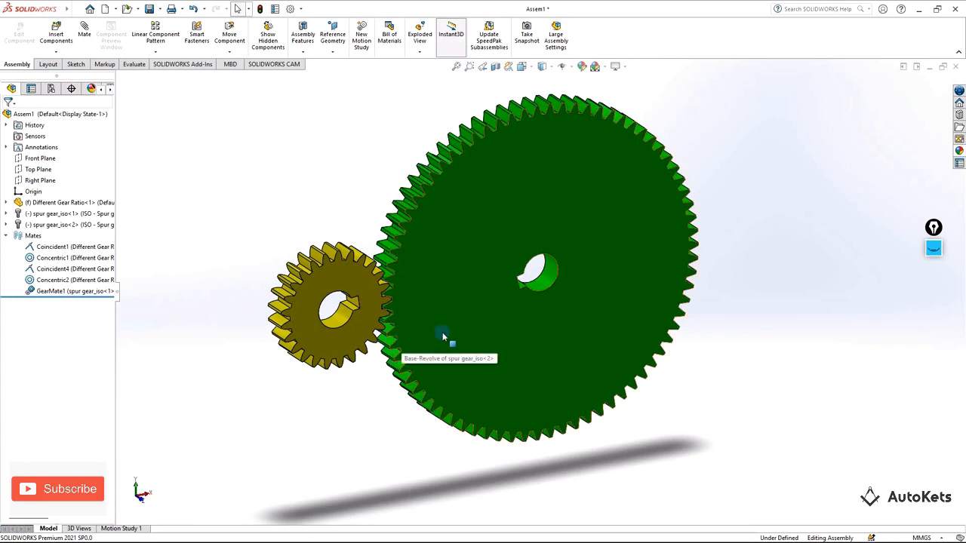
{"action": "left_click", "coordinate": [934, 250]}
{"action": "left_click", "coordinate": [933, 279]}
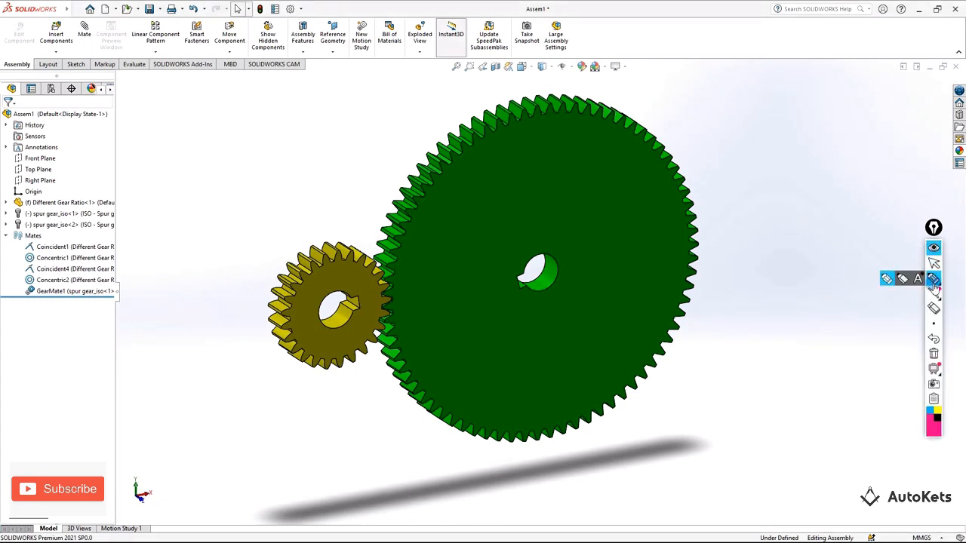
{"action": "left_click", "coordinate": [933, 248]}
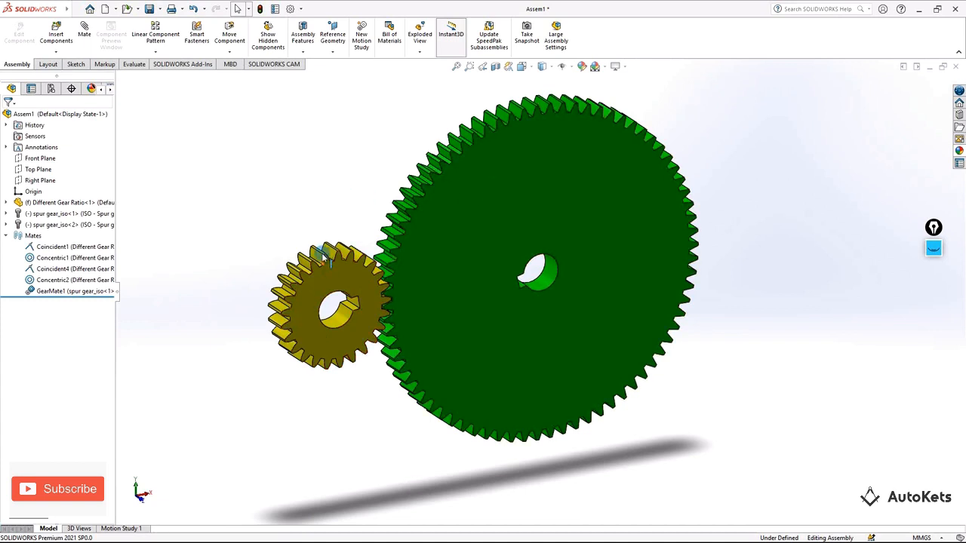
Rotate the small yellow gear with Rotate Component in Free Drag mode, and close the command.
{"action": "left_click_drag", "start_coordinate": [326, 273], "coordinate": [467, 206]}
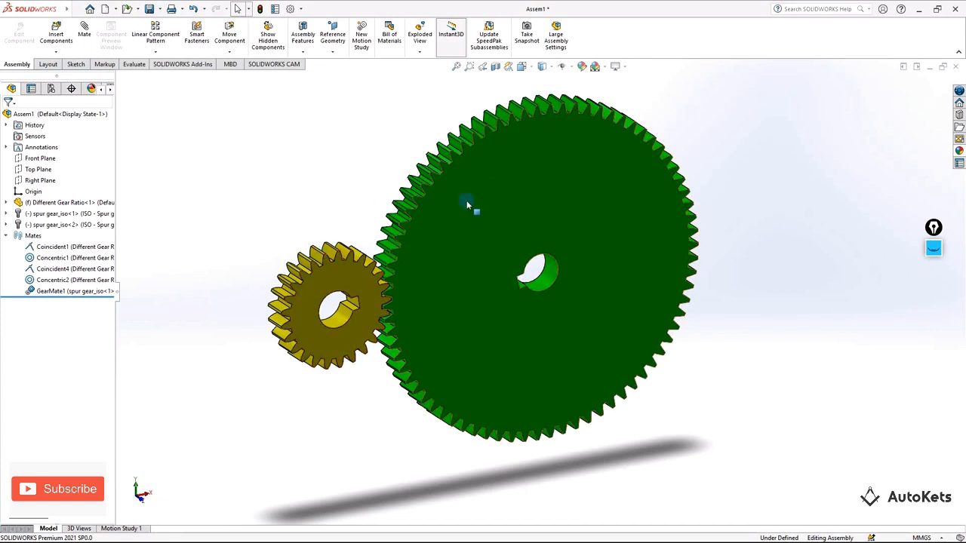
{"action": "left_click", "coordinate": [229, 51]}
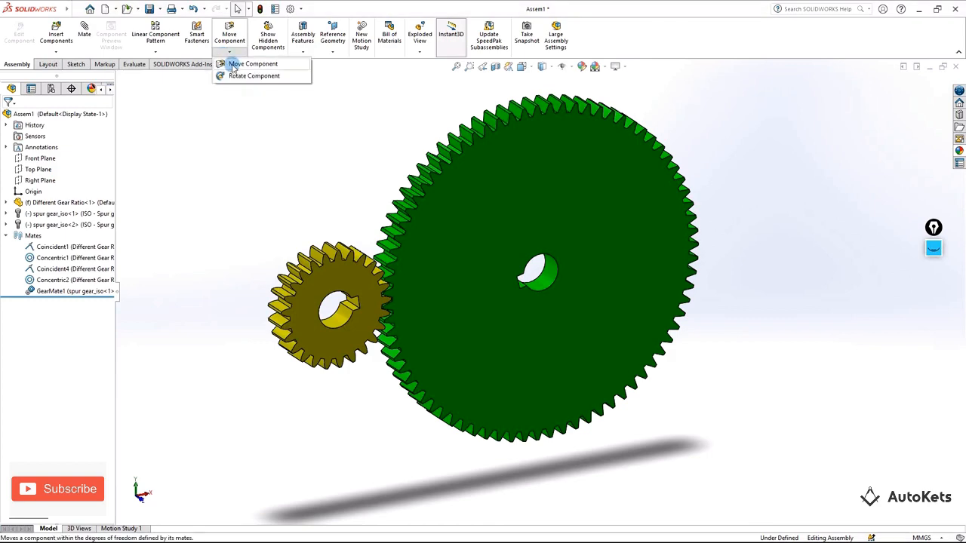
{"action": "left_click", "coordinate": [252, 75]}
{"action": "left_click_drag", "start_coordinate": [335, 264], "coordinate": [411, 361]}
{"action": "middle_click_drag", "start_coordinate": [415, 364], "coordinate": [418, 329]}
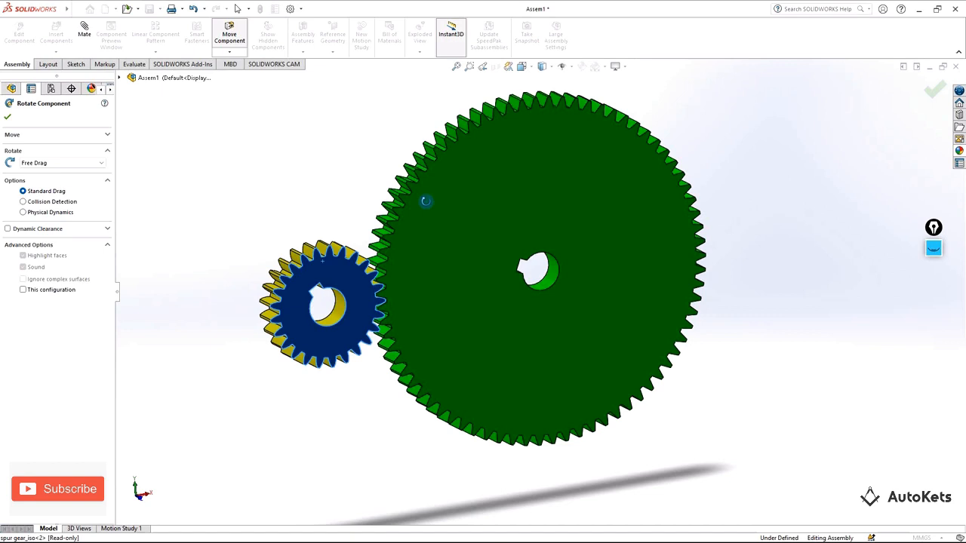
{"action": "middle_click_drag", "start_coordinate": [573, 308], "coordinate": [545, 146]}
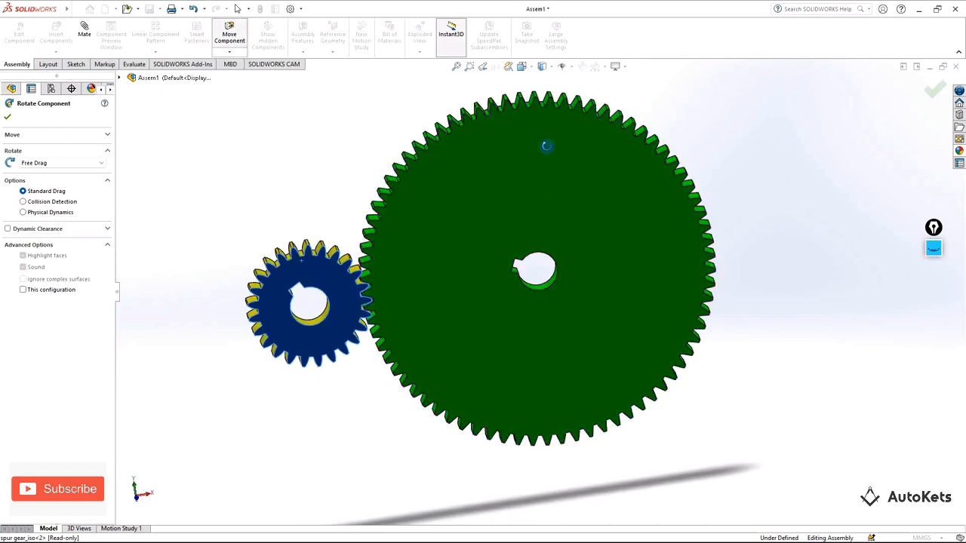
{"action": "left_click", "coordinate": [219, 45]}
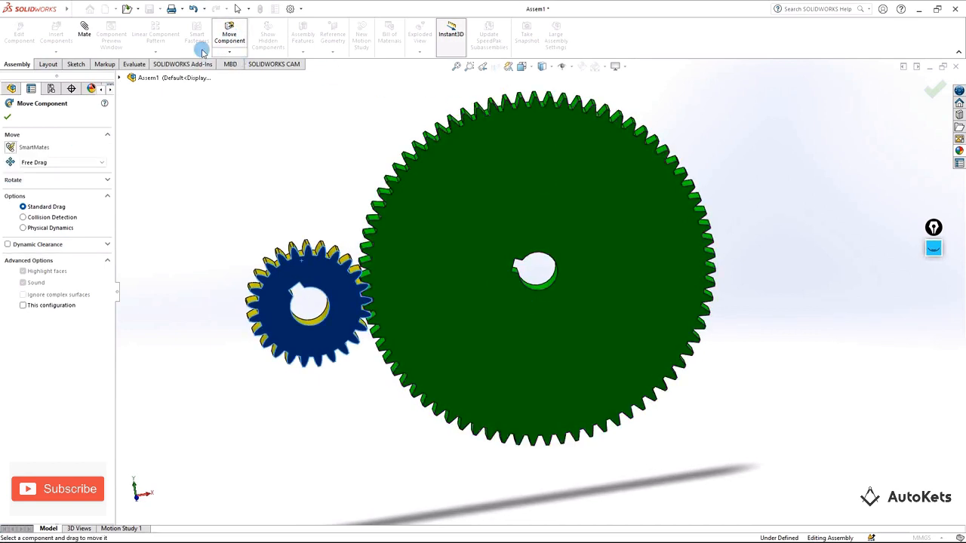
{"action": "left_click", "coordinate": [7, 117]}
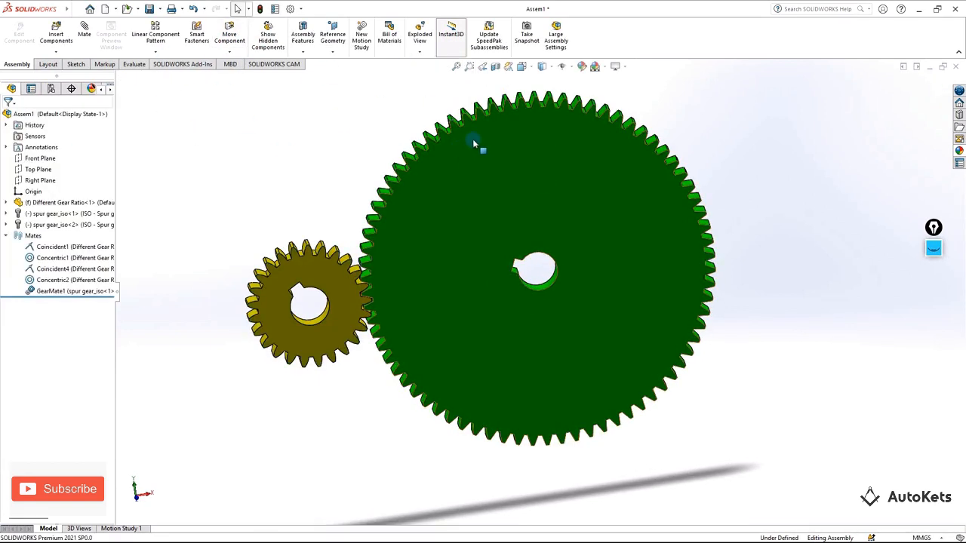
Orient the assembly to a straight front view of both gear faces.
{"action": "left_click", "coordinate": [545, 70]}
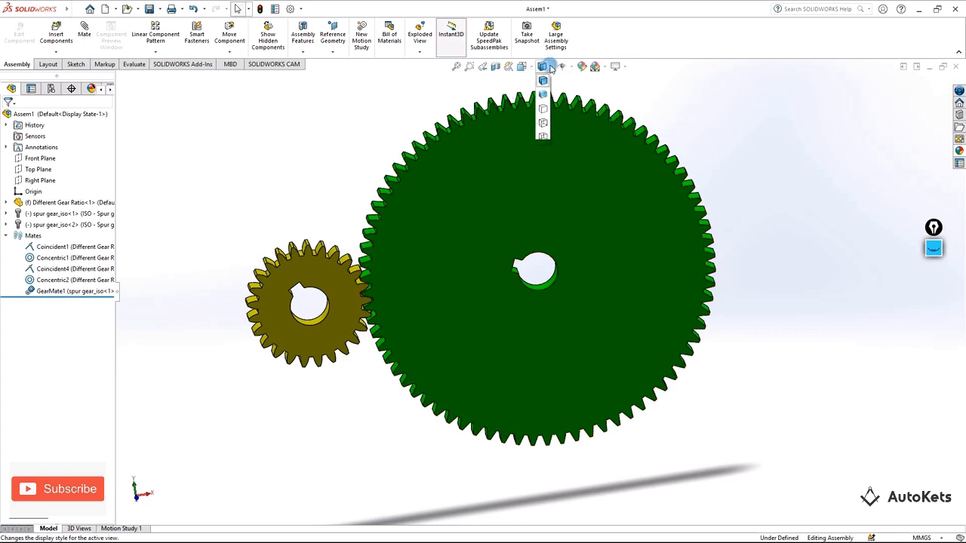
{"action": "left_click", "coordinate": [524, 70]}
{"action": "left_click", "coordinate": [532, 74]}
{"action": "left_click", "coordinate": [574, 121]}
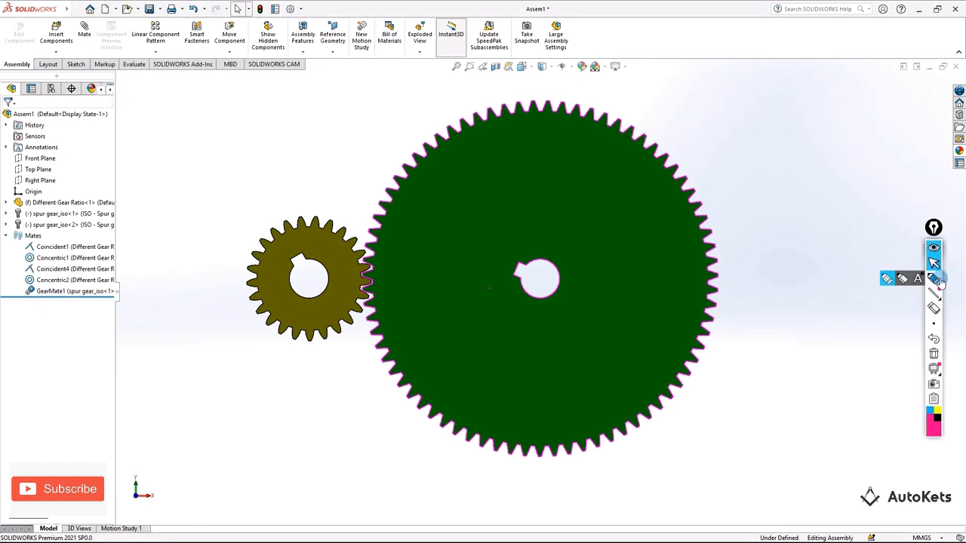
Trace a pitch circle through the teeth of the large green gear with the annotation pen and write an underlined "dp" beside it.
{"action": "left_click", "coordinate": [933, 279]}
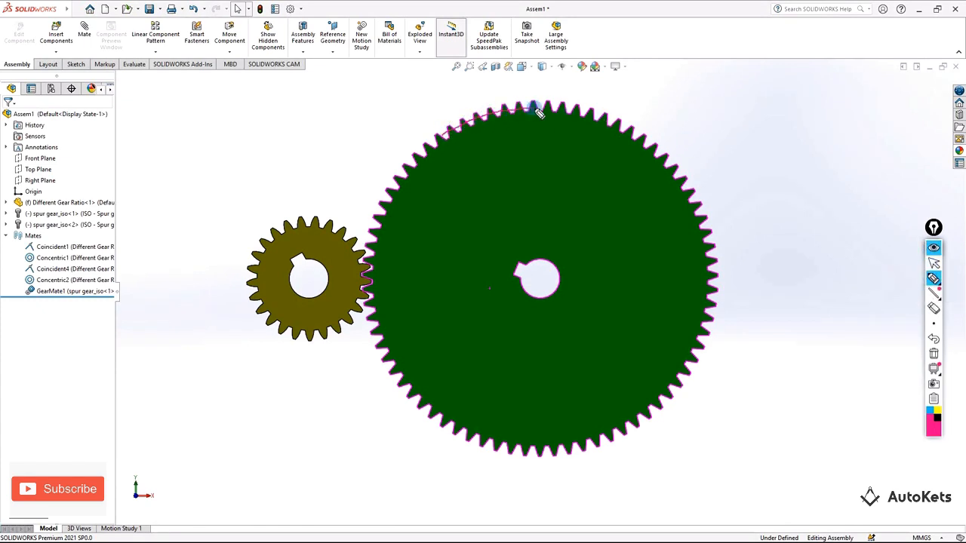
{"action": "left_click_drag", "start_coordinate": [575, 110], "coordinate": [651, 144]}
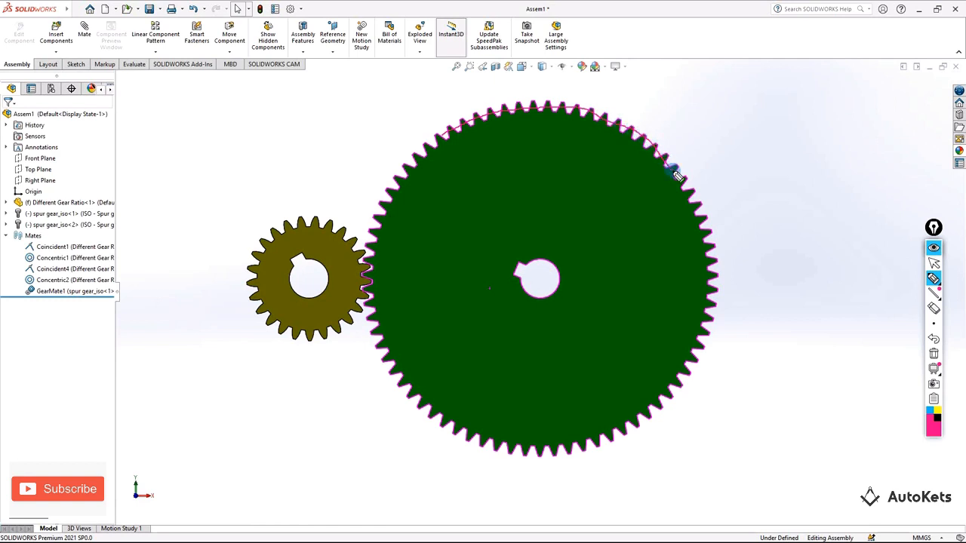
{"action": "mouse_move", "coordinate": [714, 257]}
{"action": "left_mouse_down"}
{"action": "mouse_move", "coordinate": [697, 357]}
{"action": "mouse_move", "coordinate": [655, 410]}
{"action": "left_mouse_up"}
{"action": "left_click_drag", "start_coordinate": [530, 450], "coordinate": [448, 424]}
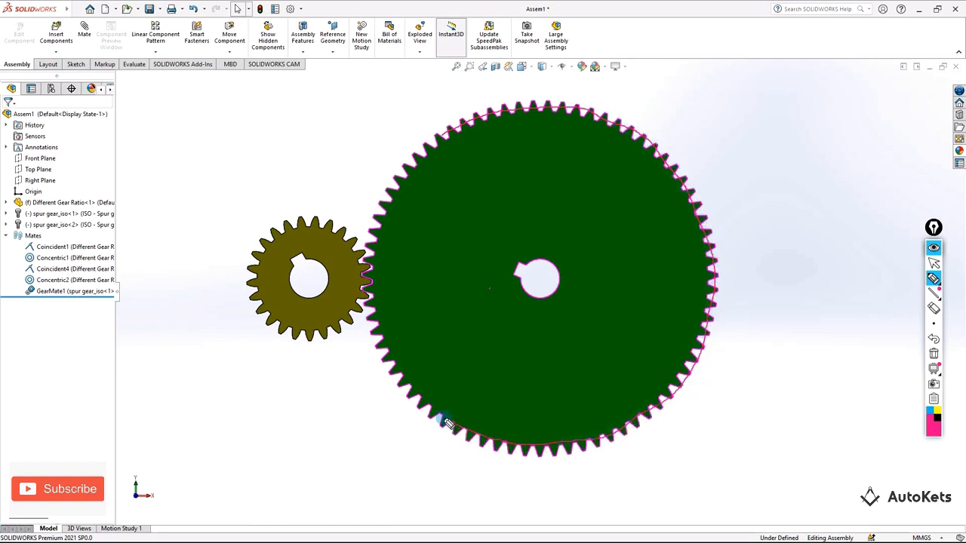
{"action": "mouse_move", "coordinate": [380, 272]}
{"action": "left_mouse_down"}
{"action": "mouse_move", "coordinate": [422, 134]}
{"action": "mouse_move", "coordinate": [453, 127]}
{"action": "left_mouse_up"}
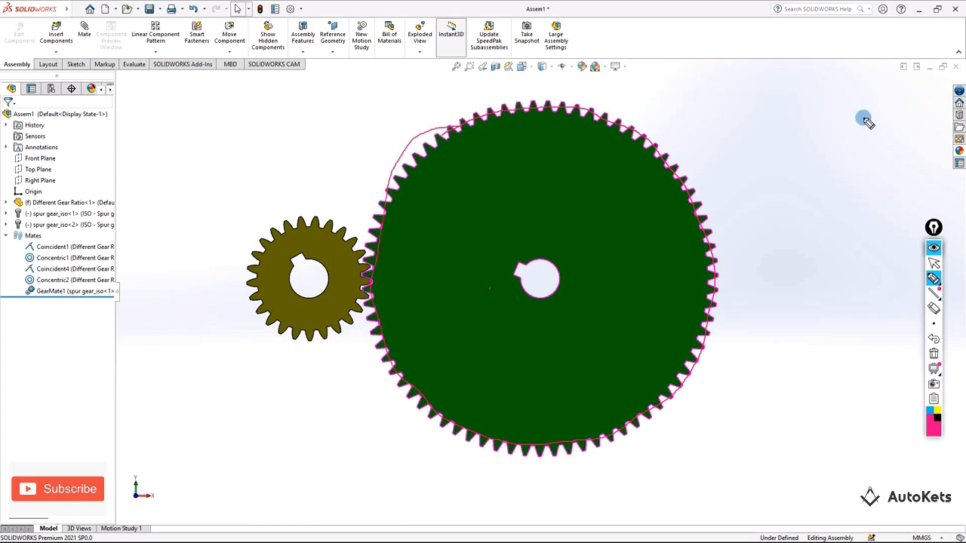
{"action": "mouse_move", "coordinate": [813, 113]}
{"action": "left_mouse_down"}
{"action": "mouse_move", "coordinate": [807, 108]}
{"action": "mouse_move", "coordinate": [826, 140]}
{"action": "mouse_move", "coordinate": [838, 104]}
{"action": "mouse_move", "coordinate": [827, 121]}
{"action": "mouse_move", "coordinate": [767, 144]}
{"action": "left_mouse_up"}
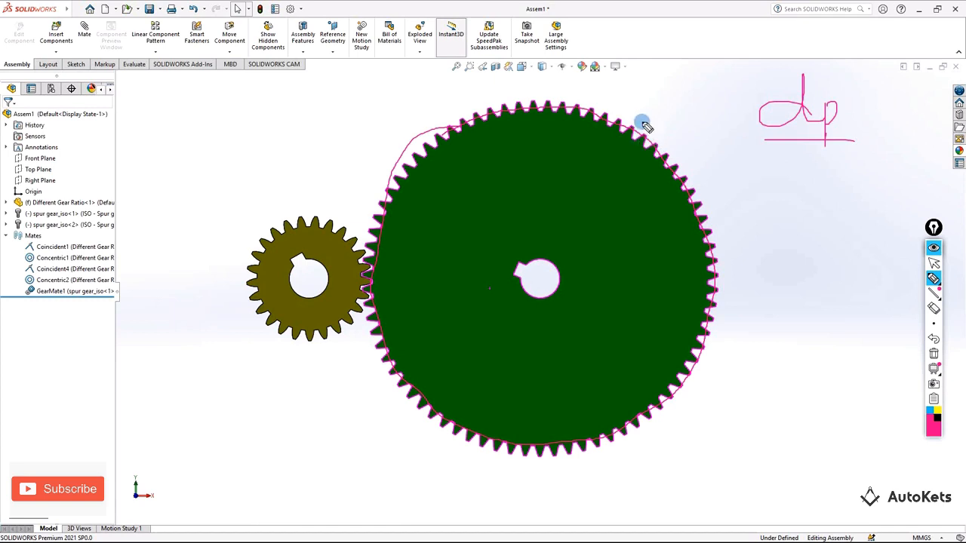
Trace an outer arc around the large gear's tooth tips and write the labels A, RA and RD below "dp".
{"action": "mouse_move", "coordinate": [633, 125]}
{"action": "left_mouse_down"}
{"action": "mouse_move", "coordinate": [552, 97]}
{"action": "mouse_move", "coordinate": [565, 95]}
{"action": "mouse_move", "coordinate": [510, 101]}
{"action": "mouse_move", "coordinate": [431, 132]}
{"action": "mouse_move", "coordinate": [383, 203]}
{"action": "mouse_move", "coordinate": [366, 283]}
{"action": "mouse_move", "coordinate": [388, 370]}
{"action": "mouse_move", "coordinate": [436, 432]}
{"action": "mouse_move", "coordinate": [473, 444]}
{"action": "left_mouse_up"}
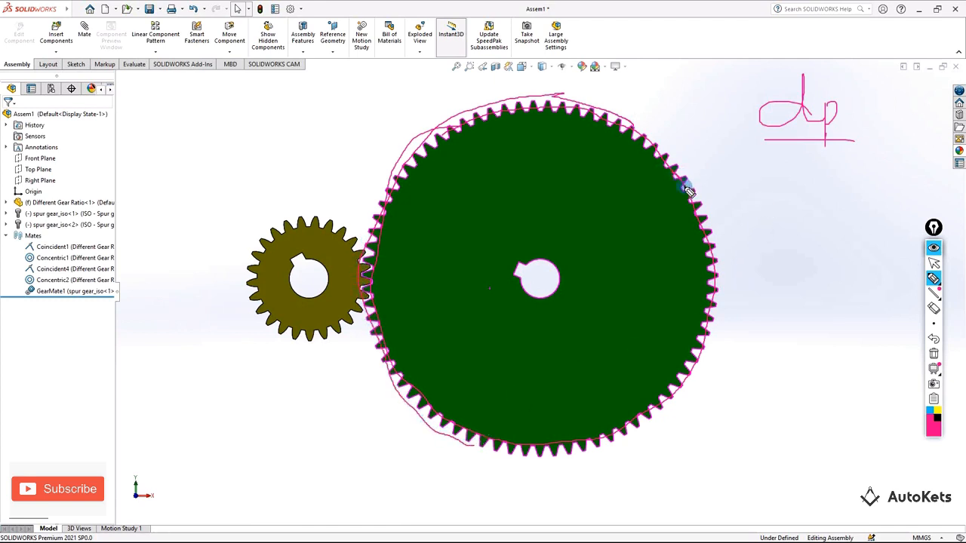
{"action": "mouse_move", "coordinate": [757, 223]}
{"action": "left_mouse_down"}
{"action": "mouse_move", "coordinate": [774, 163]}
{"action": "mouse_move", "coordinate": [794, 210]}
{"action": "mouse_move", "coordinate": [790, 200]}
{"action": "left_mouse_up"}
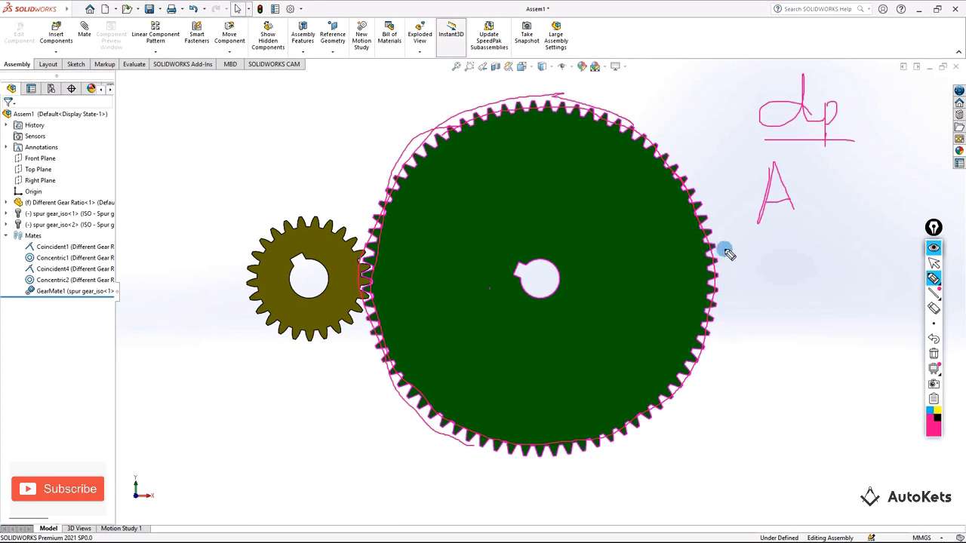
{"action": "mouse_move", "coordinate": [761, 239]}
{"action": "left_mouse_down"}
{"action": "mouse_move", "coordinate": [760, 287]}
{"action": "mouse_move", "coordinate": [759, 264]}
{"action": "mouse_move", "coordinate": [789, 282]}
{"action": "mouse_move", "coordinate": [790, 297]}
{"action": "left_mouse_up"}
{"action": "left_click_drag", "start_coordinate": [797, 262], "coordinate": [808, 285]}
{"action": "left_click_drag", "start_coordinate": [769, 320], "coordinate": [769, 354]}
{"action": "left_click_drag", "start_coordinate": [768, 323], "coordinate": [799, 349]}
{"action": "left_click_drag", "start_coordinate": [799, 332], "coordinate": [805, 349]}
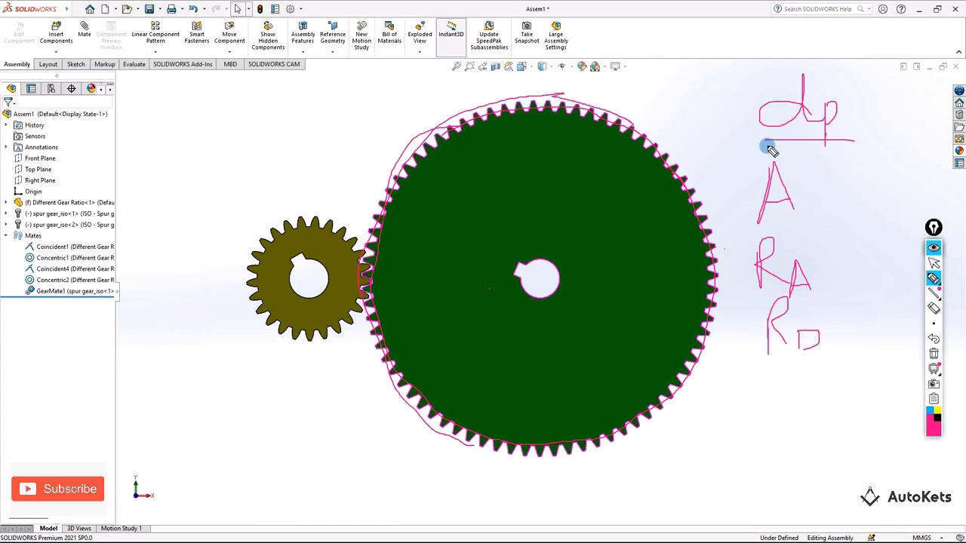
Write another underlined "dp" below RD and mark a tooth gap at the upper edge of the small gear.
{"action": "mouse_move", "coordinate": [791, 392]}
{"action": "left_mouse_down"}
{"action": "mouse_move", "coordinate": [779, 397]}
{"action": "mouse_move", "coordinate": [809, 416]}
{"action": "mouse_move", "coordinate": [821, 451]}
{"action": "mouse_move", "coordinate": [821, 391]}
{"action": "left_mouse_up"}
{"action": "left_click_drag", "start_coordinate": [752, 429], "coordinate": [840, 430]}
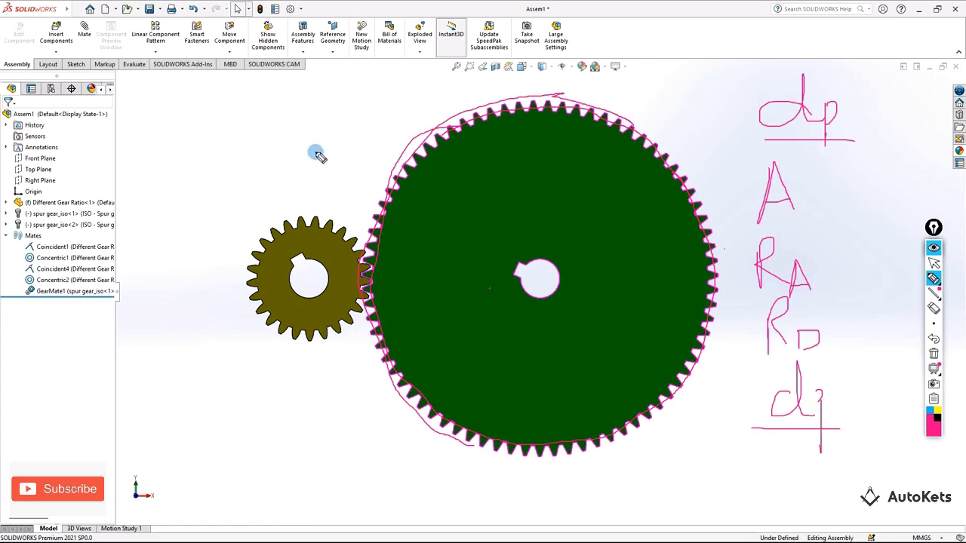
{"action": "left_click", "coordinate": [299, 182]}
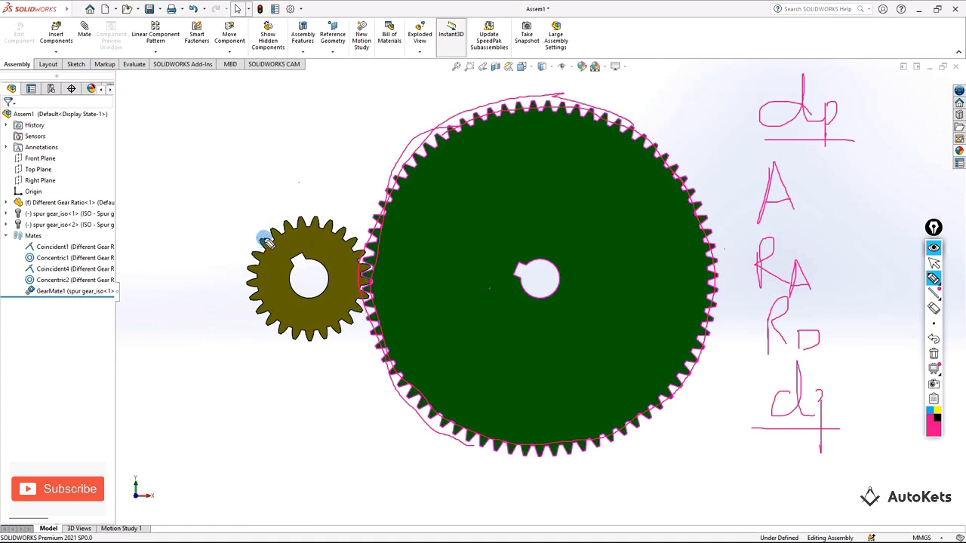
{"action": "left_click_drag", "start_coordinate": [280, 218], "coordinate": [261, 177]}
{"action": "mouse_move", "coordinate": [267, 214]}
{"action": "left_mouse_down"}
{"action": "mouse_move", "coordinate": [300, 232]}
{"action": "mouse_move", "coordinate": [306, 195]}
{"action": "left_mouse_up"}
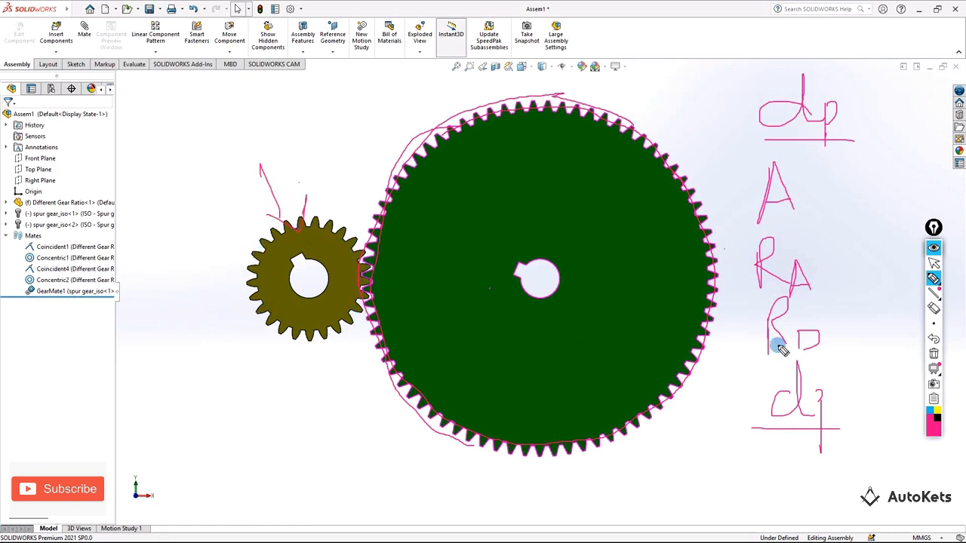
Clear all pen annotations, close the pen tools and turn the meshed gears by the small gear.
{"action": "left_click", "coordinate": [934, 354]}
{"action": "left_click", "coordinate": [934, 248]}
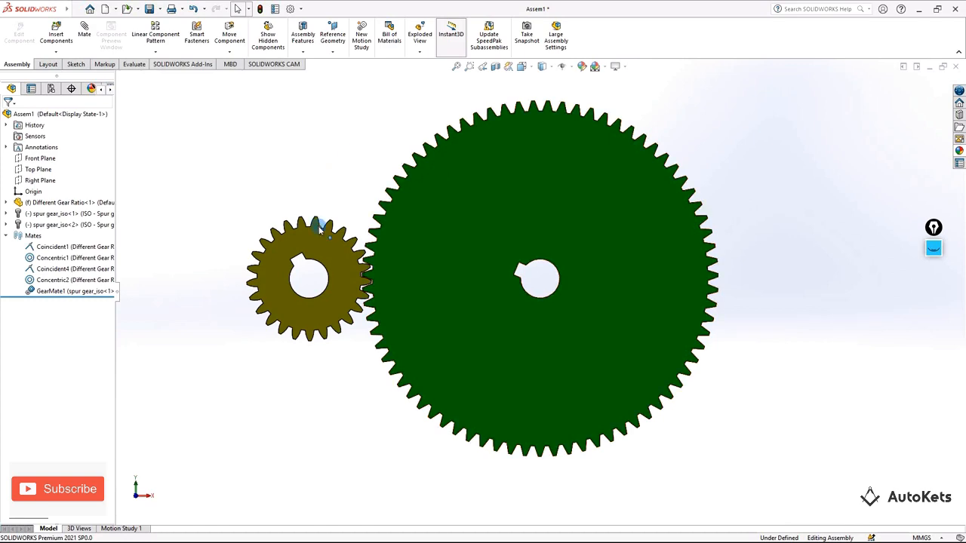
{"action": "mouse_move", "coordinate": [319, 219]}
{"action": "left_mouse_down"}
{"action": "mouse_move", "coordinate": [345, 229]}
{"action": "mouse_move", "coordinate": [361, 279]}
{"action": "mouse_move", "coordinate": [334, 334]}
{"action": "mouse_move", "coordinate": [291, 334]}
{"action": "mouse_move", "coordinate": [236, 251]}
{"action": "mouse_move", "coordinate": [268, 222]}
{"action": "mouse_move", "coordinate": [319, 218]}
{"action": "mouse_move", "coordinate": [363, 270]}
{"action": "mouse_move", "coordinate": [356, 316]}
{"action": "mouse_move", "coordinate": [283, 330]}
{"action": "mouse_move", "coordinate": [246, 261]}
{"action": "mouse_move", "coordinate": [282, 224]}
{"action": "mouse_move", "coordinate": [330, 234]}
{"action": "left_mouse_up"}
{"action": "scroll", "coordinate": [543, 290], "scroll_direction": "up", "scroll_amount": 3}
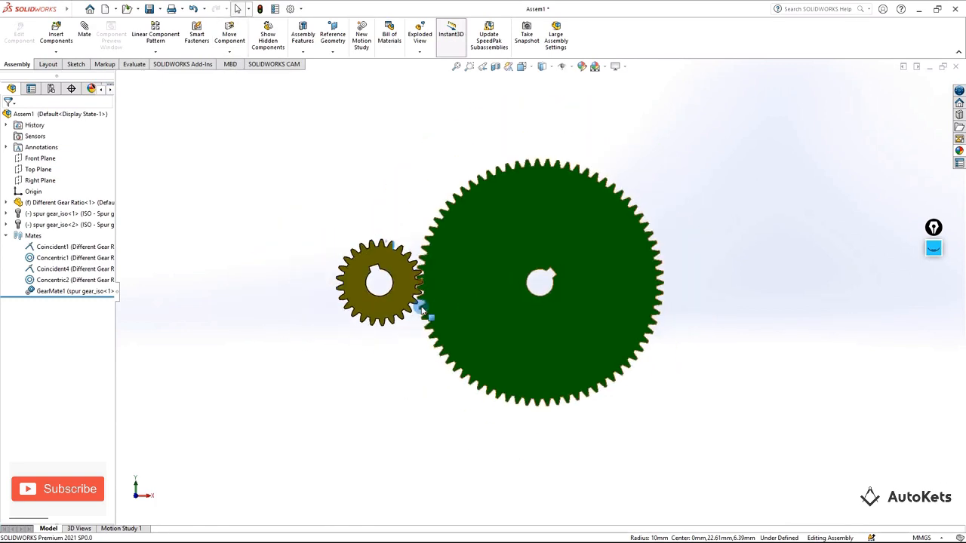
Write the formula m = dp/T above the small gear with the annotation pen and a "2" beneath each gear.
{"action": "left_click", "coordinate": [932, 252]}
{"action": "left_click", "coordinate": [934, 278]}
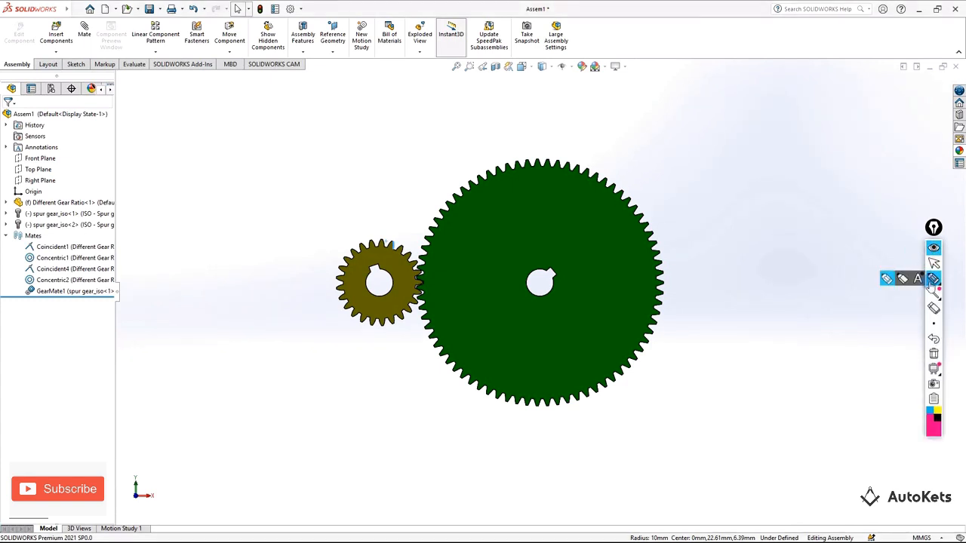
{"action": "mouse_move", "coordinate": [177, 133]}
{"action": "left_mouse_down"}
{"action": "mouse_move", "coordinate": [179, 119]}
{"action": "mouse_move", "coordinate": [209, 108]}
{"action": "mouse_move", "coordinate": [219, 134]}
{"action": "mouse_move", "coordinate": [257, 112]}
{"action": "mouse_move", "coordinate": [259, 125]}
{"action": "left_mouse_up"}
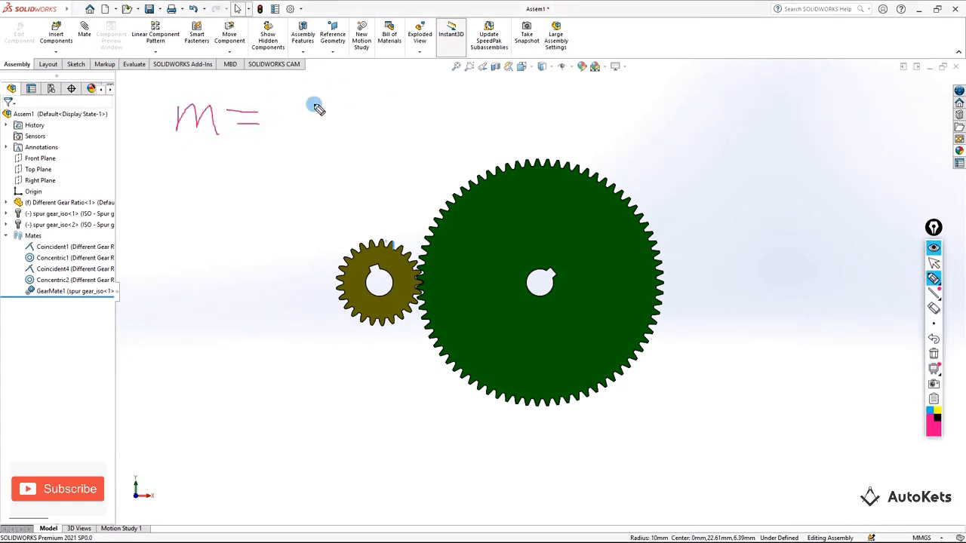
{"action": "mouse_move", "coordinate": [326, 100]}
{"action": "left_mouse_down"}
{"action": "mouse_move", "coordinate": [306, 125]}
{"action": "mouse_move", "coordinate": [350, 104]}
{"action": "mouse_move", "coordinate": [349, 120]}
{"action": "left_mouse_up"}
{"action": "left_click_drag", "start_coordinate": [288, 139], "coordinate": [361, 140]}
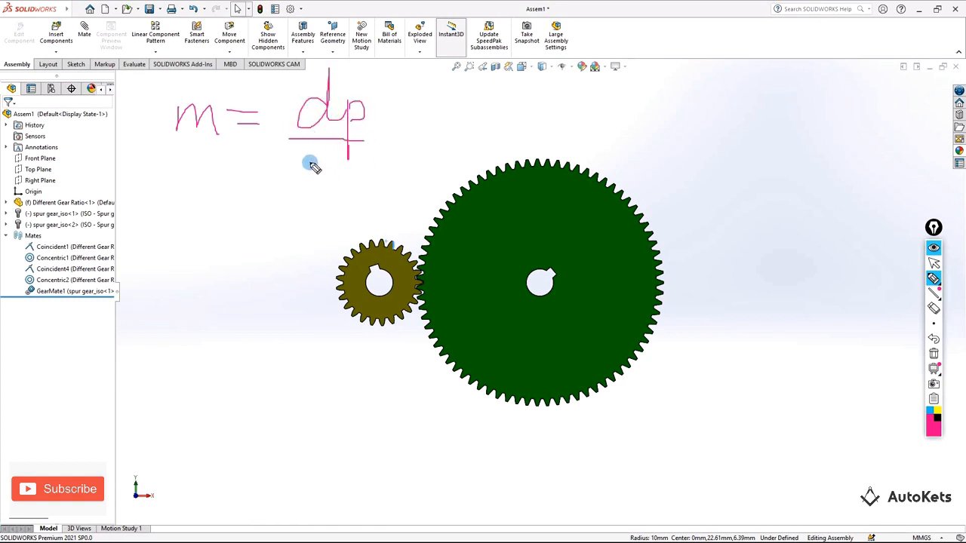
{"action": "mouse_move", "coordinate": [311, 161]}
{"action": "left_mouse_down"}
{"action": "mouse_move", "coordinate": [355, 160]}
{"action": "mouse_move", "coordinate": [332, 218]}
{"action": "left_mouse_up"}
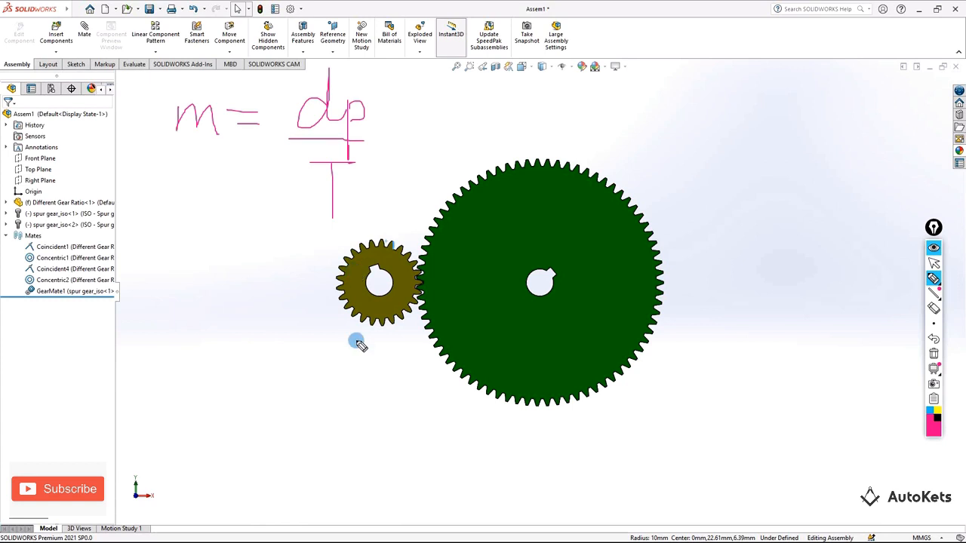
{"action": "mouse_move", "coordinate": [361, 337]}
{"action": "left_mouse_down"}
{"action": "mouse_move", "coordinate": [352, 380]}
{"action": "mouse_move", "coordinate": [383, 390]}
{"action": "left_mouse_up"}
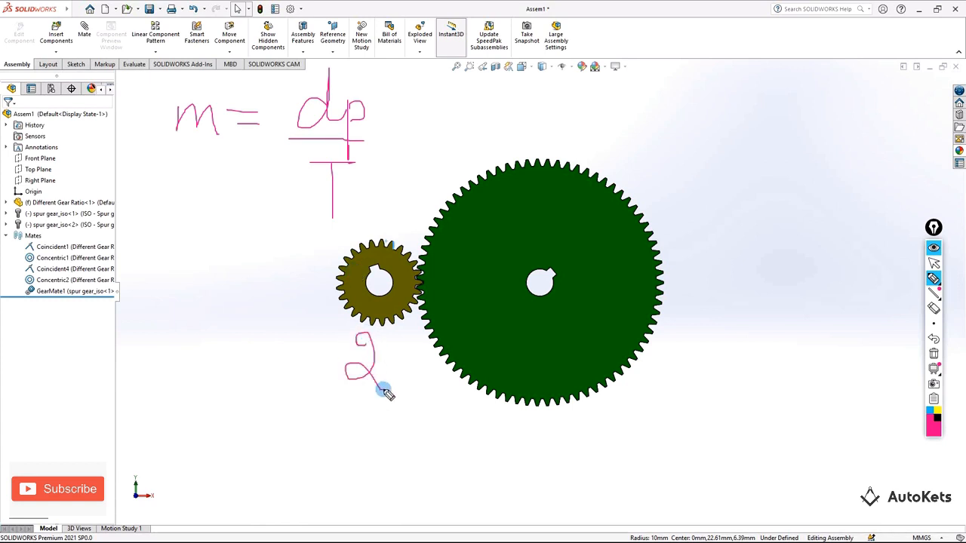
{"action": "left_click_drag", "start_coordinate": [572, 418], "coordinate": [581, 471]}
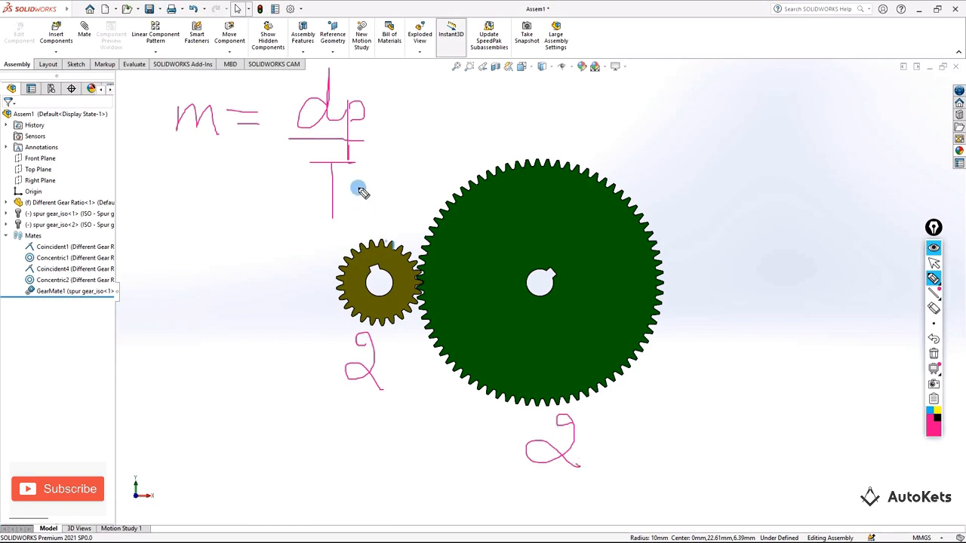
Add check marks beside dp and T in the formula and underline m.
{"action": "left_click_drag", "start_coordinate": [358, 189], "coordinate": [425, 169]}
{"action": "left_click_drag", "start_coordinate": [376, 114], "coordinate": [435, 103]}
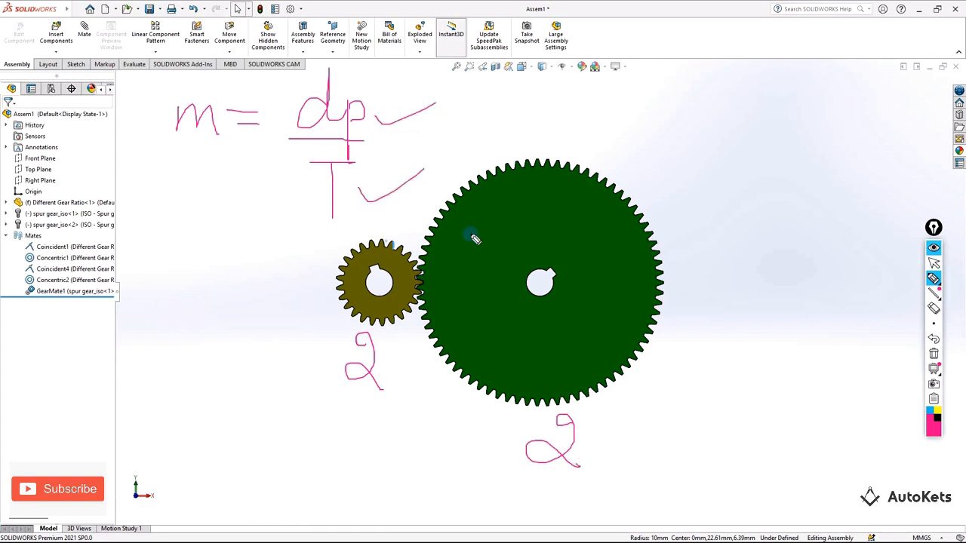
{"action": "left_click_drag", "start_coordinate": [161, 142], "coordinate": [234, 142]}
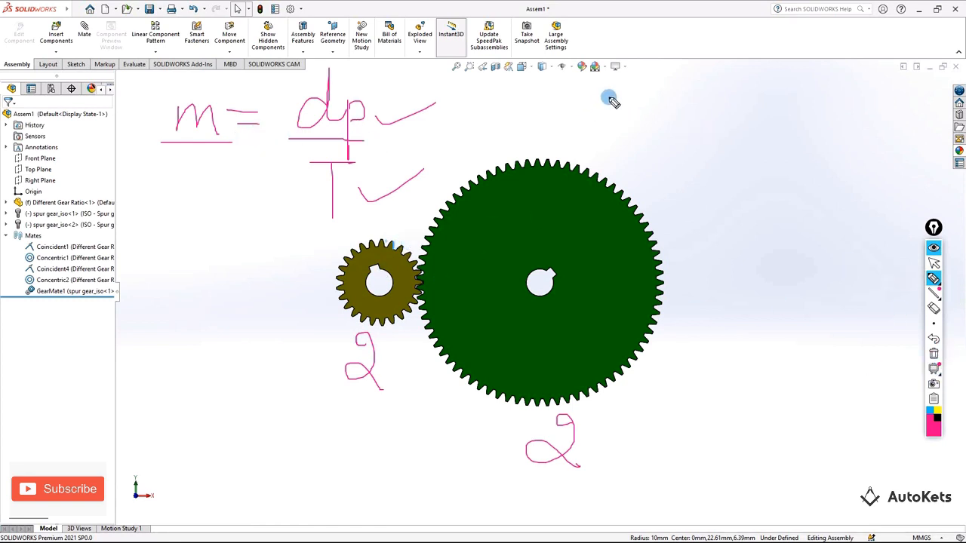
Write "dp" with a check mark, "T =" and an underlined "module" by the large gear, and box the m = dp/T formula.
{"action": "mouse_move", "coordinate": [657, 96]}
{"action": "left_mouse_down"}
{"action": "mouse_move", "coordinate": [686, 103]}
{"action": "mouse_move", "coordinate": [697, 133]}
{"action": "mouse_move", "coordinate": [713, 103]}
{"action": "mouse_move", "coordinate": [761, 94]}
{"action": "mouse_move", "coordinate": [790, 73]}
{"action": "left_mouse_up"}
{"action": "mouse_move", "coordinate": [660, 151]}
{"action": "left_mouse_down"}
{"action": "mouse_move", "coordinate": [701, 155]}
{"action": "mouse_move", "coordinate": [675, 203]}
{"action": "left_mouse_up"}
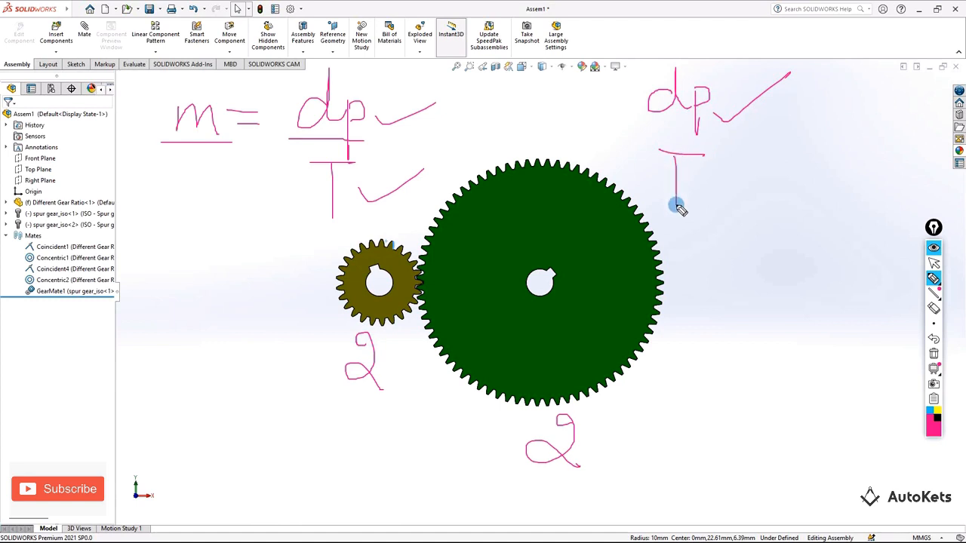
{"action": "mouse_move", "coordinate": [704, 172]}
{"action": "left_mouse_down"}
{"action": "mouse_move", "coordinate": [725, 170]}
{"action": "mouse_move", "coordinate": [723, 185]}
{"action": "left_mouse_up"}
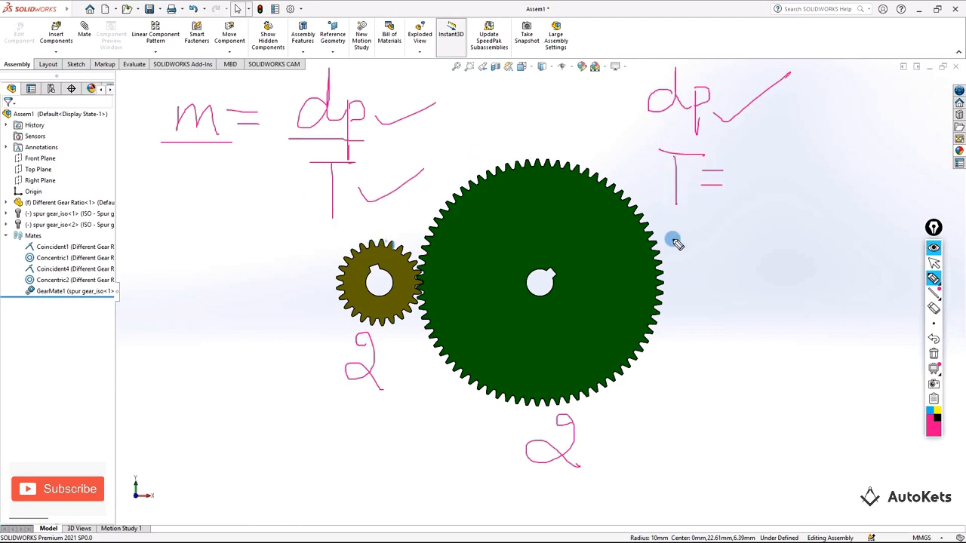
{"action": "mouse_move", "coordinate": [678, 233]}
{"action": "left_mouse_down"}
{"action": "mouse_move", "coordinate": [721, 261]}
{"action": "mouse_move", "coordinate": [759, 201]}
{"action": "mouse_move", "coordinate": [782, 250]}
{"action": "mouse_move", "coordinate": [822, 275]}
{"action": "mouse_move", "coordinate": [690, 263]}
{"action": "left_mouse_up"}
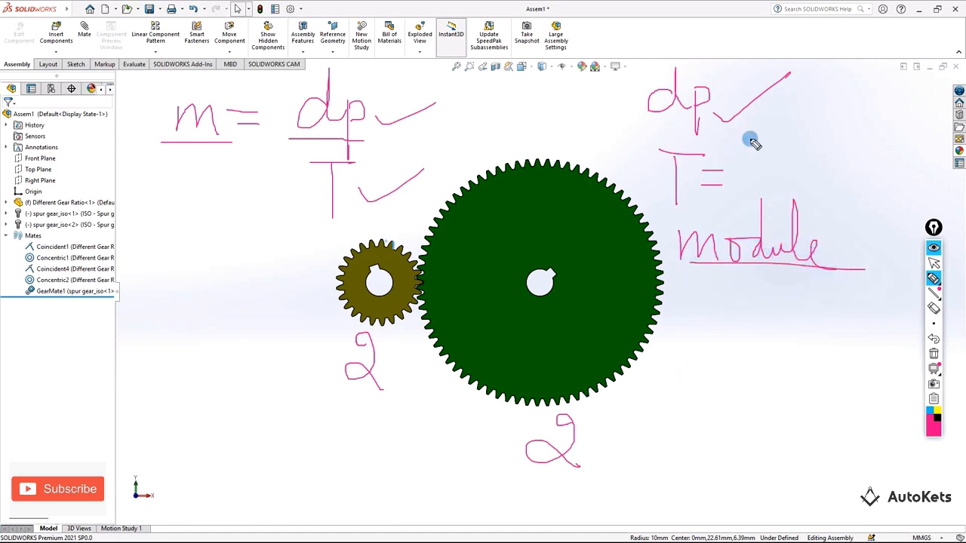
{"action": "mouse_move", "coordinate": [154, 73]}
{"action": "left_mouse_down"}
{"action": "mouse_move", "coordinate": [160, 234]}
{"action": "mouse_move", "coordinate": [431, 80]}
{"action": "mouse_move", "coordinate": [242, 201]}
{"action": "mouse_move", "coordinate": [175, 201]}
{"action": "left_mouse_up"}
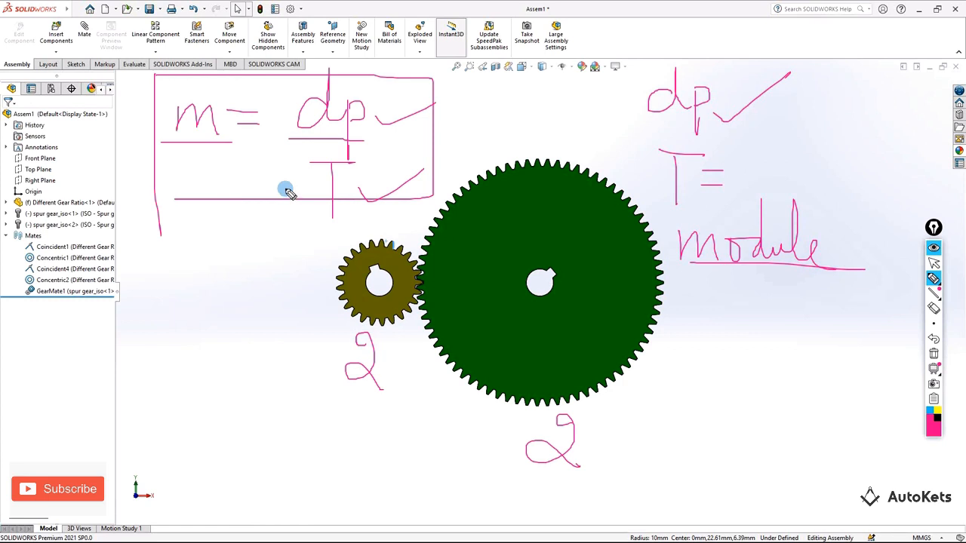
Clear all pen annotations and close the pen tools, then turn the gear assembly to an angled view.
{"action": "left_click", "coordinate": [934, 353]}
{"action": "left_click", "coordinate": [933, 249]}
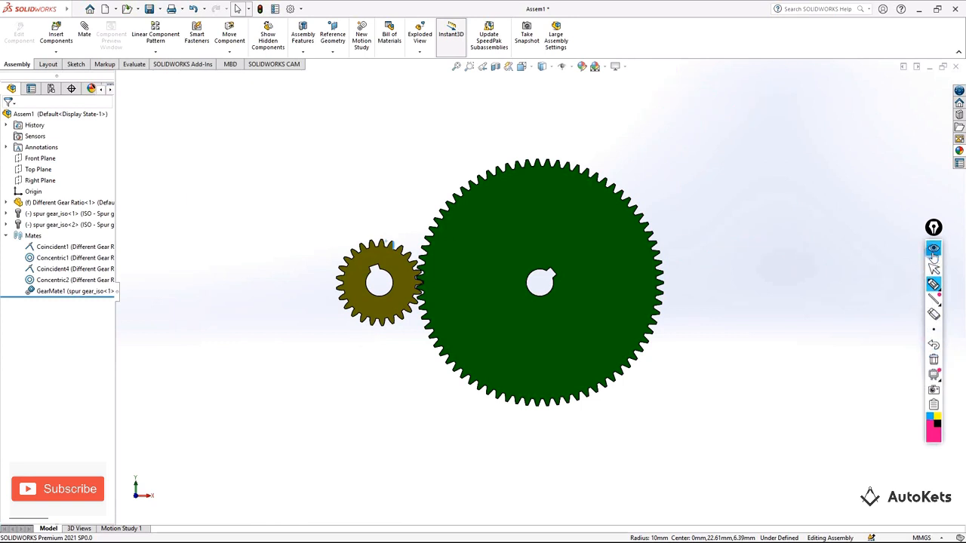
{"action": "scroll", "coordinate": [426, 357], "scroll_direction": "up", "scroll_amount": 2}
{"action": "middle_click_drag", "start_coordinate": [427, 349], "coordinate": [443, 388]}
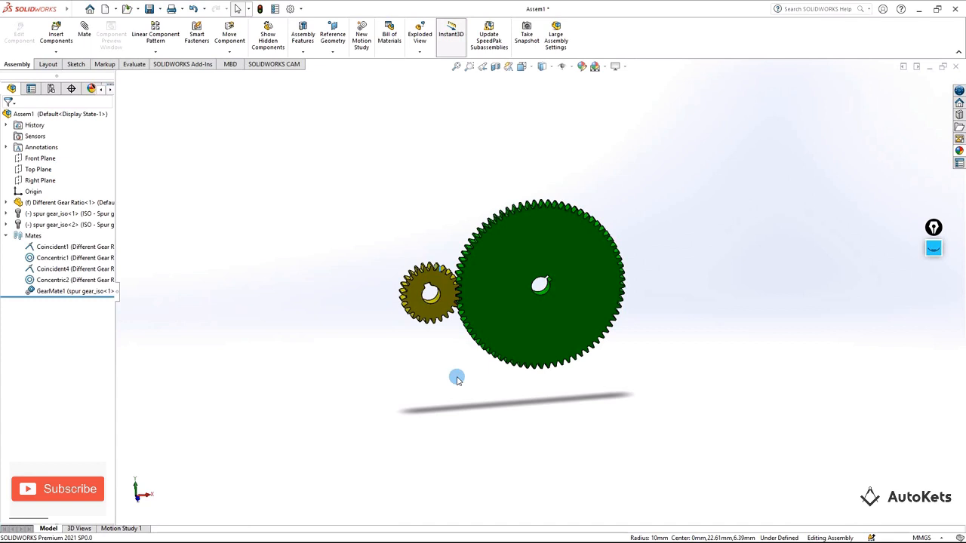
Create a new assembly document without inserting an existing component.
{"action": "left_click", "coordinate": [79, 10]}
{"action": "left_click", "coordinate": [85, 26]}
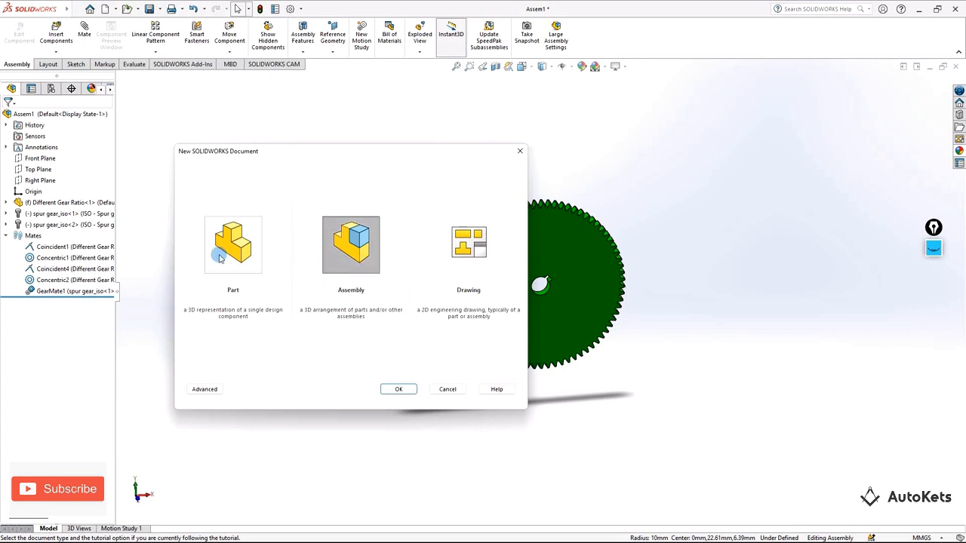
{"action": "left_click", "coordinate": [396, 389]}
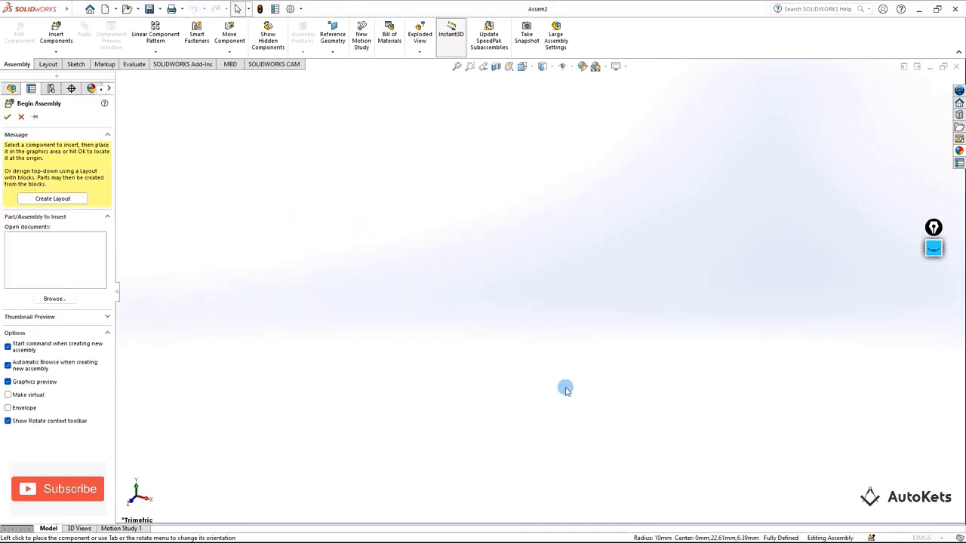
{"action": "left_click", "coordinate": [446, 254]}
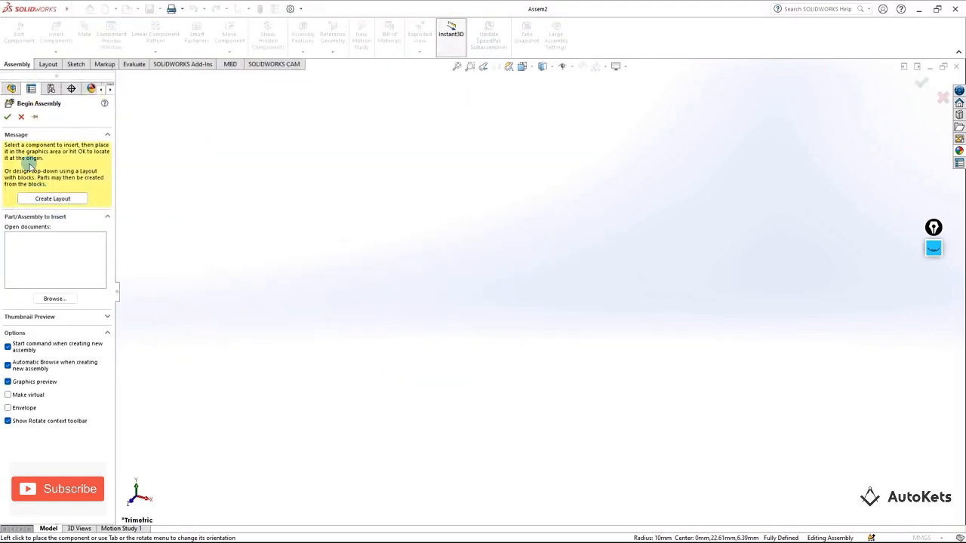
{"action": "left_click", "coordinate": [8, 116]}
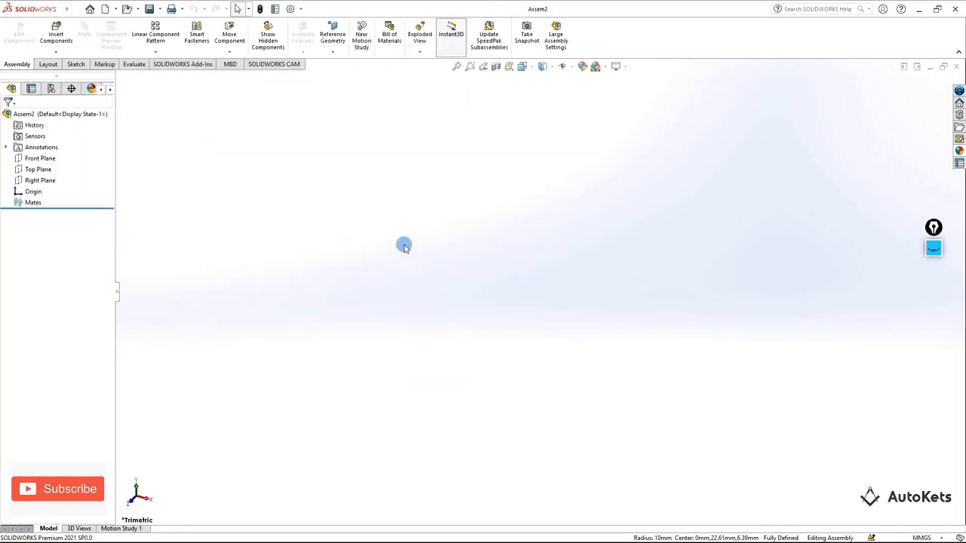
Open the Design Library and show the standards folders of the Toolbox.
{"action": "left_click", "coordinate": [960, 117]}
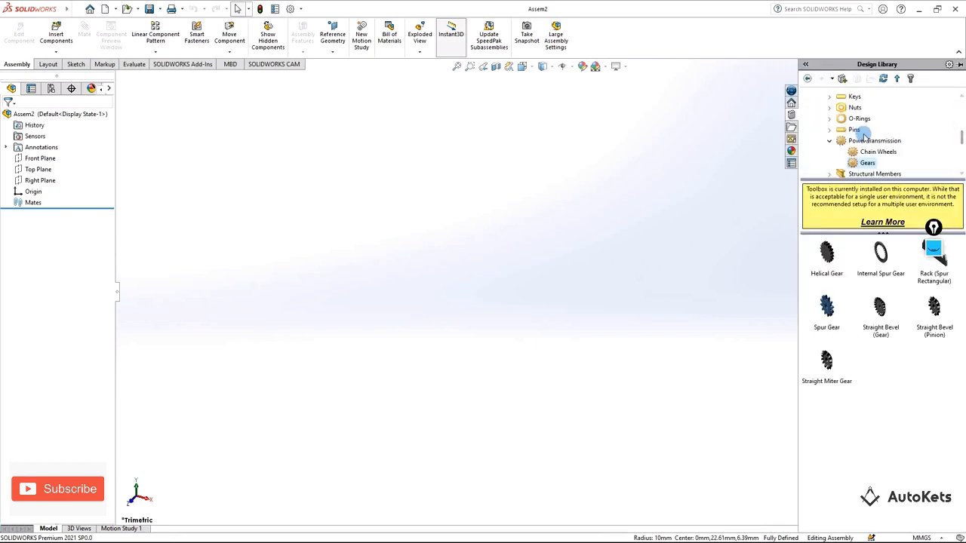
{"action": "scroll", "coordinate": [861, 136], "scroll_direction": "up", "scroll_amount": 5}
{"action": "left_click", "coordinate": [849, 98]}
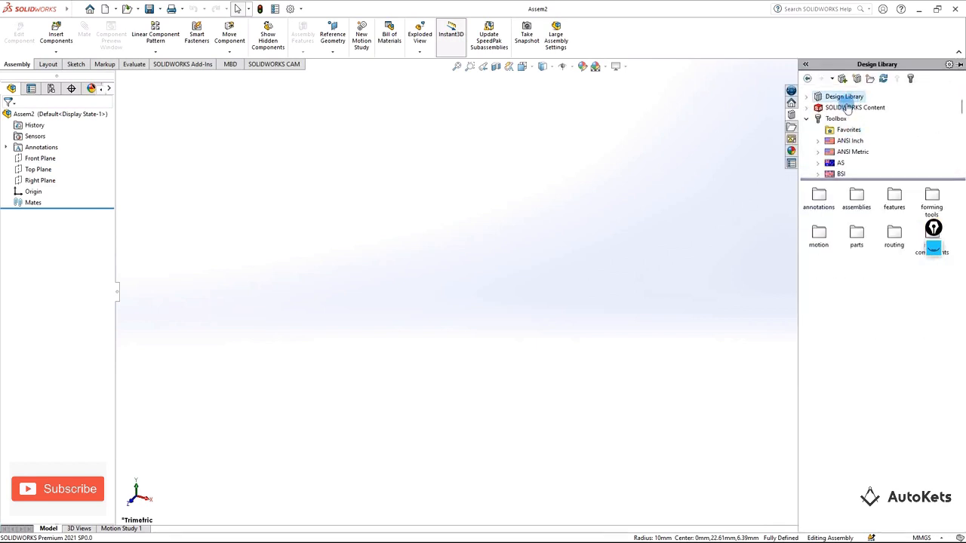
{"action": "left_click", "coordinate": [807, 119]}
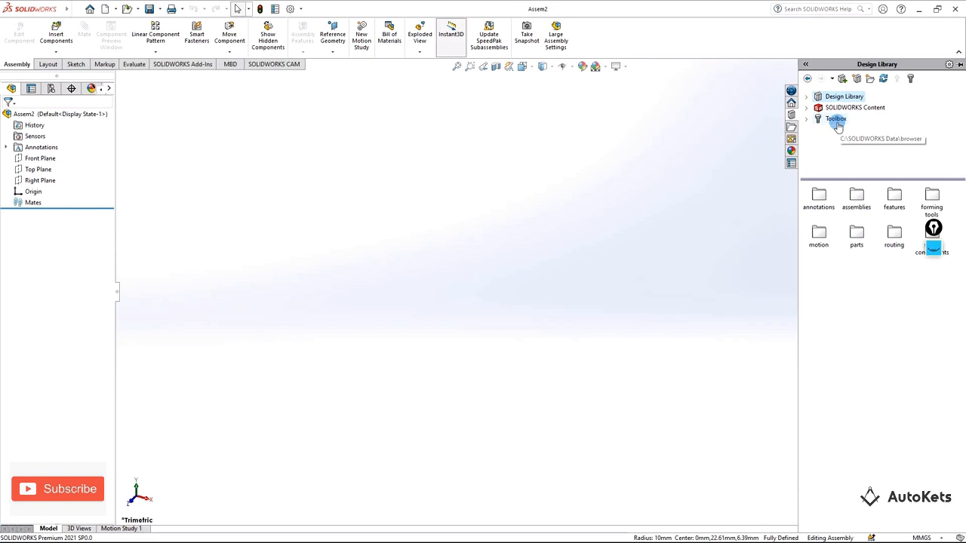
{"action": "left_click", "coordinate": [838, 121]}
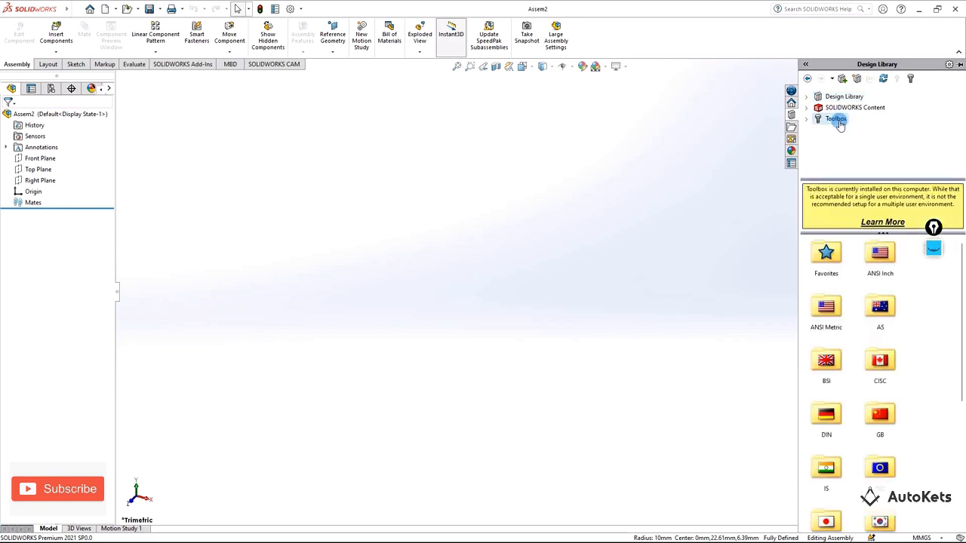
Browse the Toolbox to the ISO standard's Power Transmission gears.
{"action": "scroll", "coordinate": [880, 280], "scroll_direction": "down", "scroll_amount": 5}
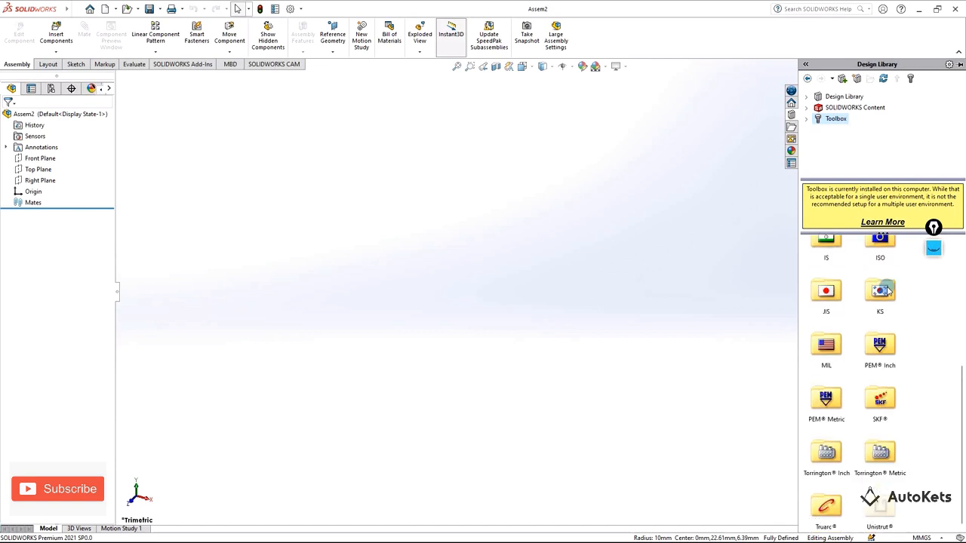
{"action": "scroll", "coordinate": [870, 330], "scroll_direction": "up", "scroll_amount": 5}
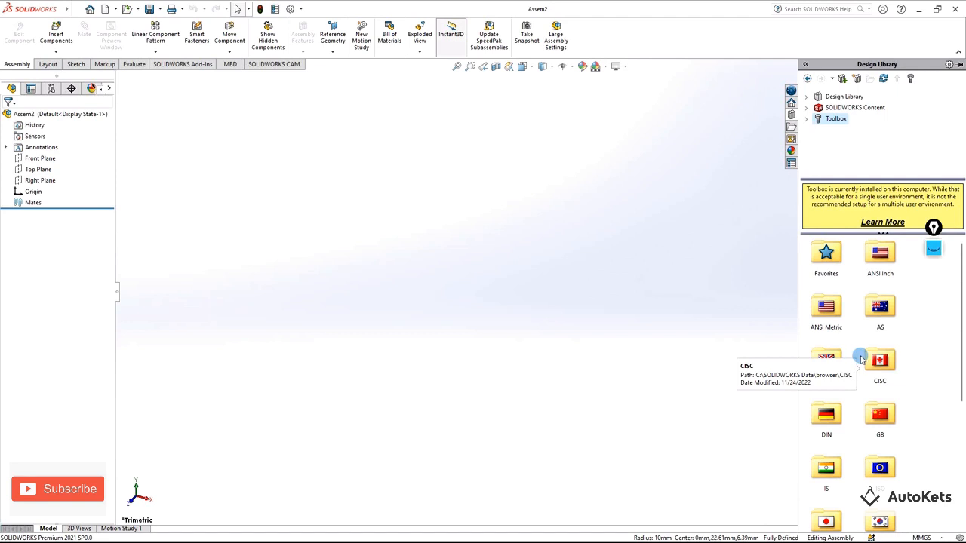
{"action": "scroll", "coordinate": [912, 422], "scroll_direction": "down", "scroll_amount": 1}
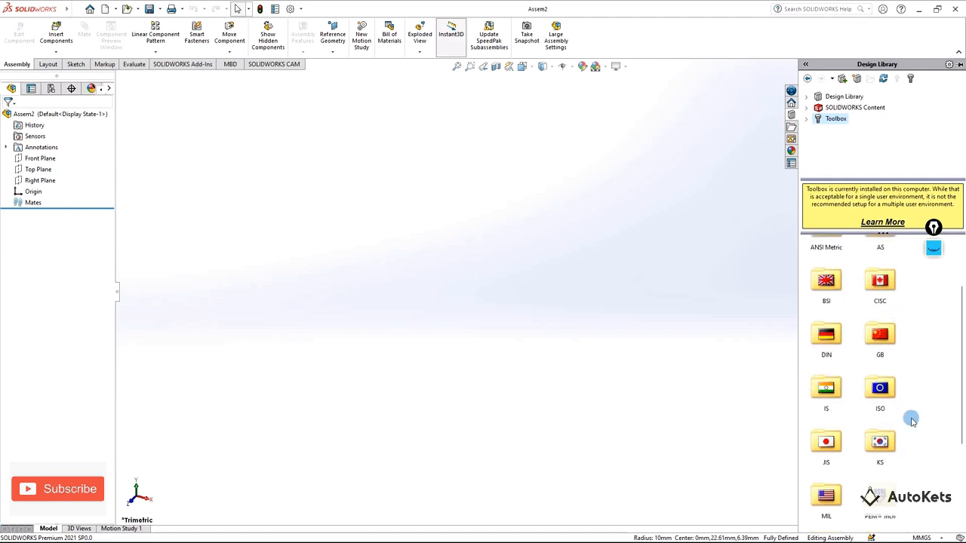
{"action": "double_click", "coordinate": [882, 391]}
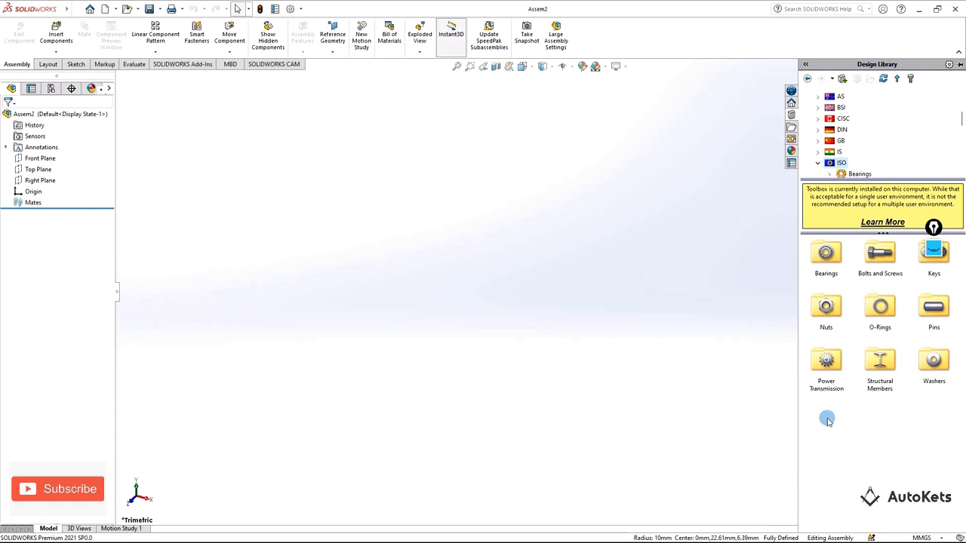
{"action": "double_click", "coordinate": [826, 364]}
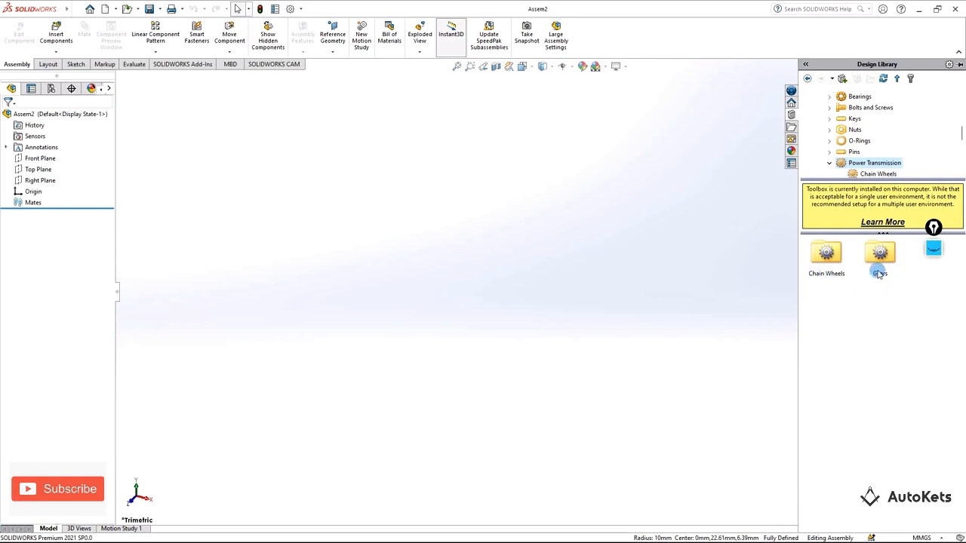
{"action": "double_click", "coordinate": [881, 255]}
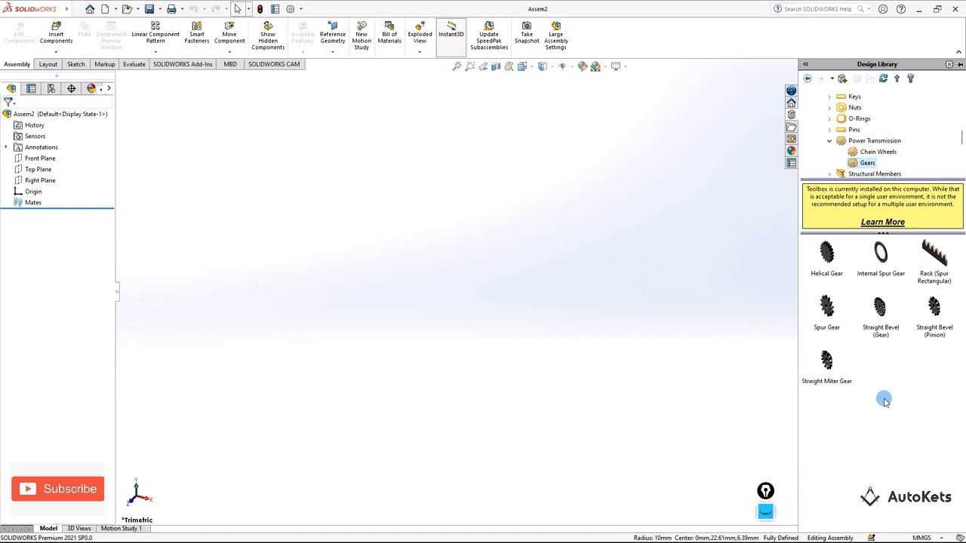
Insert an ISO spur gear from the Toolbox into the empty assembly and bring its configuration properties into view.
{"action": "left_click", "coordinate": [827, 308]}
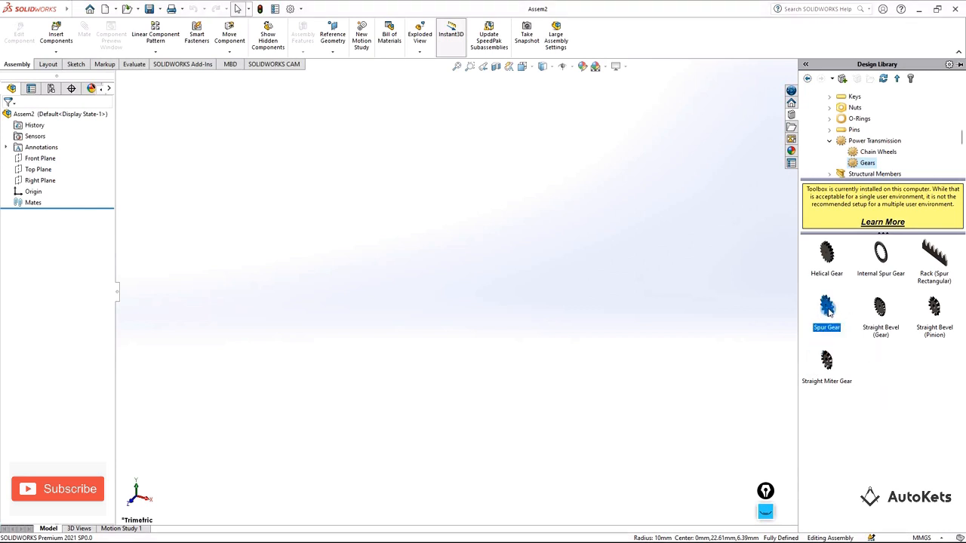
{"action": "left_click_drag", "start_coordinate": [827, 308], "coordinate": [499, 263]}
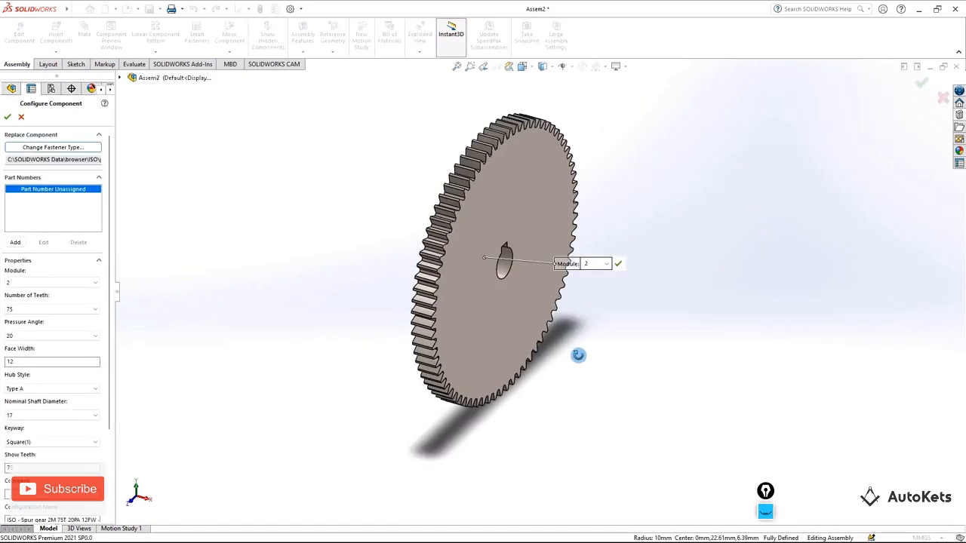
{"action": "middle_click_drag", "start_coordinate": [579, 356], "coordinate": [552, 325]}
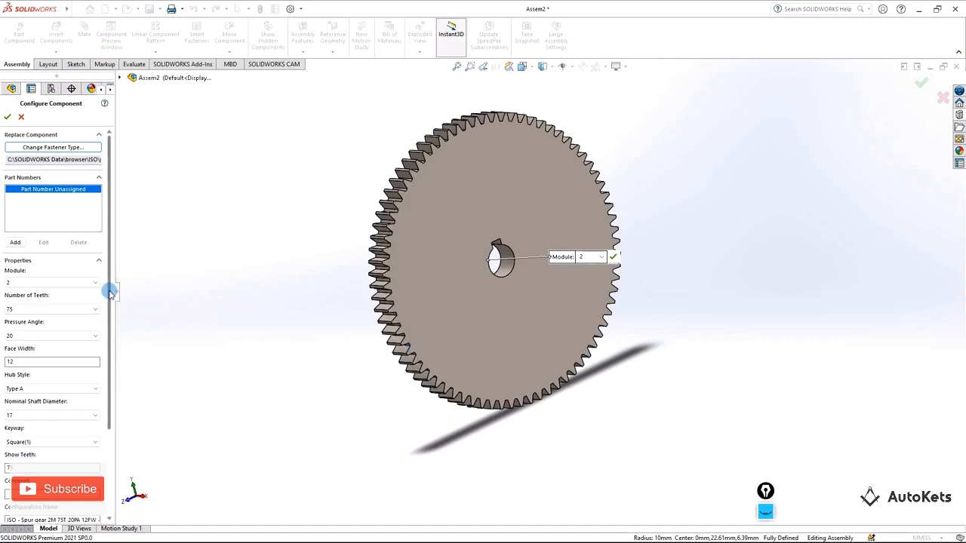
{"action": "left_click_drag", "start_coordinate": [108, 287], "coordinate": [105, 267]}
{"action": "left_click", "coordinate": [48, 194]}
{"action": "mouse_move", "coordinate": [110, 296]}
{"action": "left_mouse_down"}
{"action": "mouse_move", "coordinate": [110, 367]}
{"action": "mouse_move", "coordinate": [112, 315]}
{"action": "left_mouse_up"}
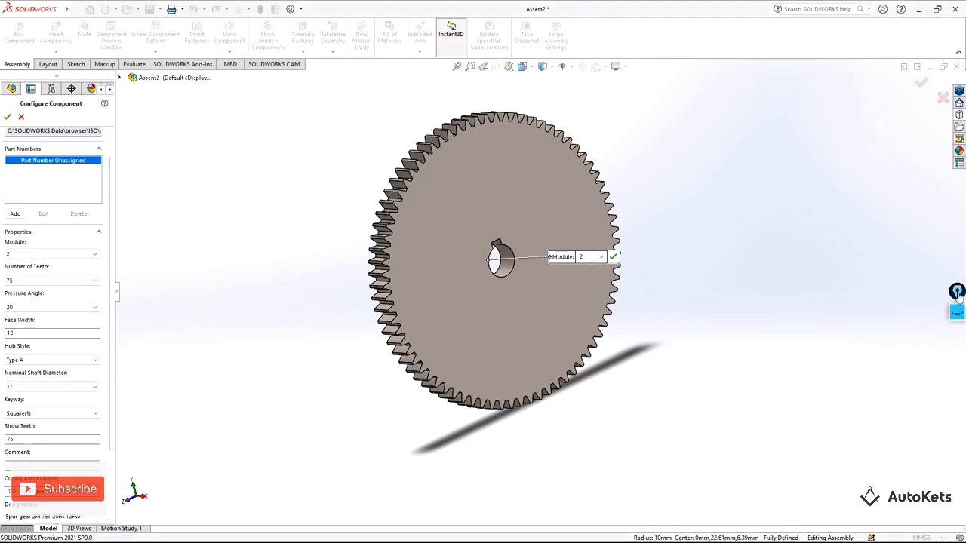
Draw check marks with the annotation pen beside the gear's Module and Number of Teeth properties.
{"action": "left_click", "coordinate": [955, 295]}
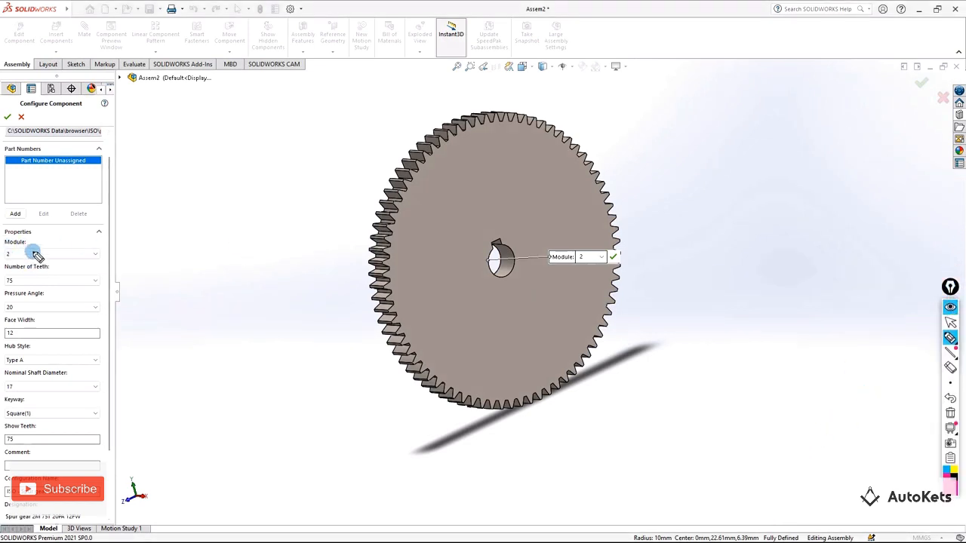
{"action": "left_click_drag", "start_coordinate": [29, 247], "coordinate": [89, 229]}
{"action": "left_click_drag", "start_coordinate": [35, 276], "coordinate": [118, 246]}
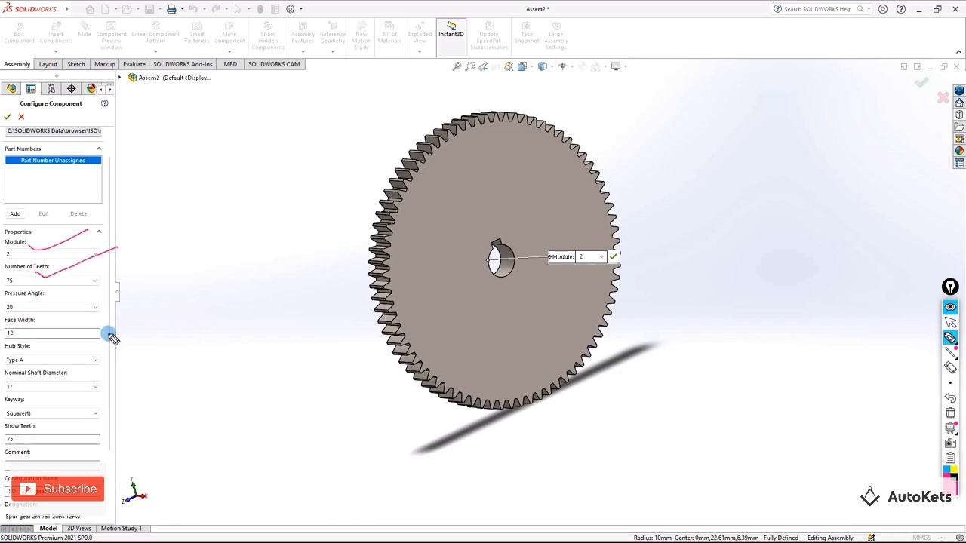
Write the formula m = dp/T with the annotation pen beside the gear.
{"action": "mouse_move", "coordinate": [179, 151]}
{"action": "left_mouse_down"}
{"action": "mouse_move", "coordinate": [194, 138]}
{"action": "mouse_move", "coordinate": [217, 151]}
{"action": "mouse_move", "coordinate": [273, 121]}
{"action": "mouse_move", "coordinate": [273, 140]}
{"action": "left_mouse_up"}
{"action": "mouse_move", "coordinate": [335, 121]}
{"action": "left_mouse_down"}
{"action": "mouse_move", "coordinate": [334, 89]}
{"action": "mouse_move", "coordinate": [357, 139]}
{"action": "mouse_move", "coordinate": [371, 126]}
{"action": "mouse_move", "coordinate": [359, 143]}
{"action": "left_mouse_up"}
{"action": "left_click_drag", "start_coordinate": [296, 163], "coordinate": [394, 163]}
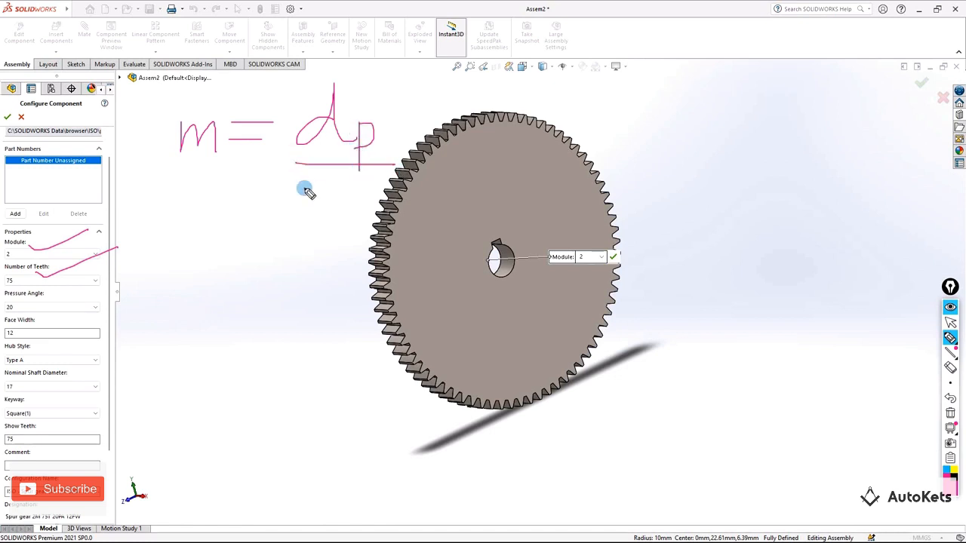
{"action": "left_click_drag", "start_coordinate": [304, 188], "coordinate": [368, 184]}
{"action": "left_click_drag", "start_coordinate": [344, 185], "coordinate": [336, 249]}
Add check marks under m and T in the formula and circle dp.
{"action": "mouse_move", "coordinate": [180, 174]}
{"action": "left_mouse_down"}
{"action": "mouse_move", "coordinate": [190, 181]}
{"action": "mouse_move", "coordinate": [226, 151]}
{"action": "left_mouse_up"}
{"action": "left_click_drag", "start_coordinate": [298, 256], "coordinate": [363, 232]}
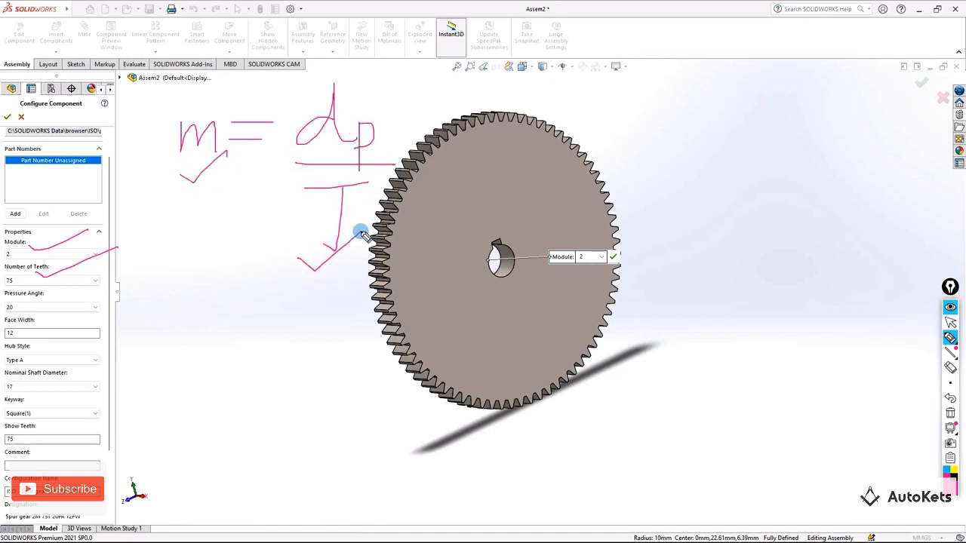
{"action": "mouse_move", "coordinate": [385, 102]}
{"action": "left_mouse_down"}
{"action": "mouse_move", "coordinate": [287, 126]}
{"action": "mouse_move", "coordinate": [397, 118]}
{"action": "mouse_move", "coordinate": [393, 101]}
{"action": "left_mouse_up"}
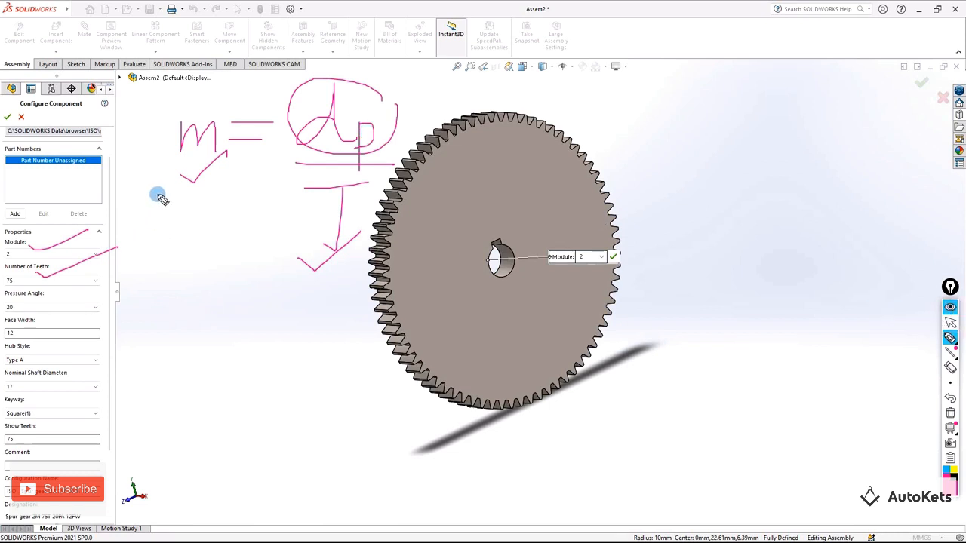
Erase the formula and check marks and close the pen tools.
{"action": "left_click", "coordinate": [950, 412]}
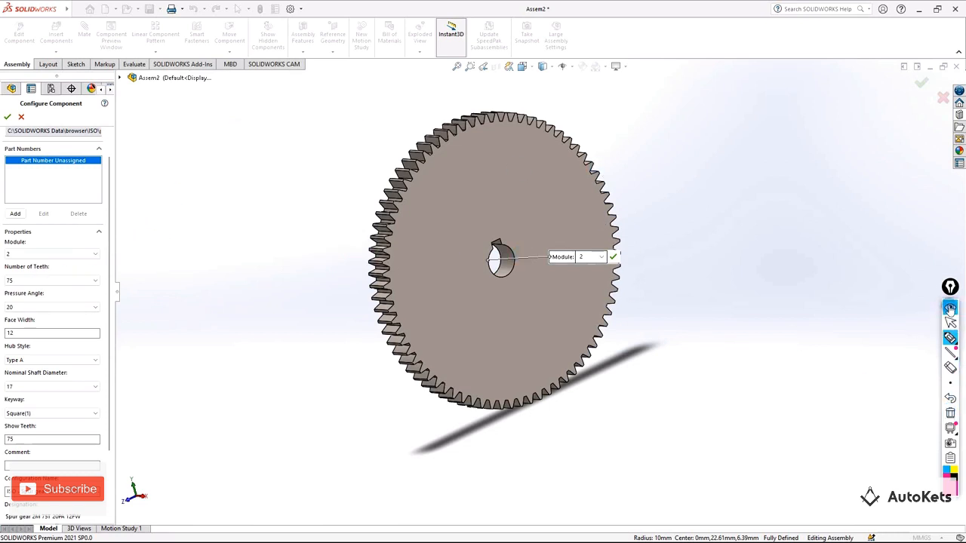
{"action": "left_click", "coordinate": [950, 309]}
Configure the spur gear with module 2.75 and 83 teeth, and accept it without placing additional copies.
{"action": "left_click", "coordinate": [37, 257]}
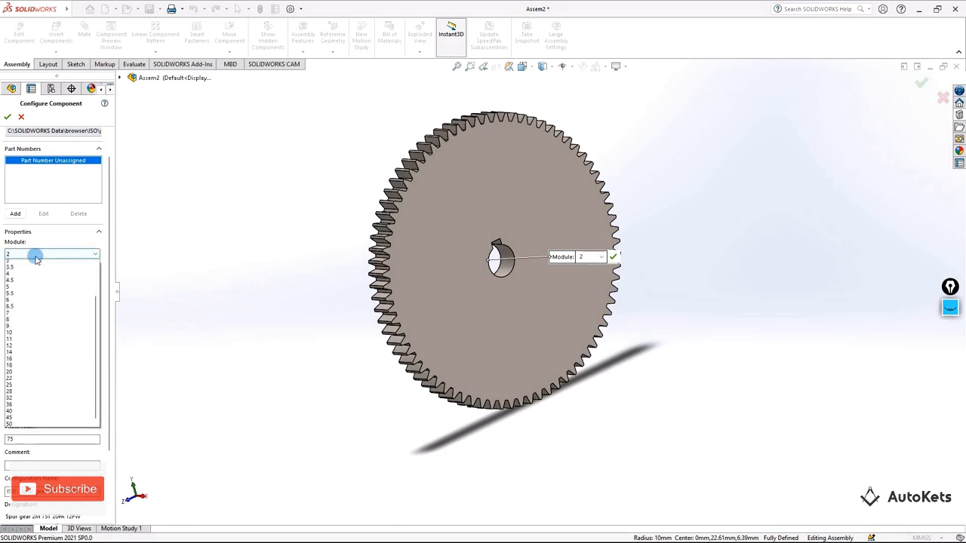
{"action": "left_click", "coordinate": [28, 280]}
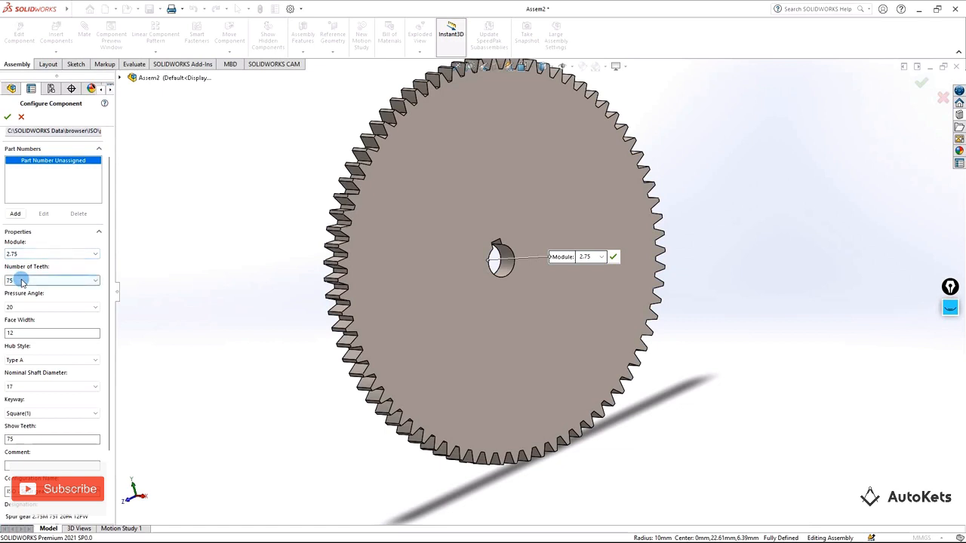
{"action": "left_click", "coordinate": [23, 281]}
{"action": "left_click", "coordinate": [12, 341]}
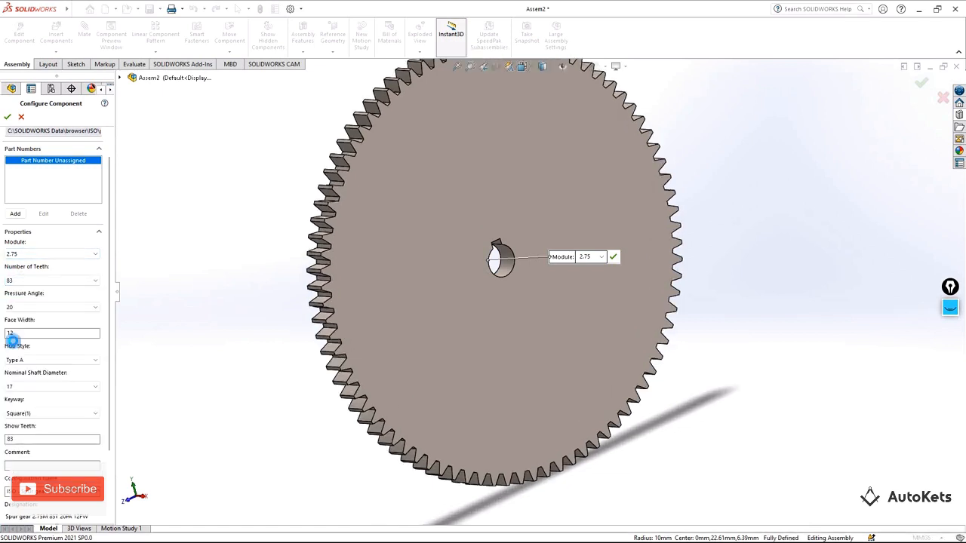
{"action": "scroll", "coordinate": [394, 393], "scroll_direction": "up", "scroll_amount": 3}
{"action": "mouse_move", "coordinate": [395, 397]}
{"action": "middle_mouse_down"}
{"action": "mouse_move", "coordinate": [364, 400]}
{"action": "mouse_move", "coordinate": [393, 407]}
{"action": "middle_mouse_up"}
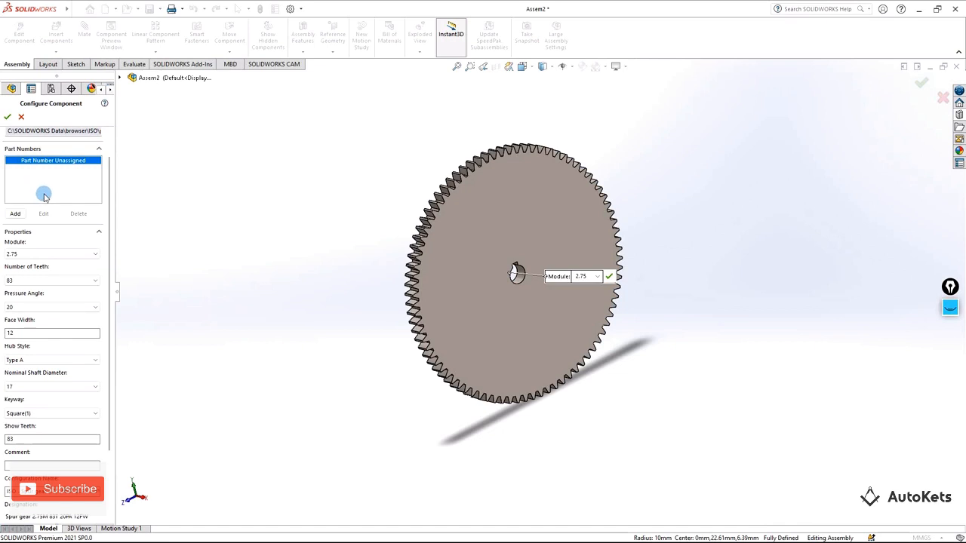
{"action": "left_click", "coordinate": [8, 118]}
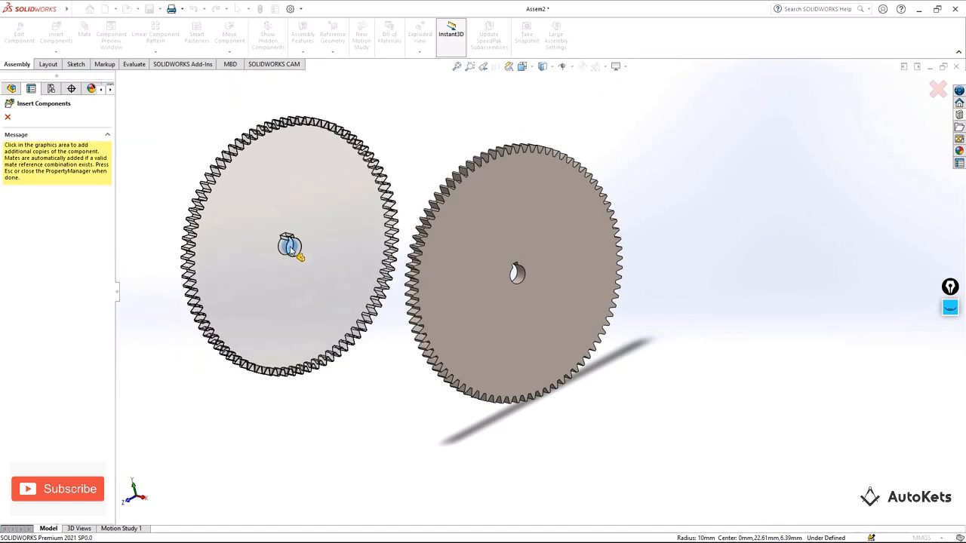
{"action": "key", "text": "Escape"}
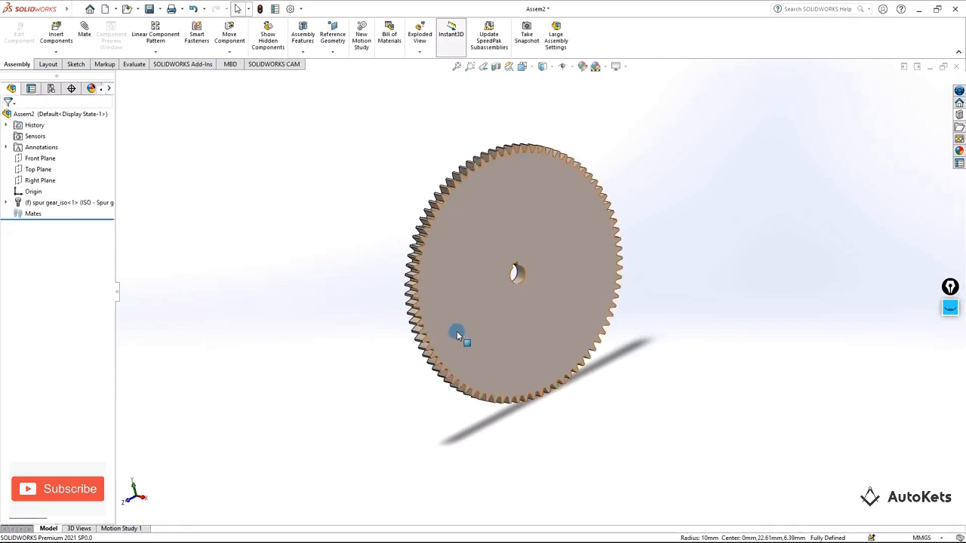
Open the inserted spur gear as a part in its own window.
{"action": "middle_click_drag", "start_coordinate": [379, 342], "coordinate": [440, 355]}
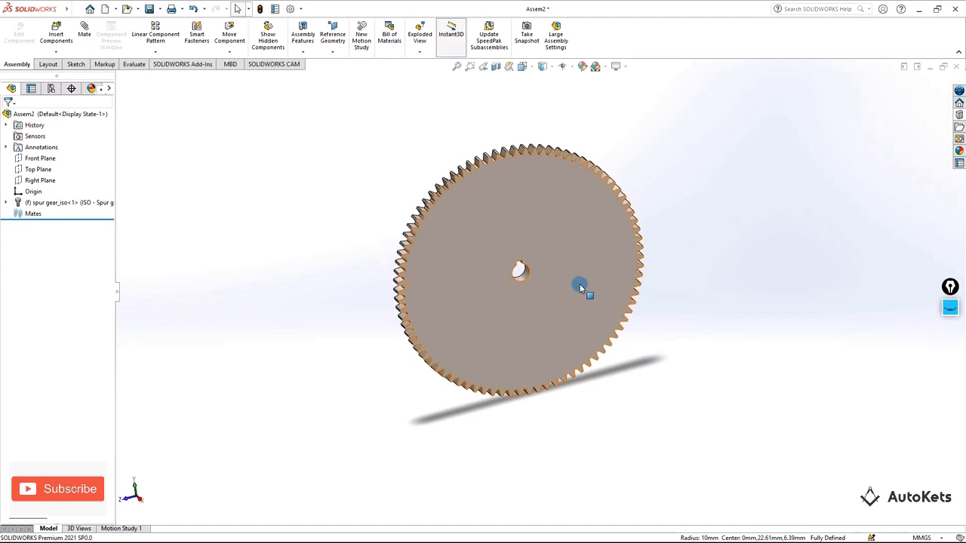
{"action": "scroll", "coordinate": [576, 284], "scroll_direction": "down", "scroll_amount": 1}
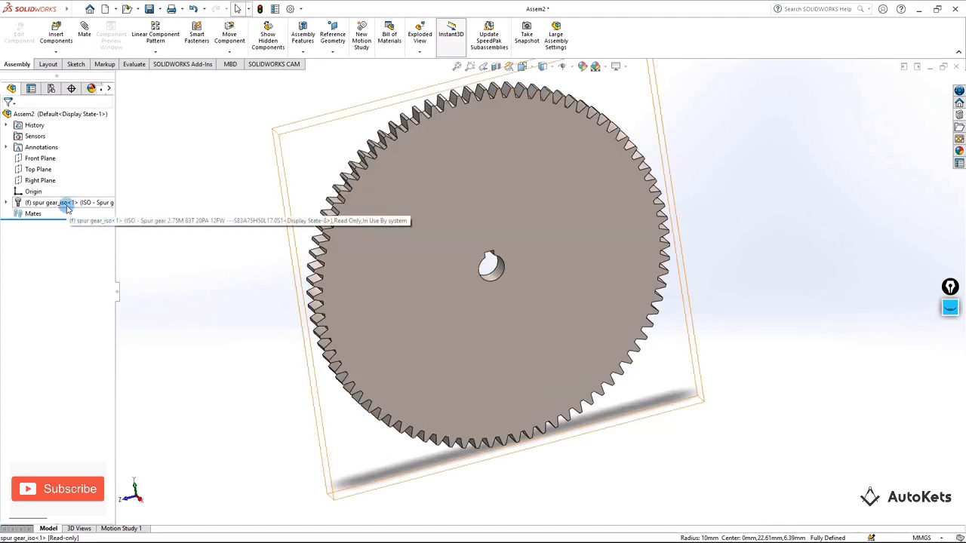
{"action": "left_click", "coordinate": [65, 202]}
{"action": "left_click", "coordinate": [107, 177]}
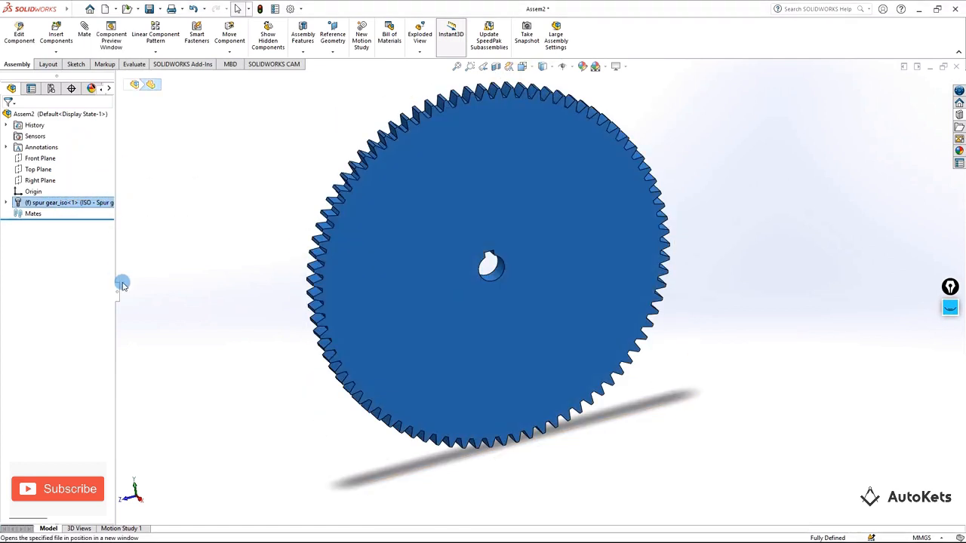
Widen the feature tree to read the inserted spur gear's full configuration name, and restore a narrower tree.
{"action": "left_click_drag", "start_coordinate": [118, 293], "coordinate": [253, 293]}
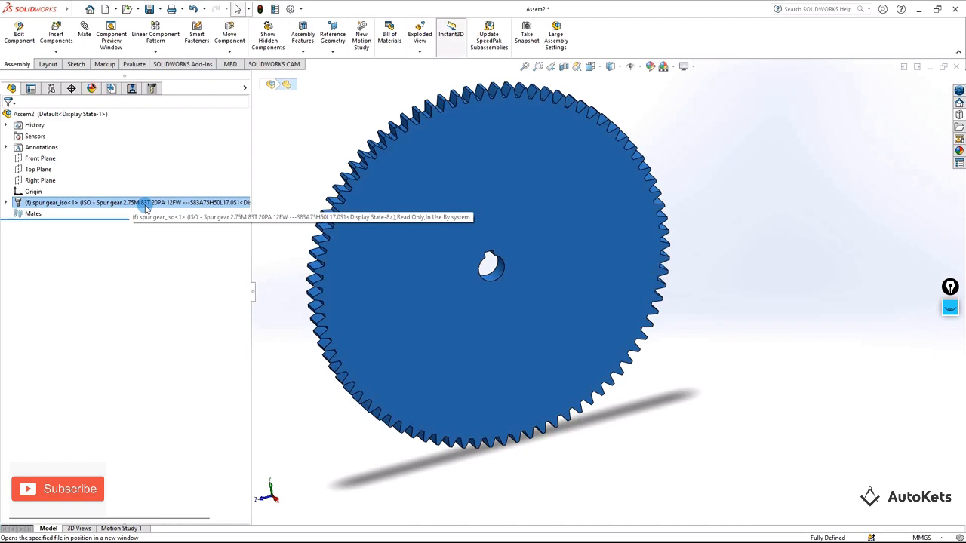
{"action": "left_click", "coordinate": [97, 204]}
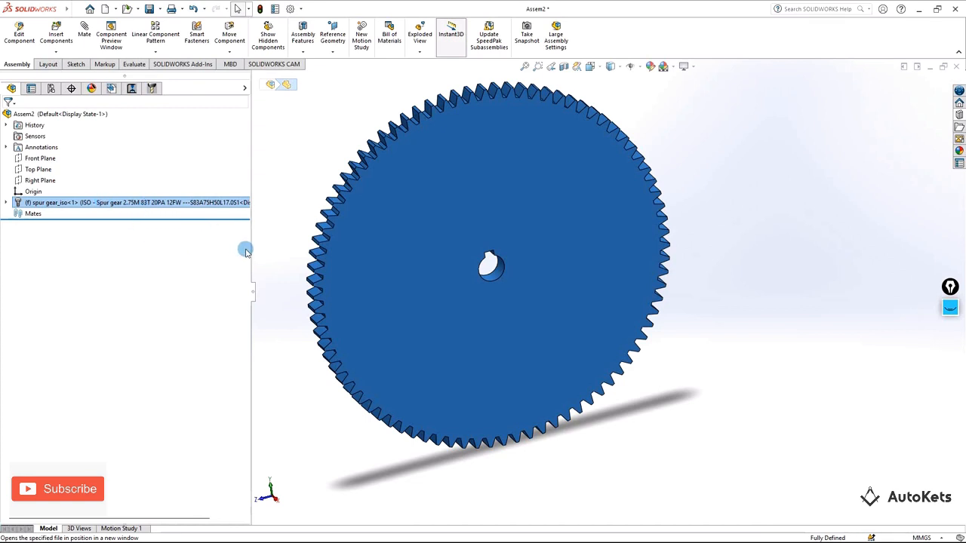
{"action": "left_click_drag", "start_coordinate": [252, 290], "coordinate": [234, 295]}
{"action": "left_click", "coordinate": [264, 318]}
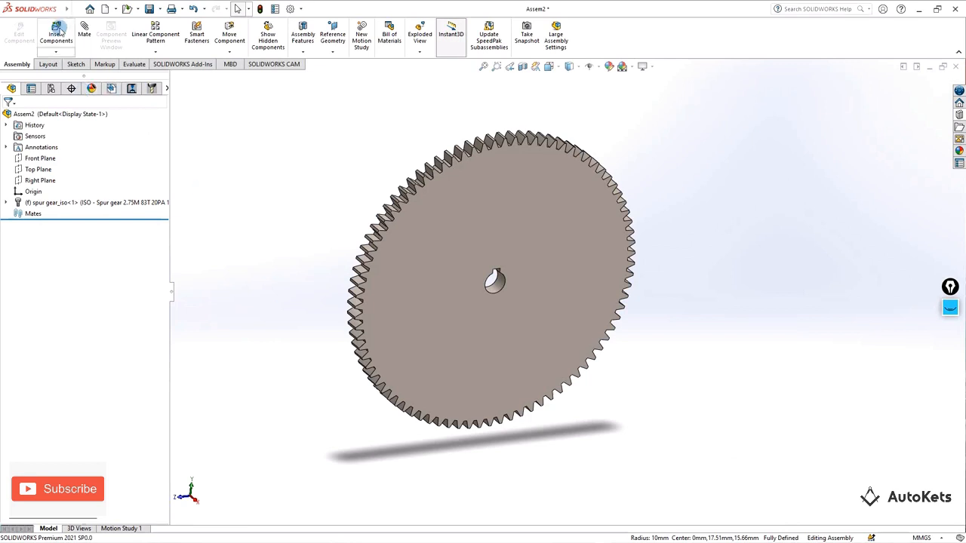
Switch to the Assem1 assembly and turn the small yellow gear to check how the gear pair meshes.
{"action": "mouse_move", "coordinate": [25, 6]}
{"action": "left_click", "coordinate": [157, 9]}
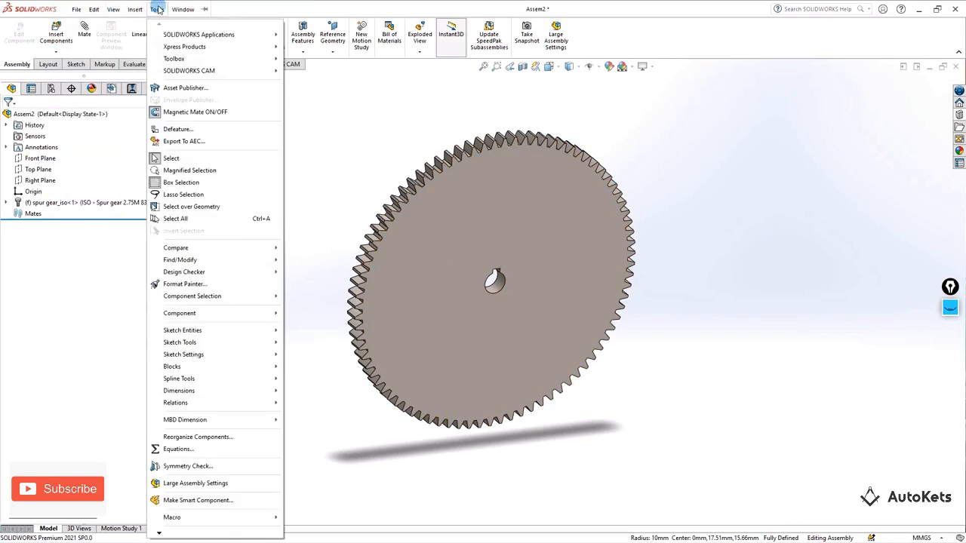
{"action": "left_click", "coordinate": [198, 114]}
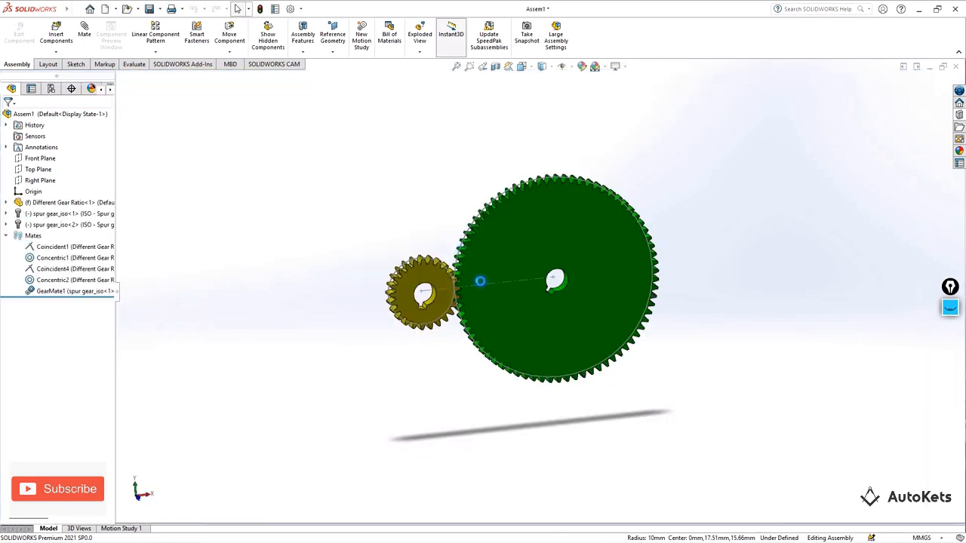
{"action": "scroll", "coordinate": [441, 307], "scroll_direction": "down", "scroll_amount": 3}
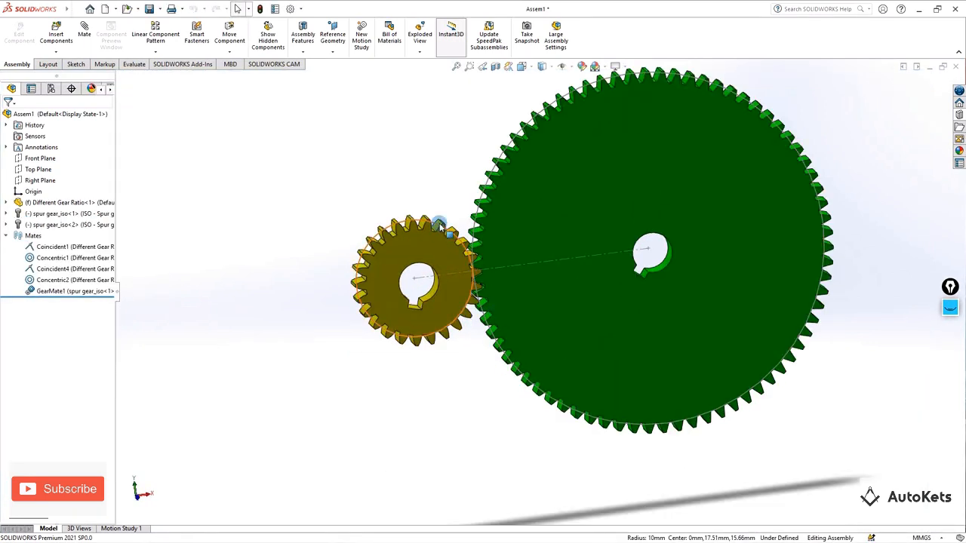
{"action": "left_click", "coordinate": [444, 235]}
{"action": "left_click", "coordinate": [445, 240]}
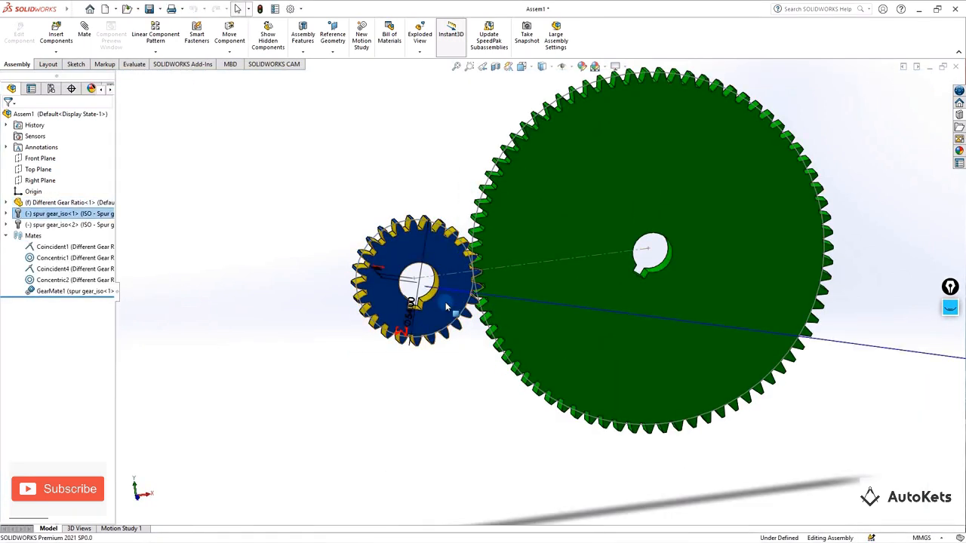
{"action": "left_click", "coordinate": [427, 378]}
{"action": "left_click_drag", "start_coordinate": [383, 236], "coordinate": [431, 328]}
{"action": "scroll", "coordinate": [384, 324], "scroll_direction": "up", "scroll_amount": 3}
{"action": "middle_click_drag", "start_coordinate": [392, 329], "coordinate": [431, 327]}
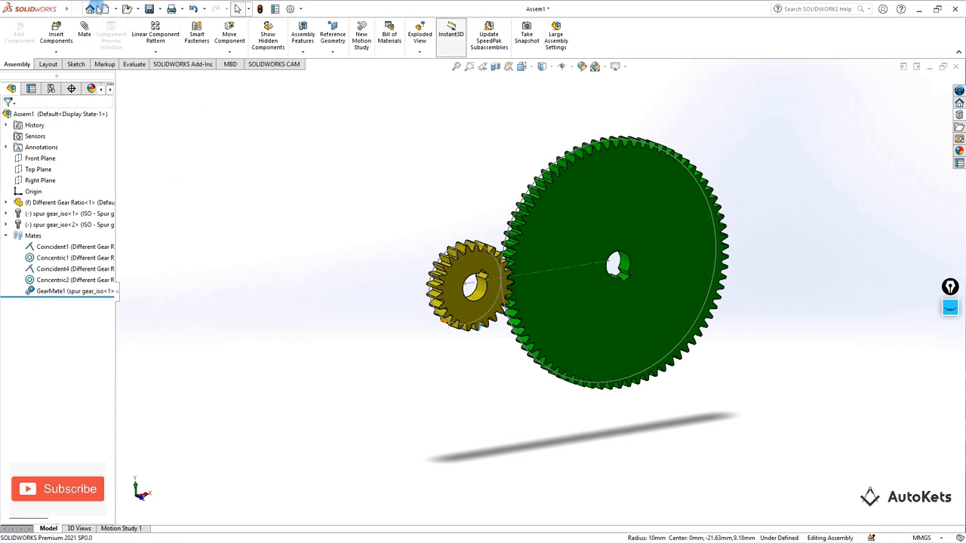
Close the empty Part1 document and bring up the Different Gear Ratio part maximized.
{"action": "left_click", "coordinate": [72, 8]}
{"action": "left_click", "coordinate": [400, 280]}
{"action": "left_click", "coordinate": [182, 9]}
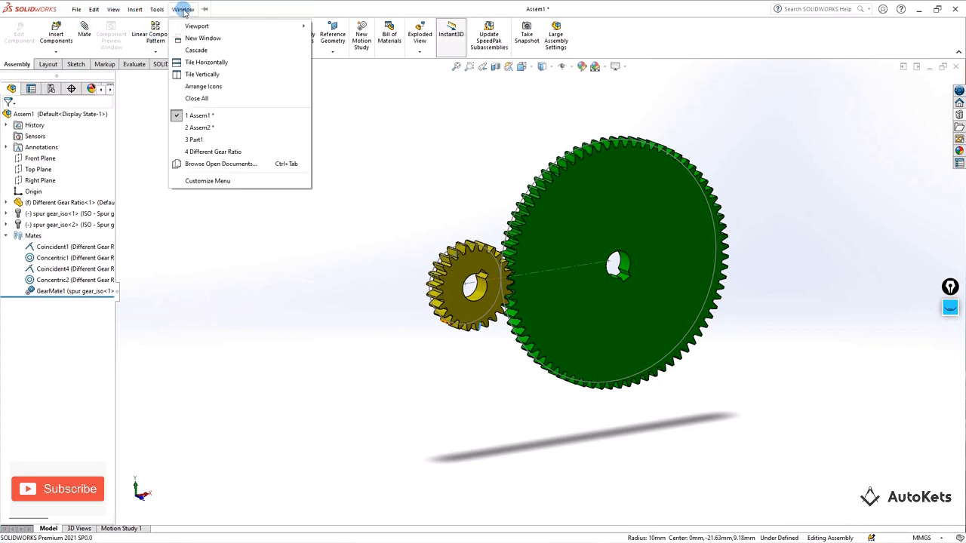
{"action": "left_click", "coordinate": [194, 140]}
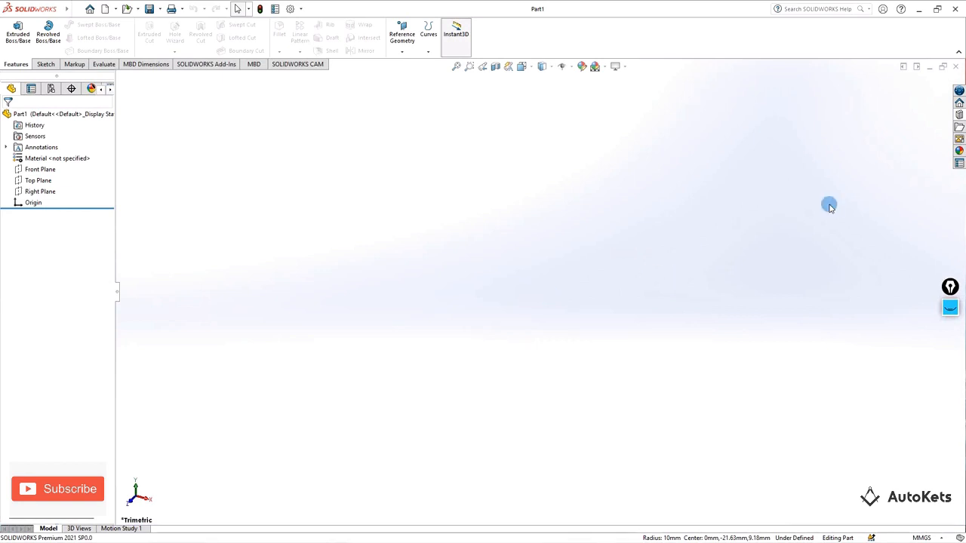
{"action": "left_click", "coordinate": [956, 68]}
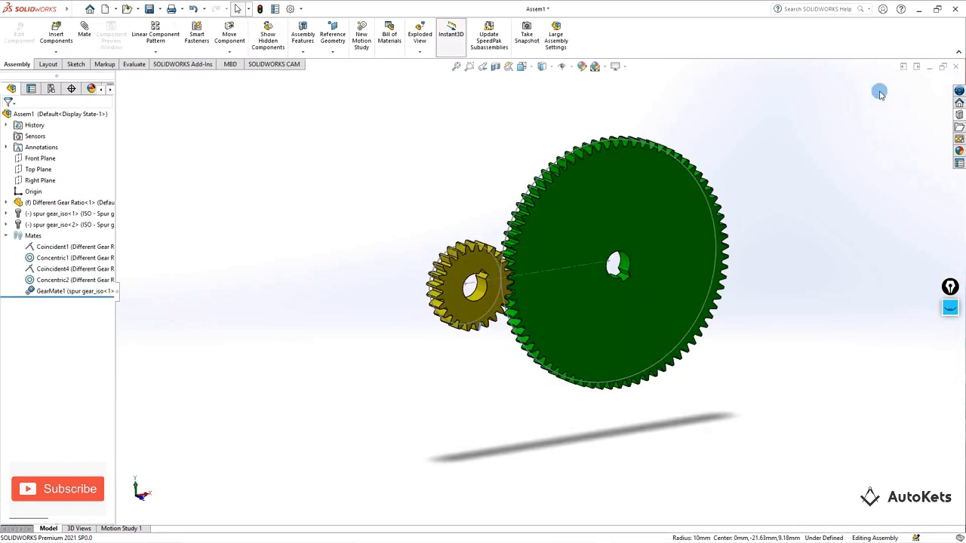
{"action": "left_click", "coordinate": [929, 67]}
{"action": "left_click", "coordinate": [880, 78]}
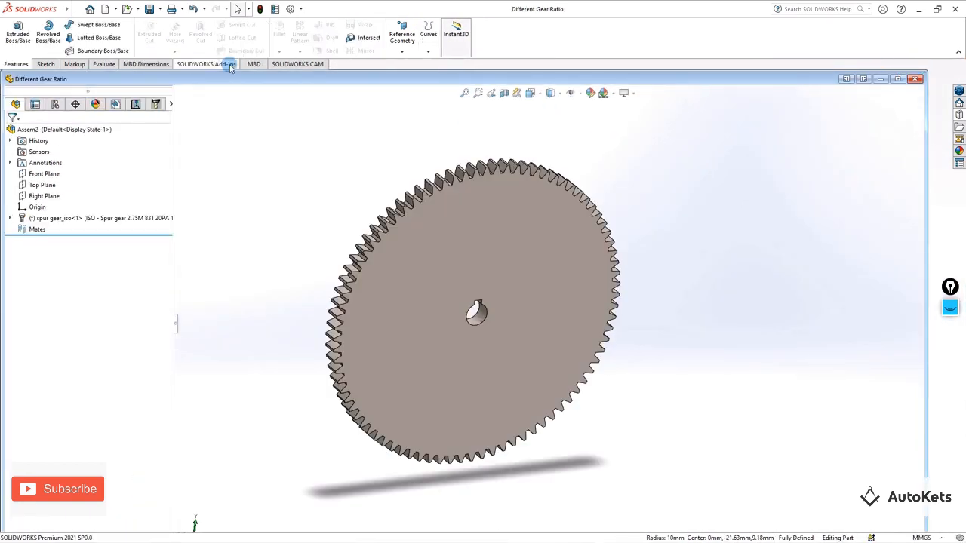
{"action": "left_click", "coordinate": [898, 80]}
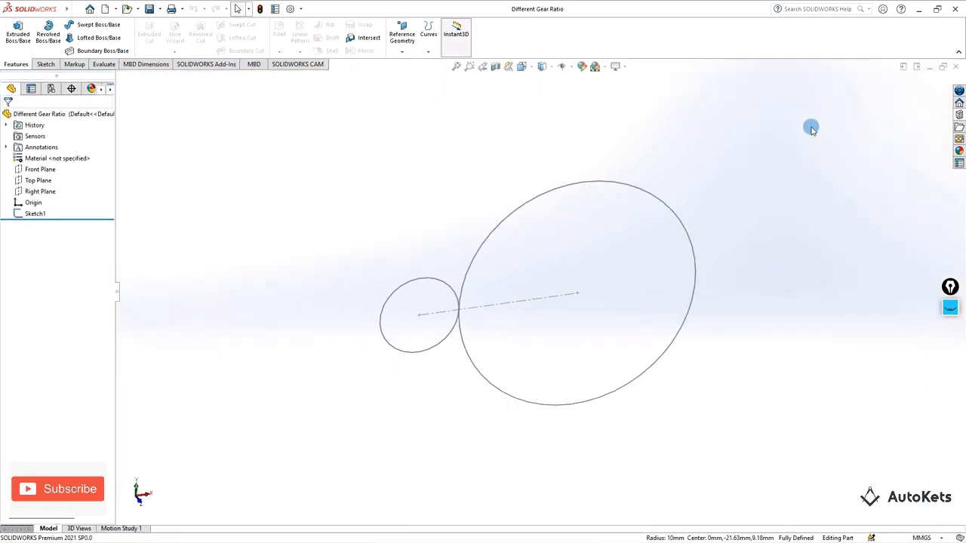
Clear the old pen strokes and label both pitch circles of the layout sketch "dp" with the pen.
{"action": "mouse_move", "coordinate": [464, 336]}
{"action": "middle_mouse_down"}
{"action": "mouse_move", "coordinate": [442, 289]}
{"action": "mouse_move", "coordinate": [497, 316]}
{"action": "mouse_move", "coordinate": [481, 315]}
{"action": "middle_mouse_up"}
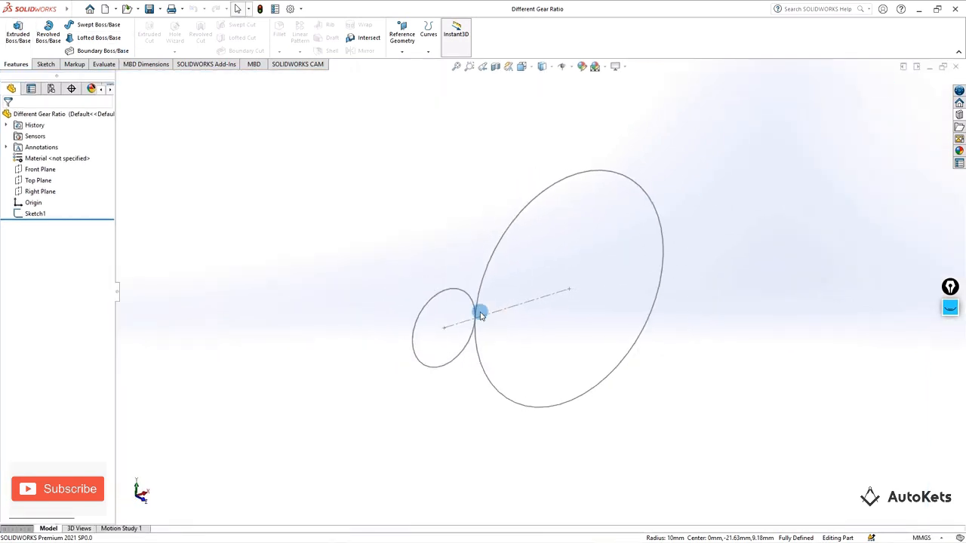
{"action": "mouse_move", "coordinate": [479, 350]}
{"action": "middle_mouse_down"}
{"action": "mouse_move", "coordinate": [543, 332]}
{"action": "mouse_move", "coordinate": [438, 305]}
{"action": "mouse_move", "coordinate": [532, 304]}
{"action": "mouse_move", "coordinate": [470, 292]}
{"action": "mouse_move", "coordinate": [498, 326]}
{"action": "mouse_move", "coordinate": [512, 293]}
{"action": "middle_mouse_up"}
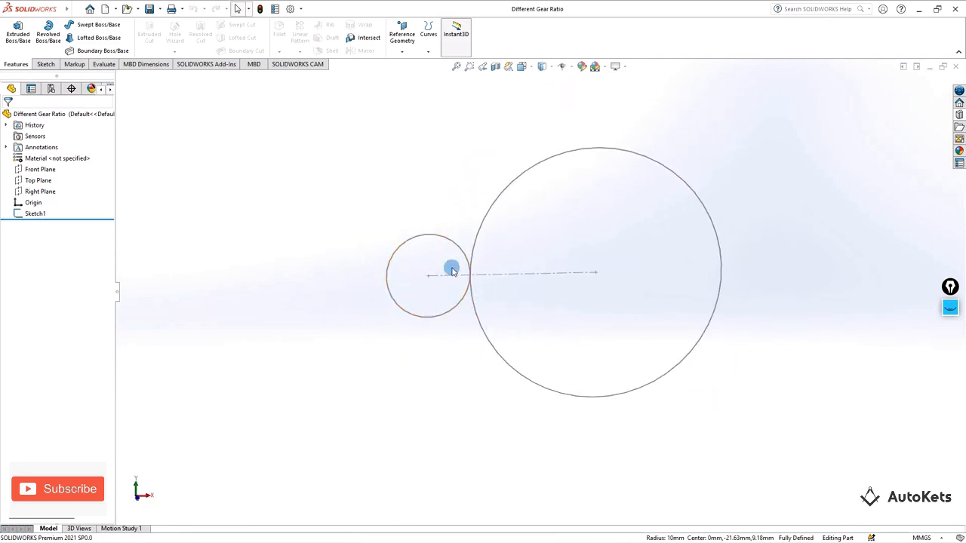
{"action": "left_click", "coordinate": [948, 307]}
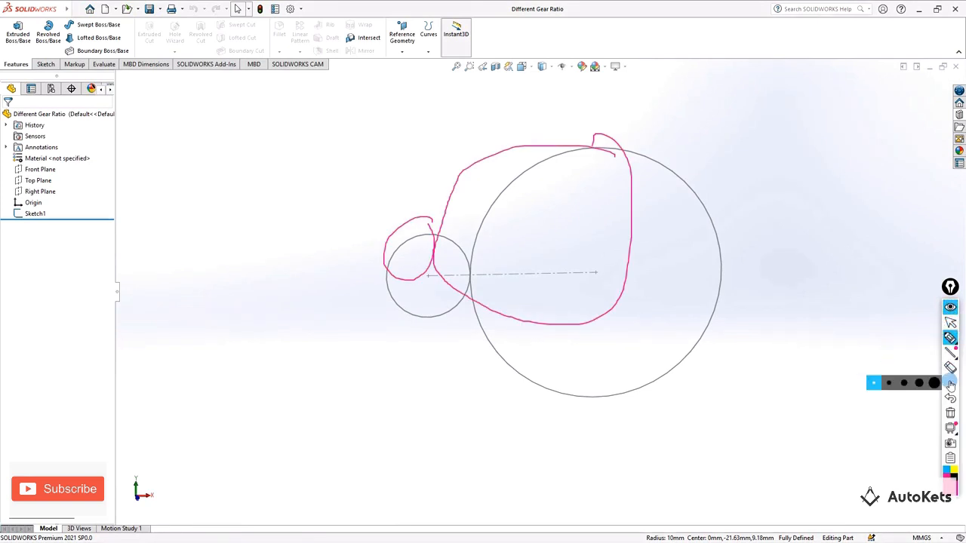
{"action": "left_click", "coordinate": [951, 413]}
{"action": "mouse_move", "coordinate": [710, 205]}
{"action": "left_mouse_down"}
{"action": "mouse_move", "coordinate": [742, 186]}
{"action": "mouse_move", "coordinate": [735, 179]}
{"action": "mouse_move", "coordinate": [787, 177]}
{"action": "mouse_move", "coordinate": [789, 190]}
{"action": "left_mouse_up"}
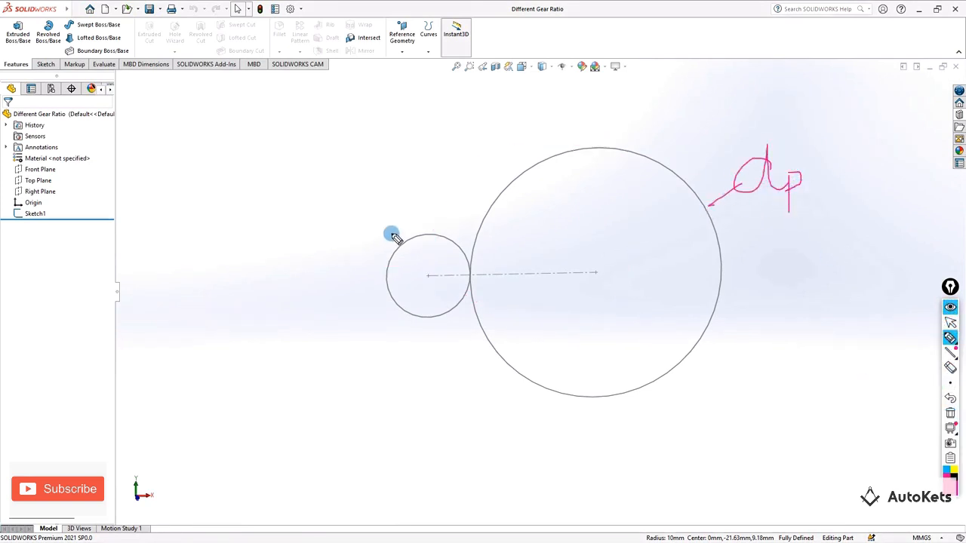
{"action": "left_click_drag", "start_coordinate": [392, 234], "coordinate": [373, 205]}
{"action": "mouse_move", "coordinate": [295, 168]}
{"action": "left_mouse_down"}
{"action": "mouse_move", "coordinate": [298, 149]}
{"action": "mouse_move", "coordinate": [296, 215]}
{"action": "left_mouse_up"}
{"action": "mouse_move", "coordinate": [317, 195]}
{"action": "left_mouse_down"}
{"action": "mouse_move", "coordinate": [317, 233]}
{"action": "mouse_move", "coordinate": [320, 207]}
{"action": "left_mouse_up"}
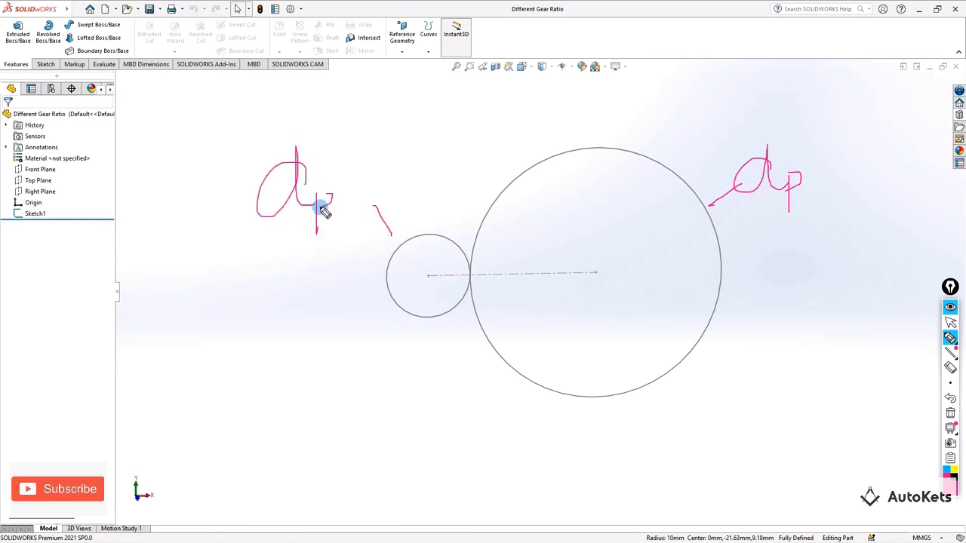
Trace the line between the two circle centres with the pen, erase all pen marks and close the pen tools.
{"action": "left_click_drag", "start_coordinate": [424, 277], "coordinate": [606, 272]}
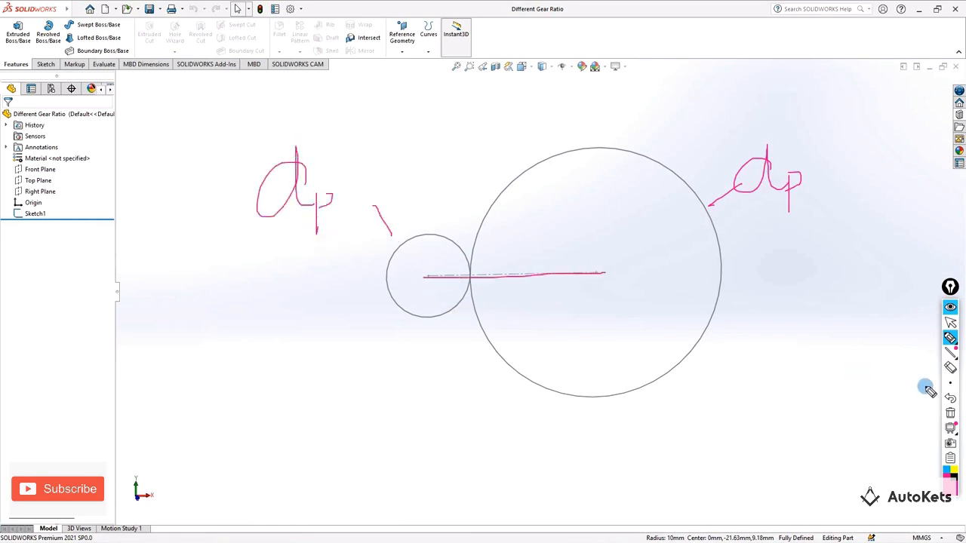
{"action": "left_click", "coordinate": [950, 413]}
{"action": "left_click", "coordinate": [950, 307]}
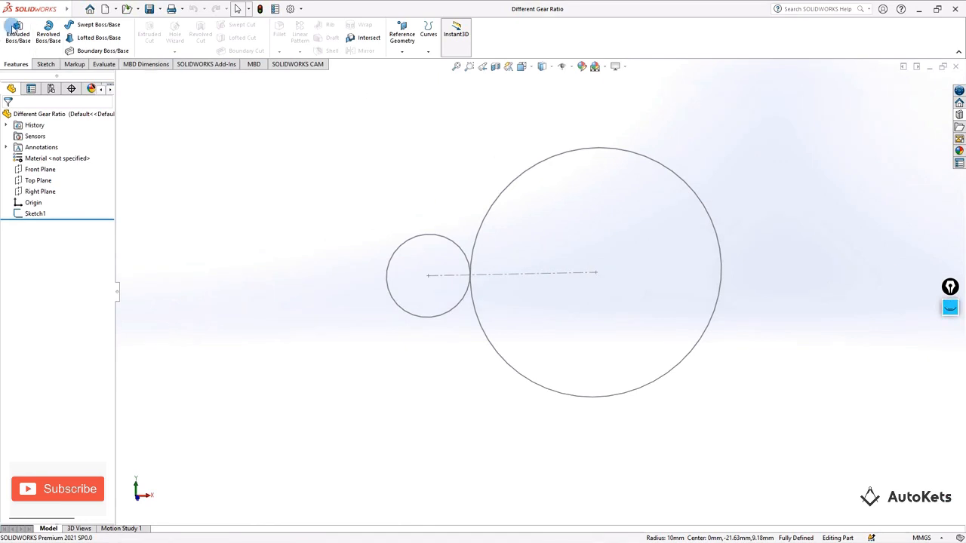
Create a new part document and start a sketch on the Front Plane.
{"action": "left_click", "coordinate": [75, 8]}
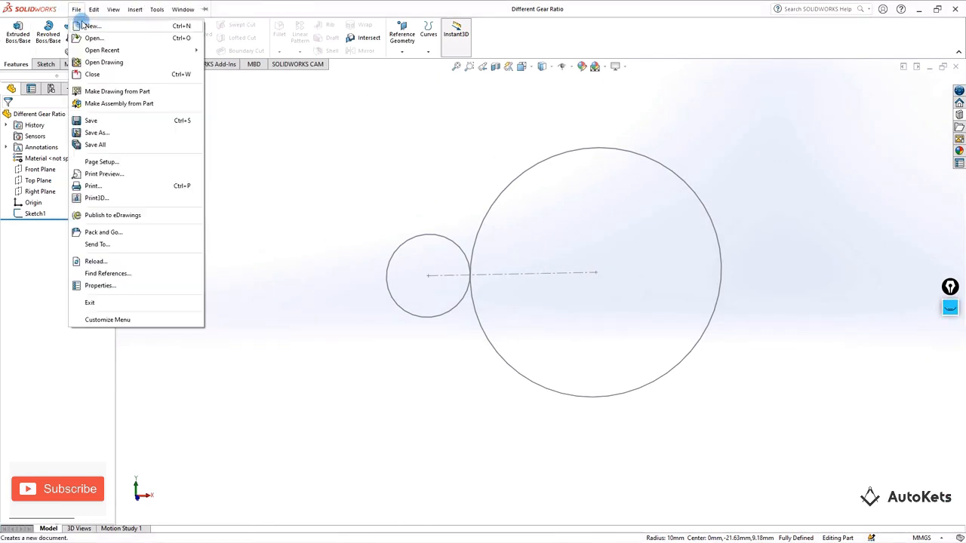
{"action": "left_click", "coordinate": [80, 26]}
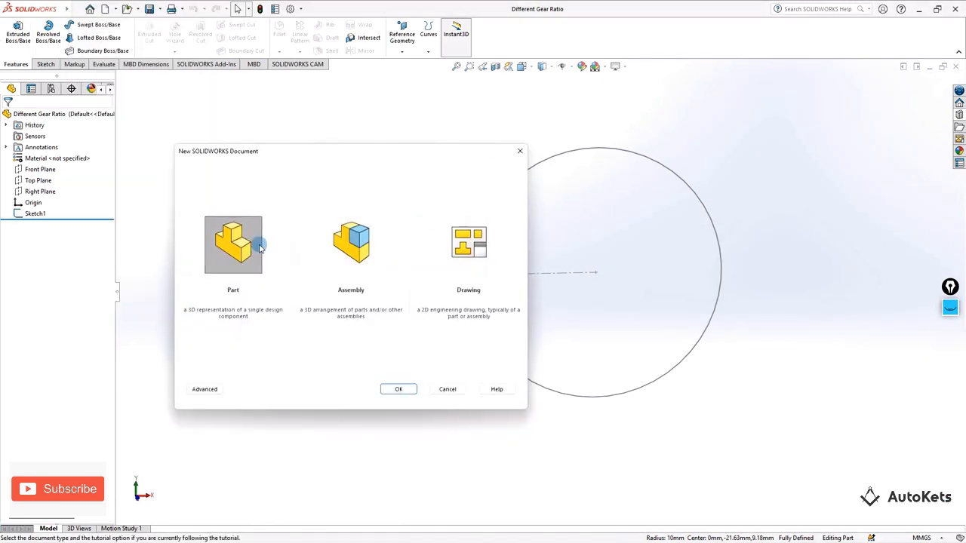
{"action": "left_click", "coordinate": [398, 389]}
{"action": "left_click", "coordinate": [44, 64]}
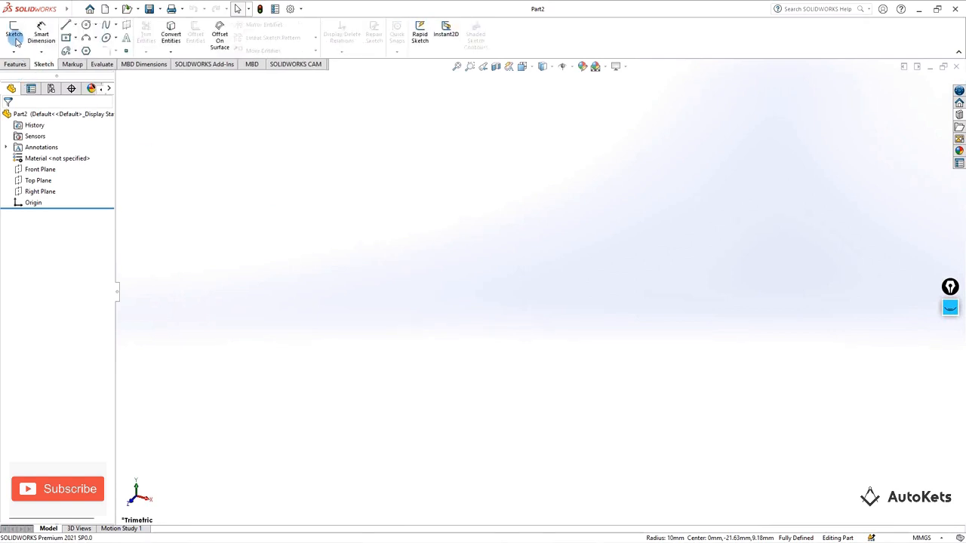
{"action": "left_click", "coordinate": [14, 34]}
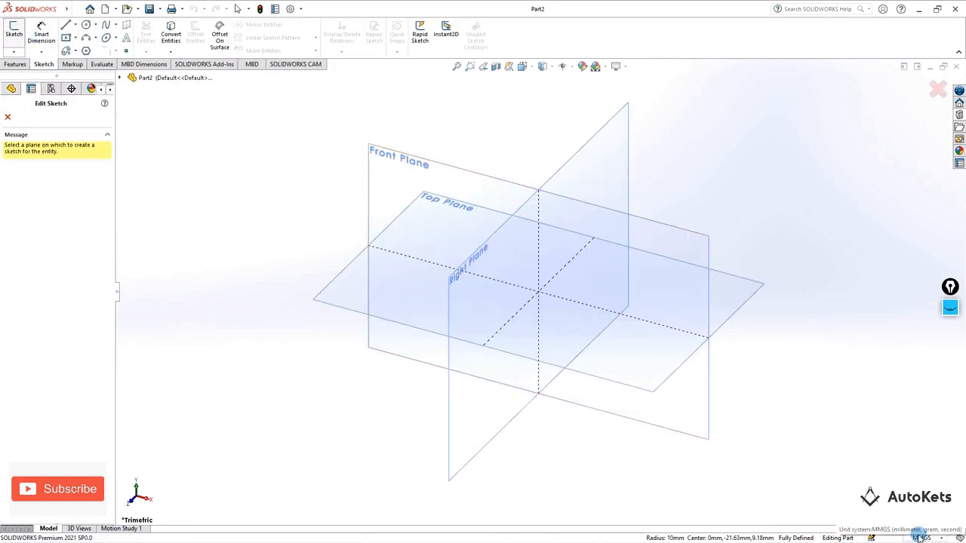
{"action": "left_click", "coordinate": [390, 183]}
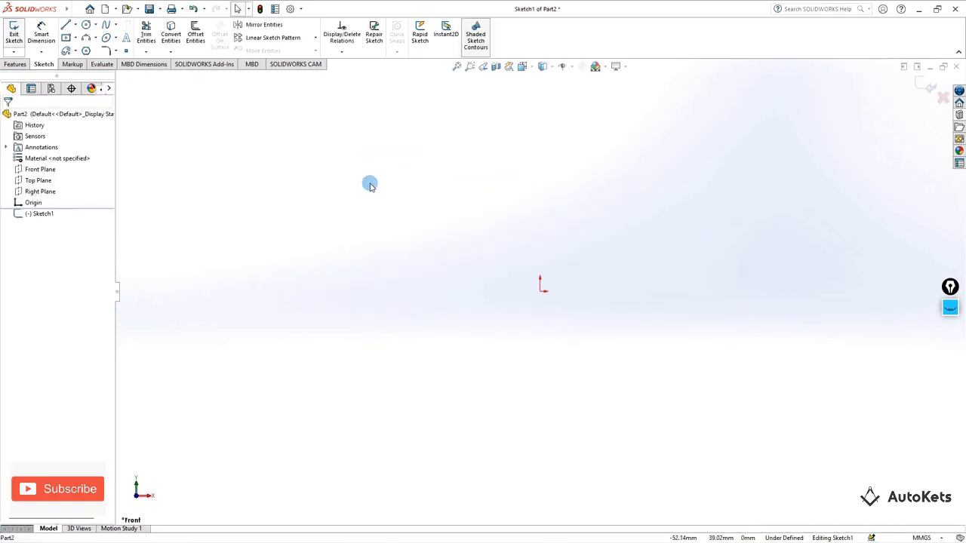
Sketch a horizontal centerline about 87 mm long that passes through the origin.
{"action": "left_click", "coordinate": [76, 25]}
{"action": "left_click", "coordinate": [85, 47]}
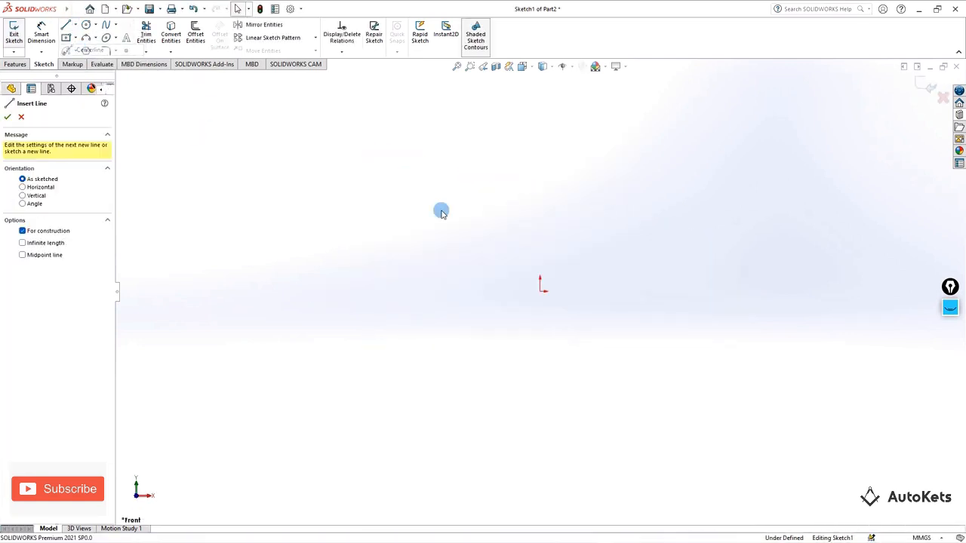
{"action": "left_click", "coordinate": [541, 291]}
{"action": "left_click", "coordinate": [425, 291]}
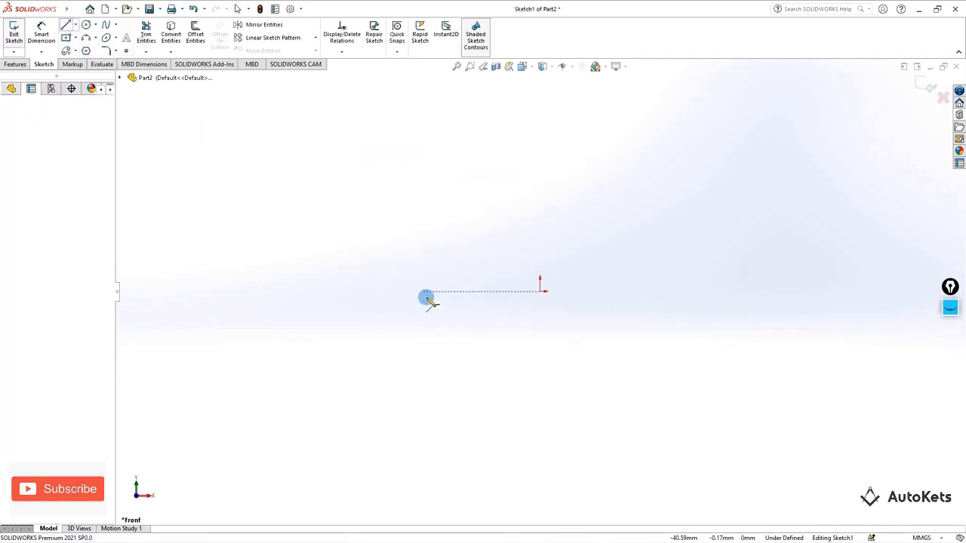
{"action": "left_click", "coordinate": [671, 291]}
{"action": "key", "text": "Escape"}
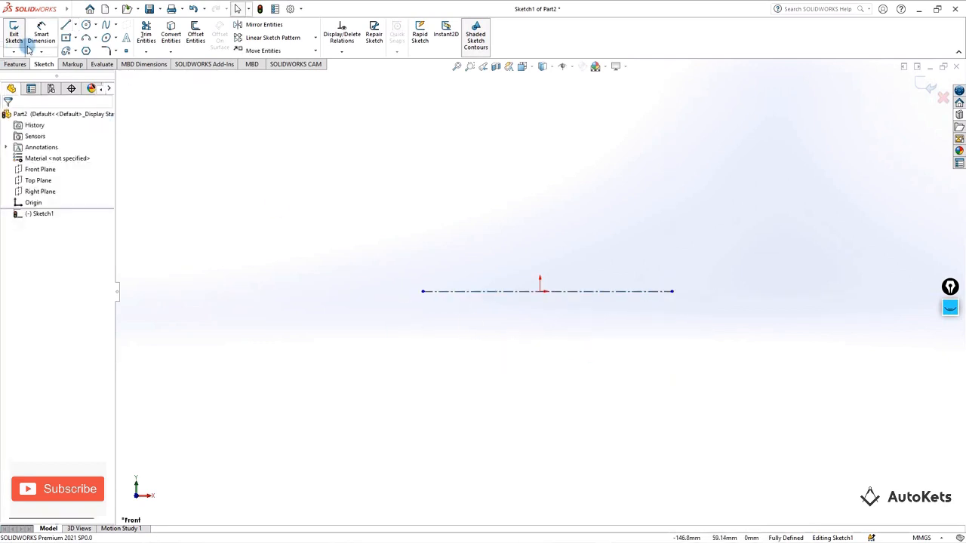
Dimension the centerline's overall length as 100 mm.
{"action": "left_click", "coordinate": [40, 34]}
{"action": "left_click", "coordinate": [500, 291]}
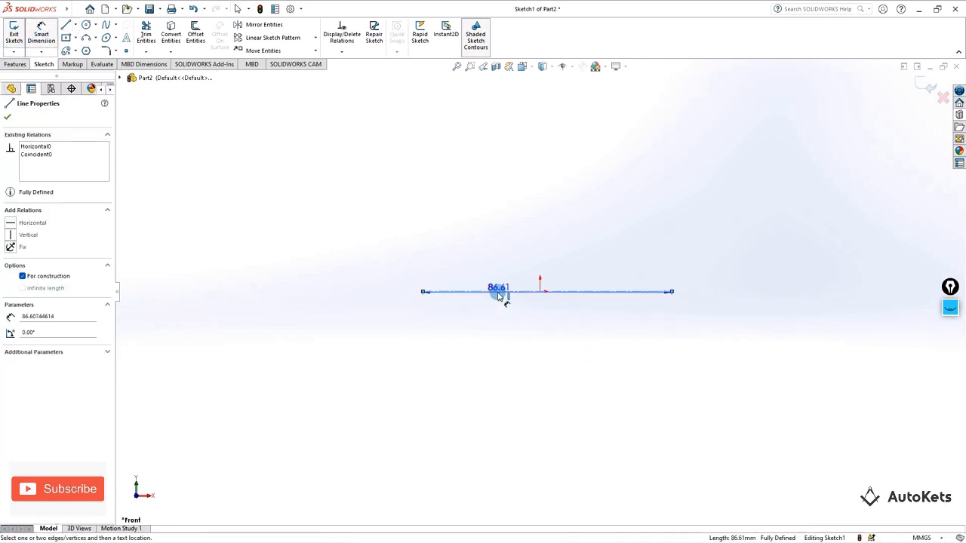
{"action": "left_click", "coordinate": [503, 330]}
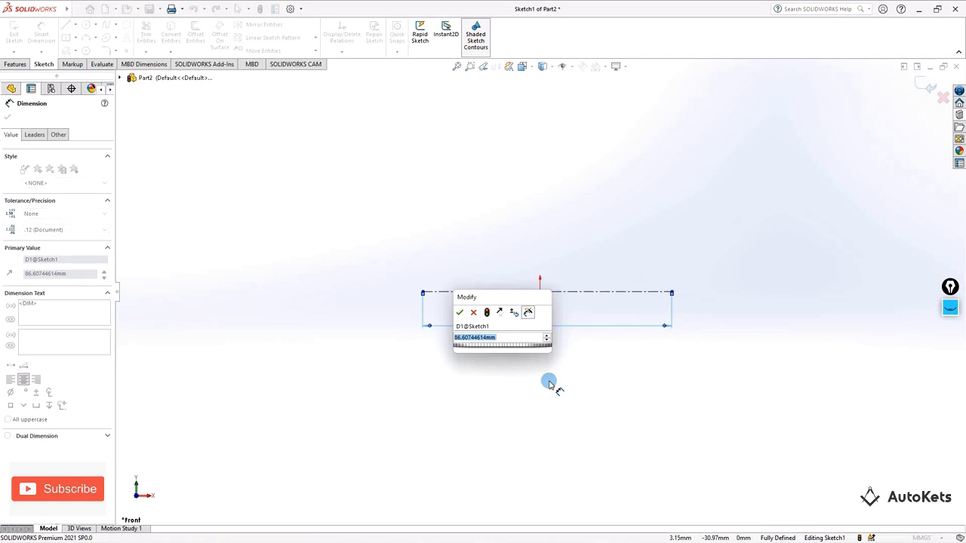
{"action": "type", "text": "100"}
{"action": "key", "text": "Return"}
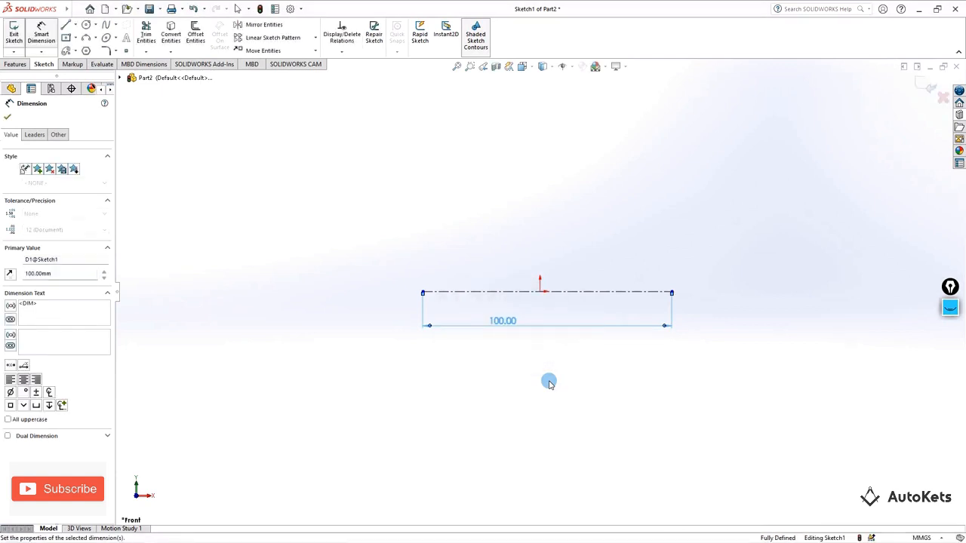
{"action": "key", "text": "Escape"}
Dimension the distance from the origin to the centerline's left end as 25 mm.
{"action": "left_click", "coordinate": [55, 40]}
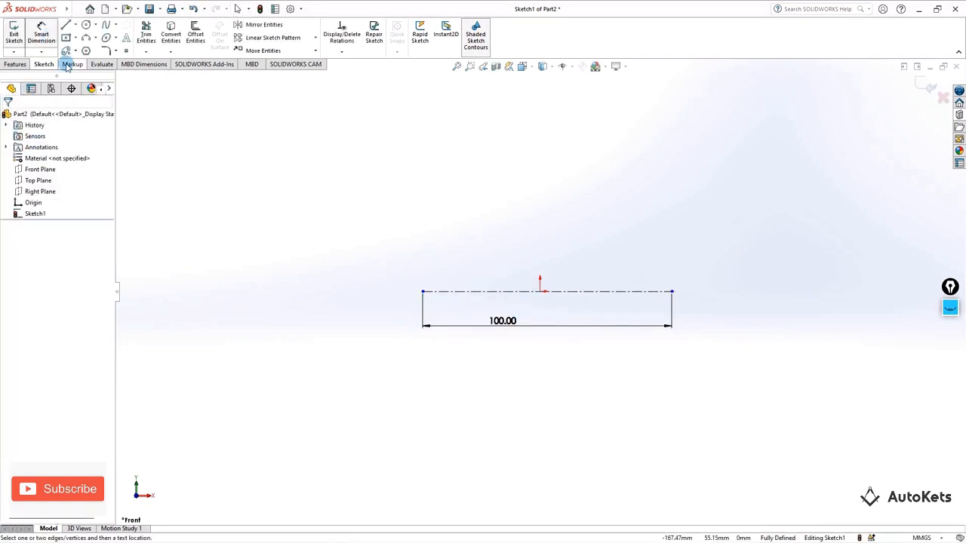
{"action": "left_click", "coordinate": [540, 291]}
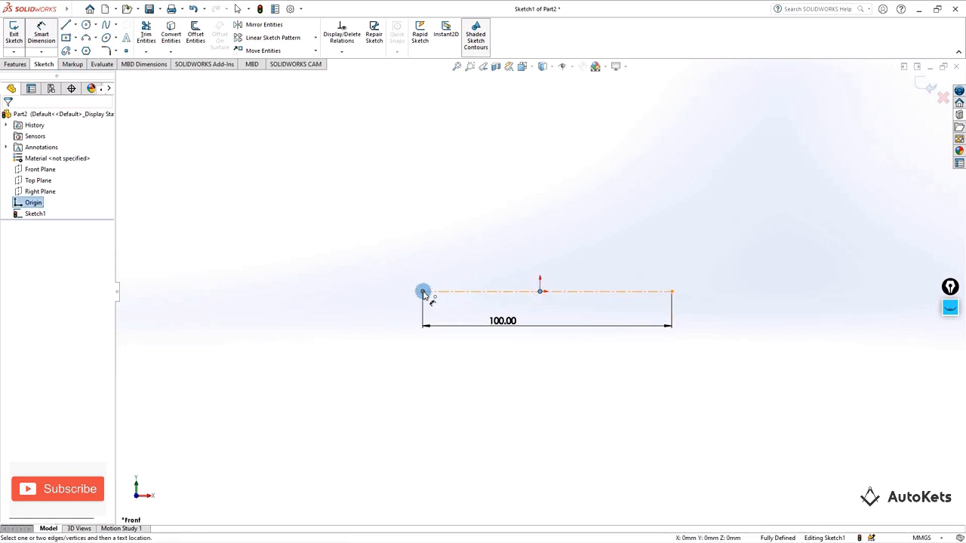
{"action": "left_click", "coordinate": [423, 292]}
{"action": "left_click", "coordinate": [537, 273]}
{"action": "type", "text": "25"}
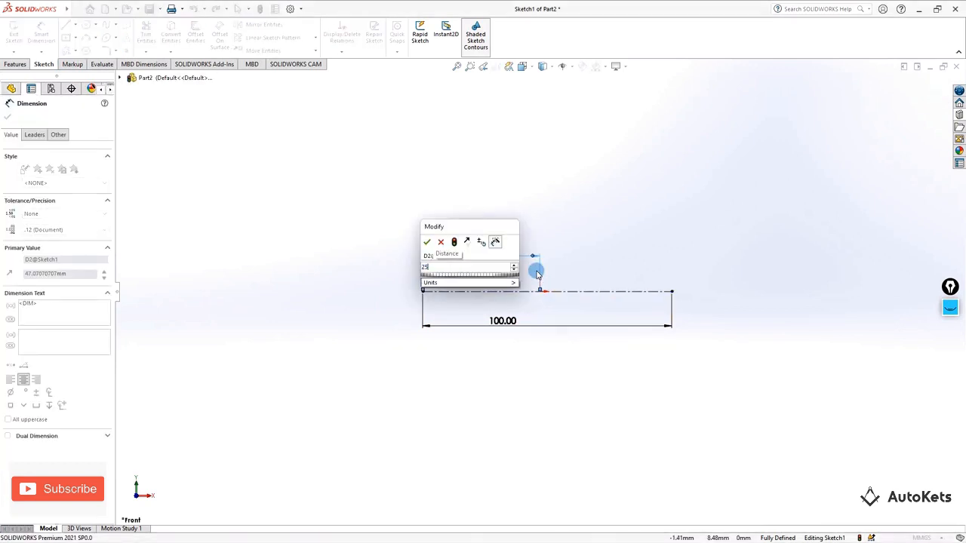
{"action": "key", "text": "Return"}
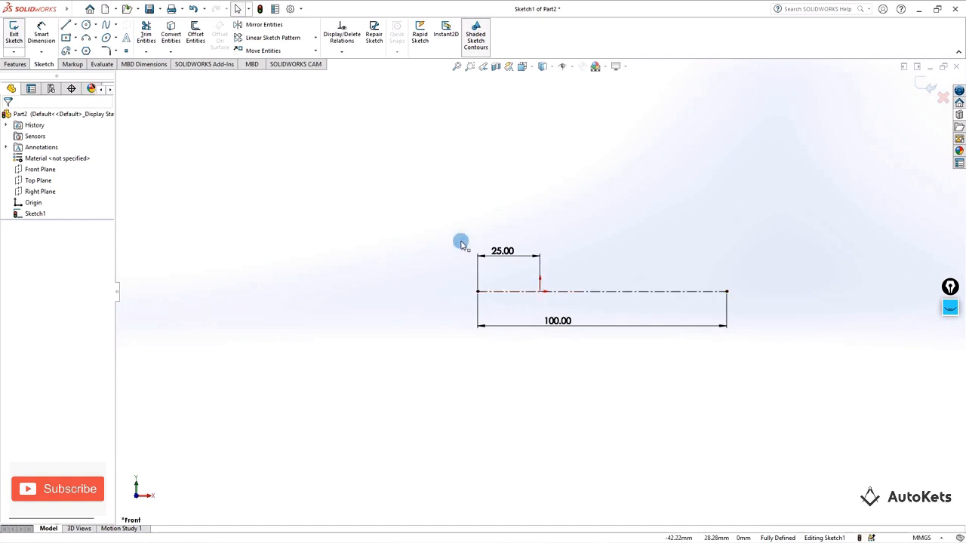
{"action": "left_click", "coordinate": [42, 34]}
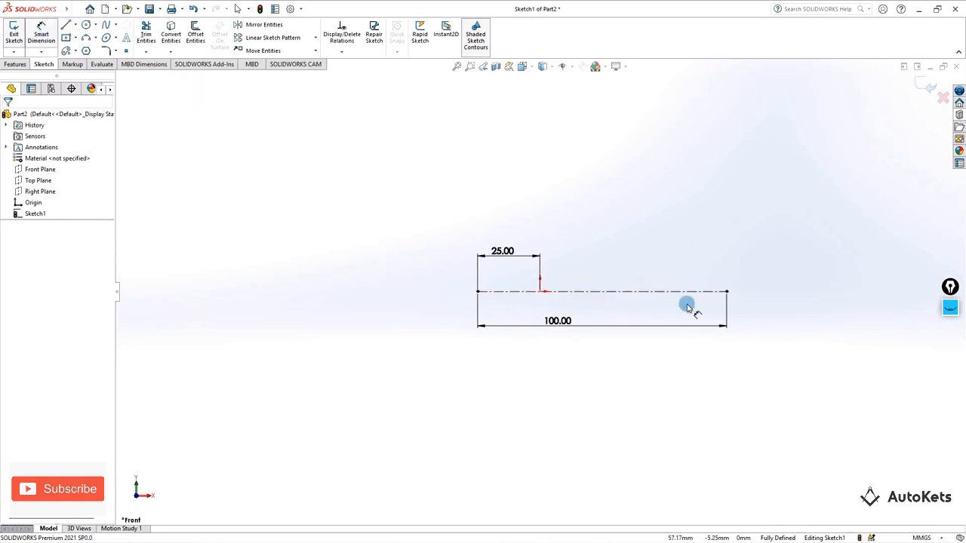
{"action": "left_click", "coordinate": [623, 291]}
{"action": "left_click", "coordinate": [624, 270]}
{"action": "left_click", "coordinate": [458, 212]}
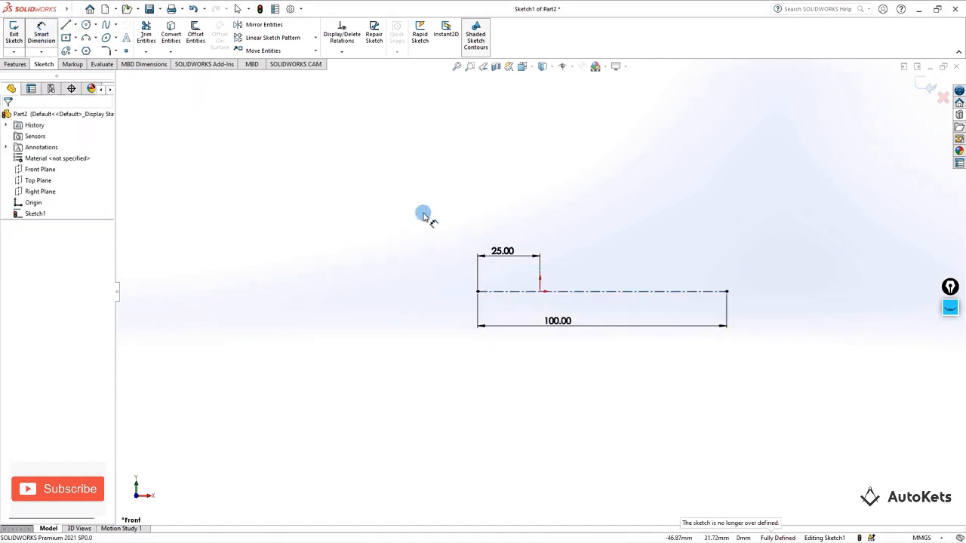
{"action": "left_click", "coordinate": [541, 292]}
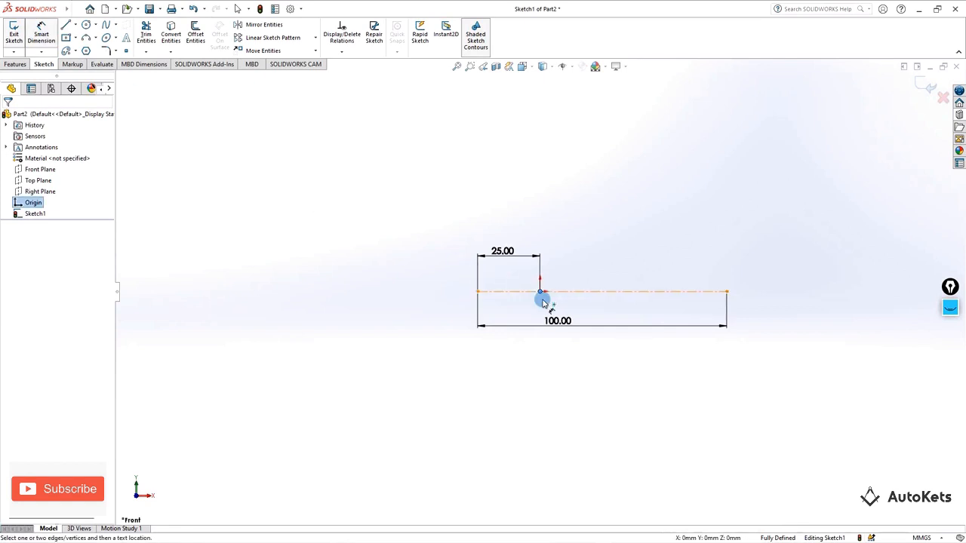
{"action": "left_click", "coordinate": [727, 291]}
{"action": "left_click", "coordinate": [668, 258]}
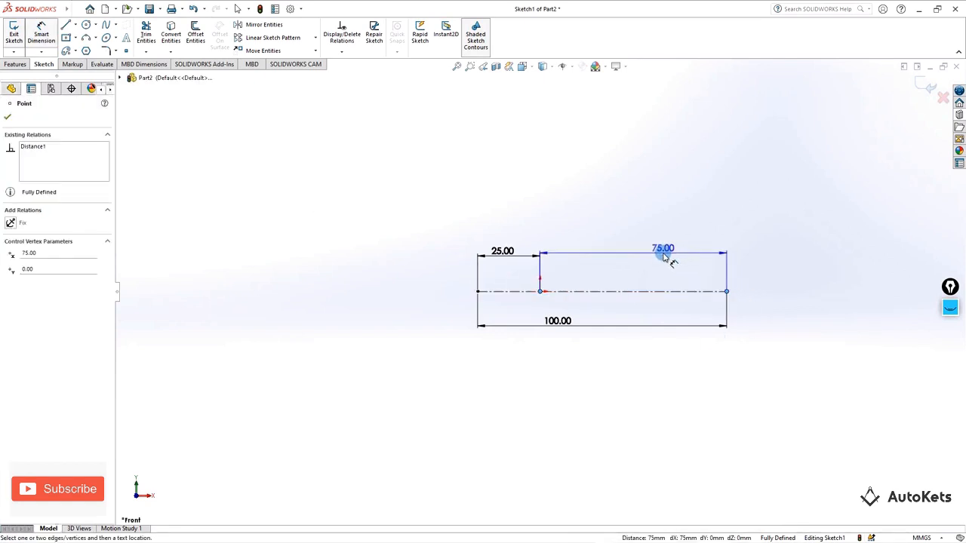
{"action": "left_click", "coordinate": [452, 213]}
Sketch a circle centred on the centerline's left end and passing through the origin, with a 25 mm radius.
{"action": "scroll", "coordinate": [811, 289], "scroll_direction": "down", "scroll_amount": 2}
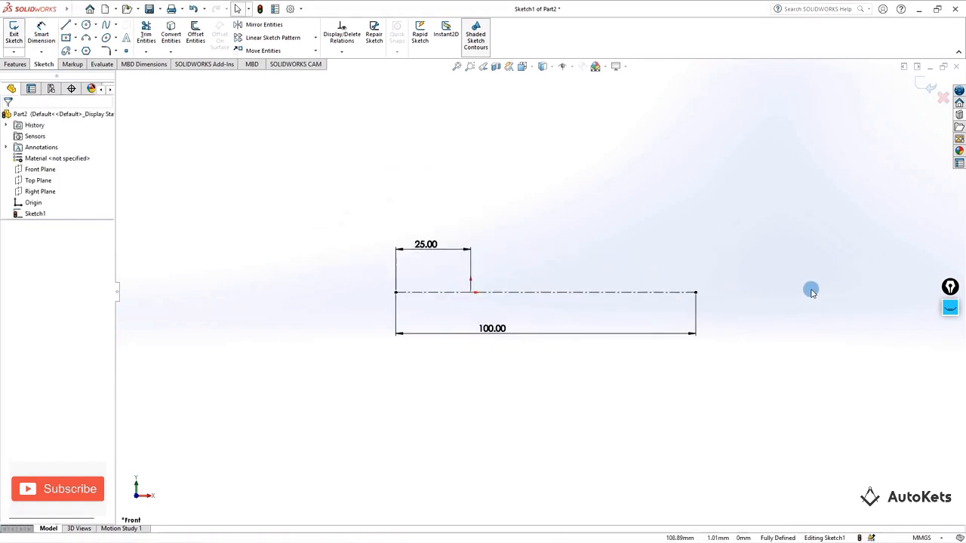
{"action": "left_click", "coordinate": [86, 25]}
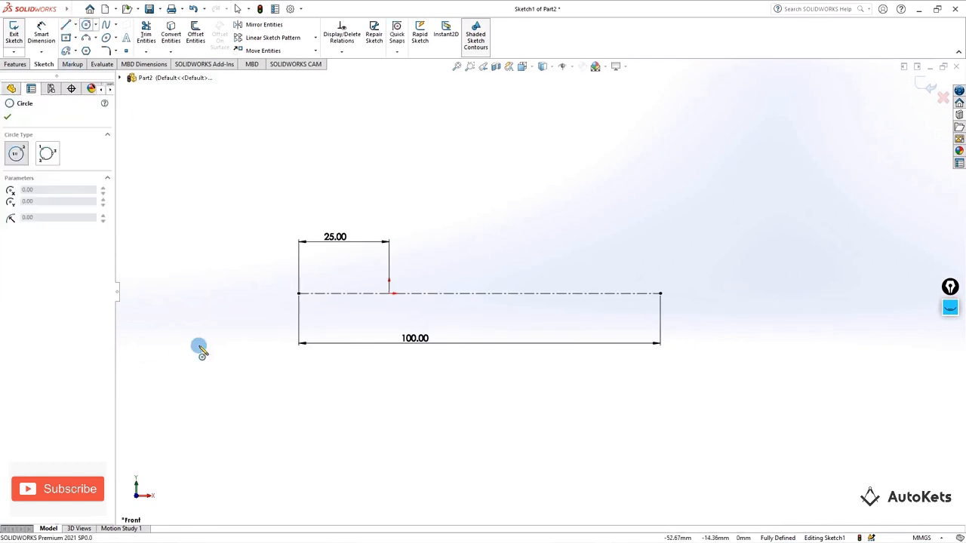
{"action": "left_click", "coordinate": [299, 294]}
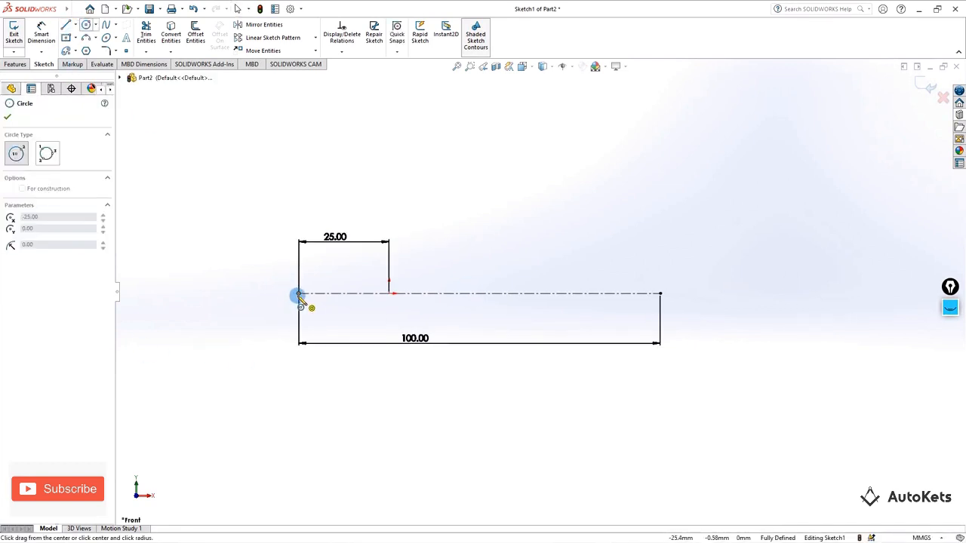
{"action": "left_click", "coordinate": [389, 294]}
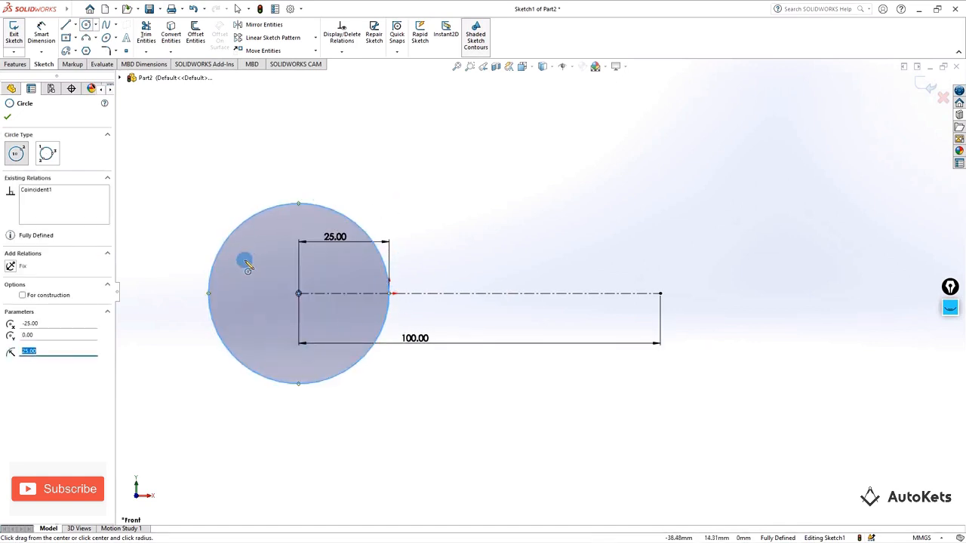
{"action": "key", "text": "Escape"}
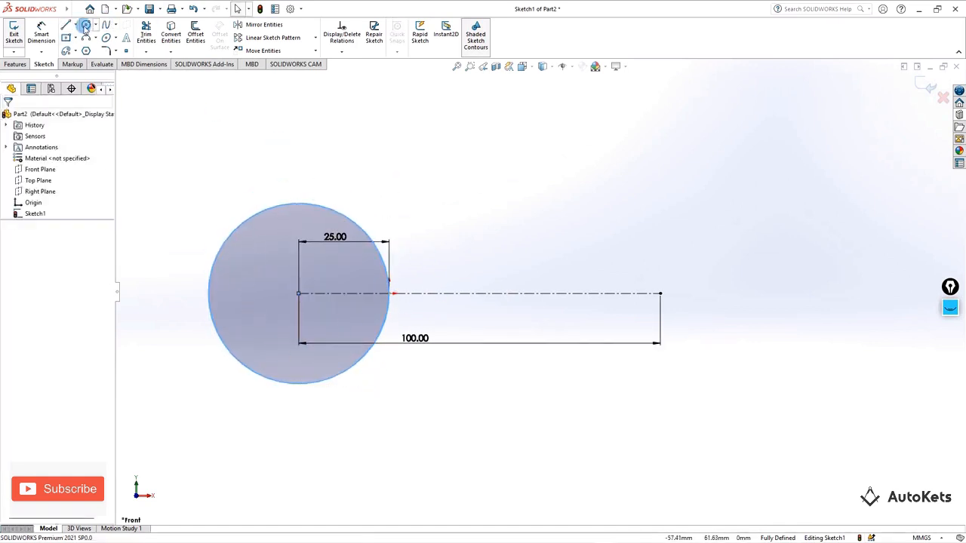
Sketch a second circle centred on the centerline's right end and tangent to the small circle at the origin.
{"action": "left_click", "coordinate": [86, 26]}
{"action": "left_click", "coordinate": [661, 294]}
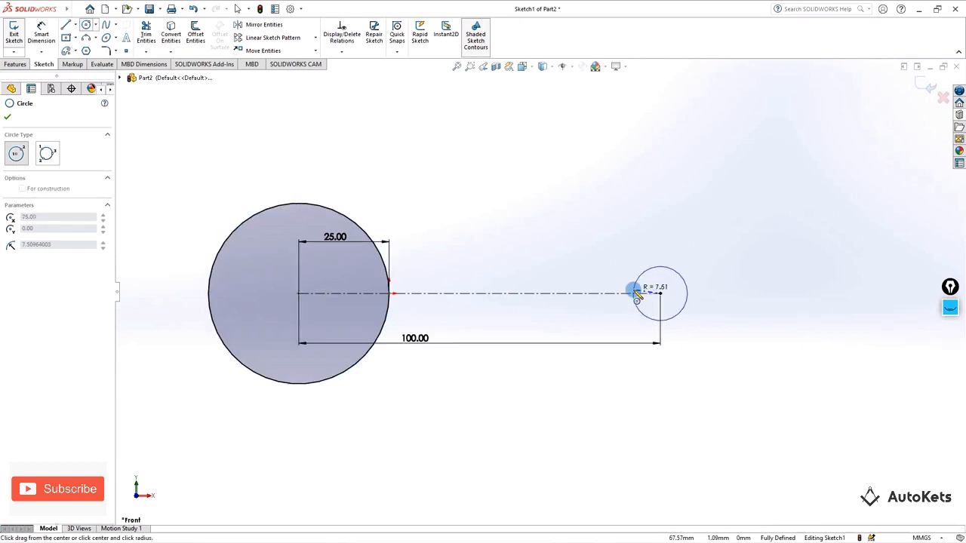
{"action": "left_click", "coordinate": [392, 298]}
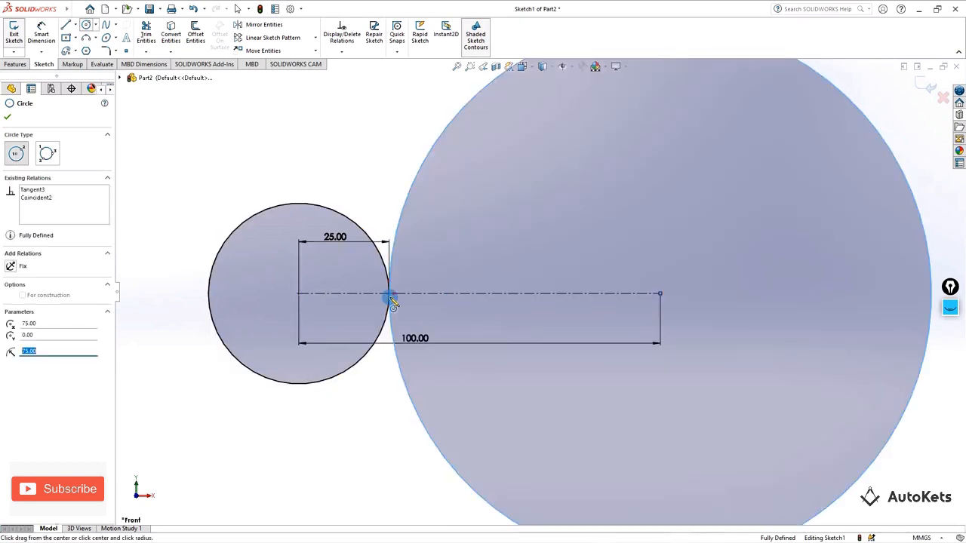
{"action": "key", "text": "f"}
{"action": "key", "text": "Escape"}
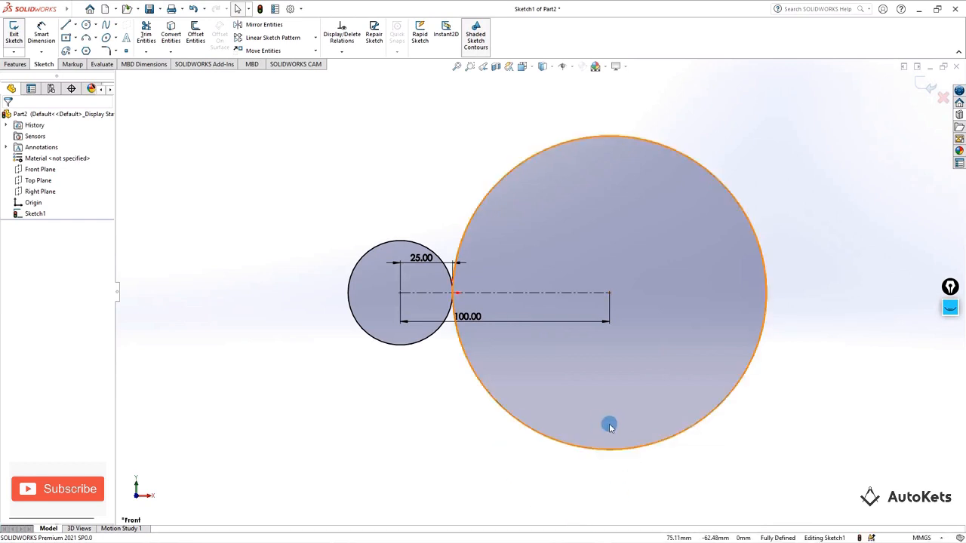
Annotate the large circle with a freehand diameter line and the calculation 75x2=150.
{"action": "left_click", "coordinate": [949, 308]}
{"action": "left_click", "coordinate": [950, 338]}
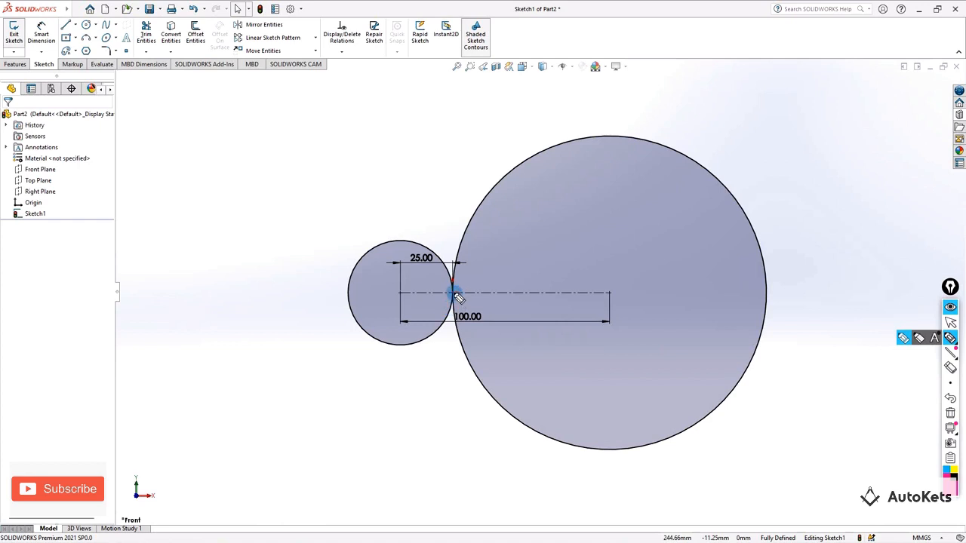
{"action": "left_click_drag", "start_coordinate": [453, 292], "coordinate": [774, 293]}
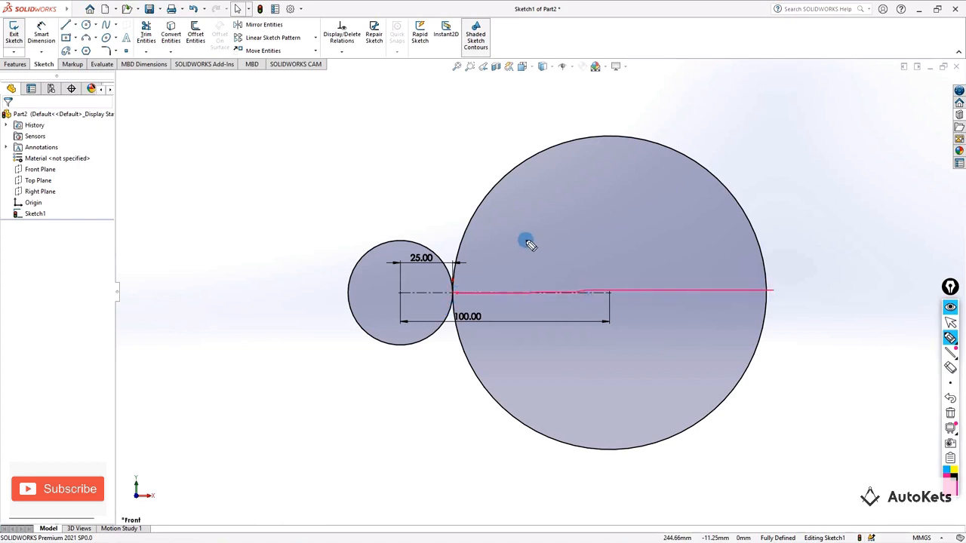
{"action": "left_click_drag", "start_coordinate": [542, 249], "coordinate": [557, 269]}
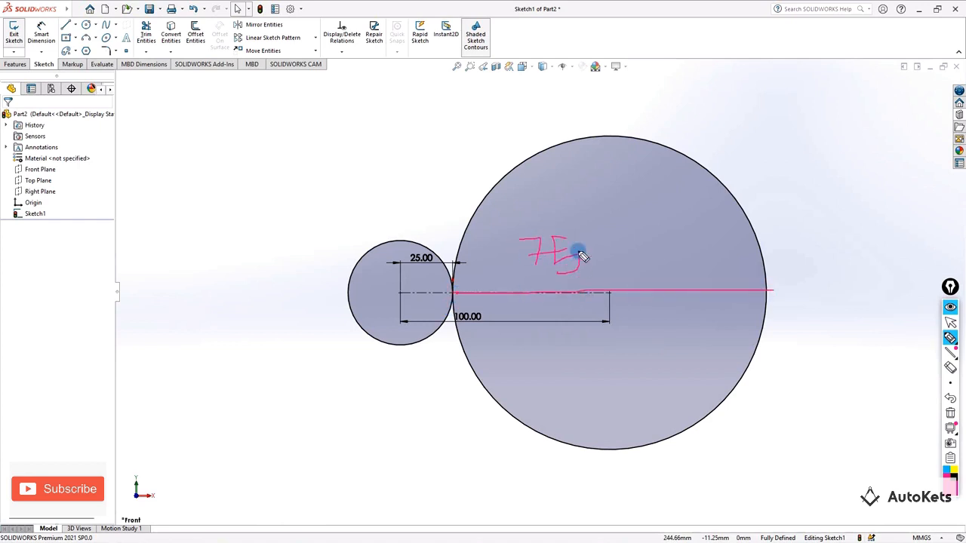
{"action": "left_click_drag", "start_coordinate": [605, 245], "coordinate": [624, 272]}
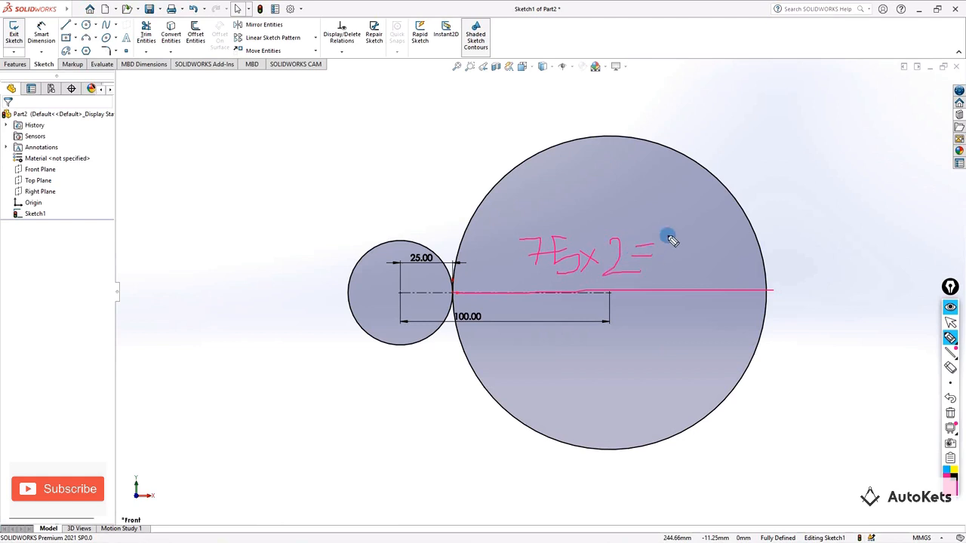
{"action": "mouse_move", "coordinate": [668, 239]}
{"action": "left_mouse_down"}
{"action": "mouse_move", "coordinate": [669, 267]}
{"action": "mouse_move", "coordinate": [708, 265]}
{"action": "left_mouse_up"}
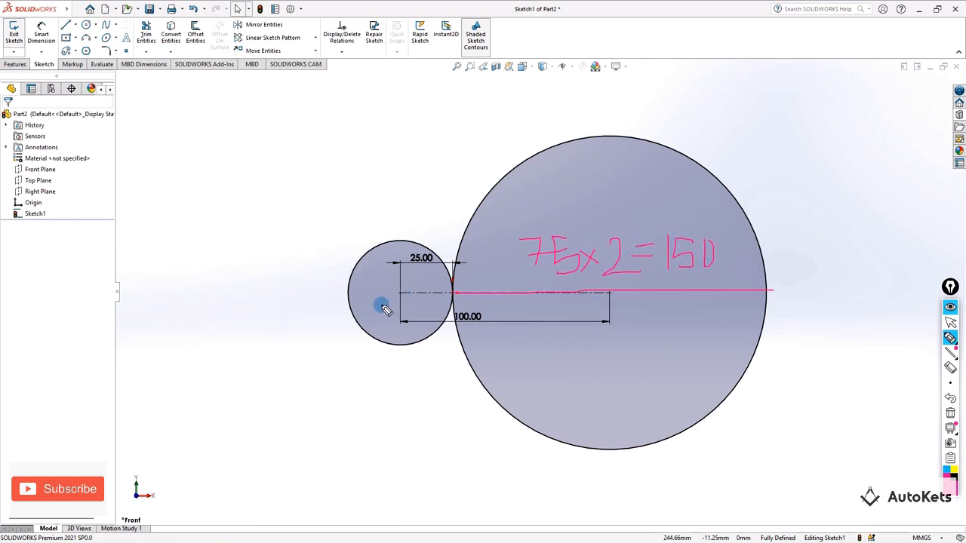
Annotate the small circle with a freehand diameter line, a leader and the value 50.
{"action": "left_click_drag", "start_coordinate": [348, 295], "coordinate": [444, 298]}
{"action": "left_click_drag", "start_coordinate": [383, 266], "coordinate": [369, 231]}
{"action": "mouse_move", "coordinate": [347, 186]}
{"action": "left_mouse_down"}
{"action": "mouse_move", "coordinate": [325, 186]}
{"action": "mouse_move", "coordinate": [321, 202]}
{"action": "mouse_move", "coordinate": [361, 184]}
{"action": "left_mouse_up"}
Write the module formula m = dp / T as a freehand annotation beside the small circle.
{"action": "mouse_move", "coordinate": [134, 147]}
{"action": "left_mouse_down"}
{"action": "mouse_move", "coordinate": [136, 123]}
{"action": "mouse_move", "coordinate": [173, 123]}
{"action": "mouse_move", "coordinate": [178, 145]}
{"action": "left_mouse_up"}
{"action": "left_click_drag", "start_coordinate": [189, 130], "coordinate": [225, 139]}
{"action": "mouse_move", "coordinate": [273, 119]}
{"action": "left_mouse_down"}
{"action": "mouse_move", "coordinate": [319, 130]}
{"action": "mouse_move", "coordinate": [307, 137]}
{"action": "left_mouse_up"}
{"action": "left_click_drag", "start_coordinate": [252, 149], "coordinate": [325, 150]}
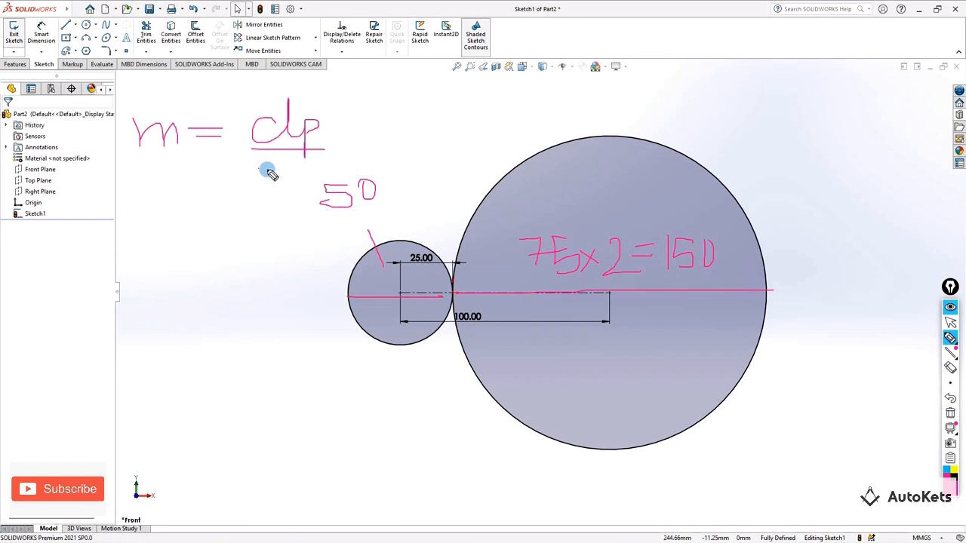
{"action": "left_click_drag", "start_coordinate": [258, 170], "coordinate": [307, 171]}
{"action": "left_click_drag", "start_coordinate": [284, 171], "coordinate": [284, 214]}
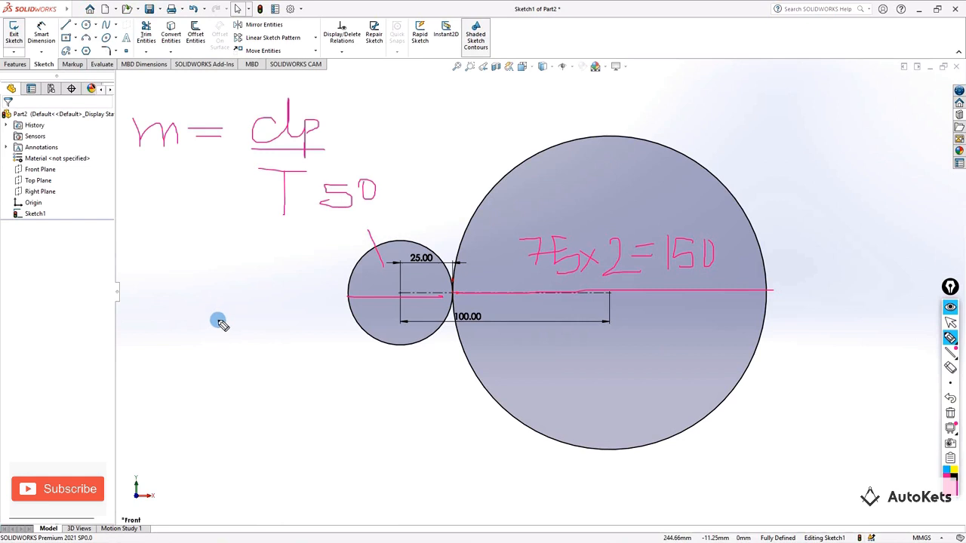
Write dp = 50 and 150, m = 2 for both gears, and T below the formula, and clear all annotations.
{"action": "mouse_move", "coordinate": [159, 294]}
{"action": "left_mouse_down"}
{"action": "mouse_move", "coordinate": [140, 327]}
{"action": "mouse_move", "coordinate": [193, 349]}
{"action": "left_mouse_up"}
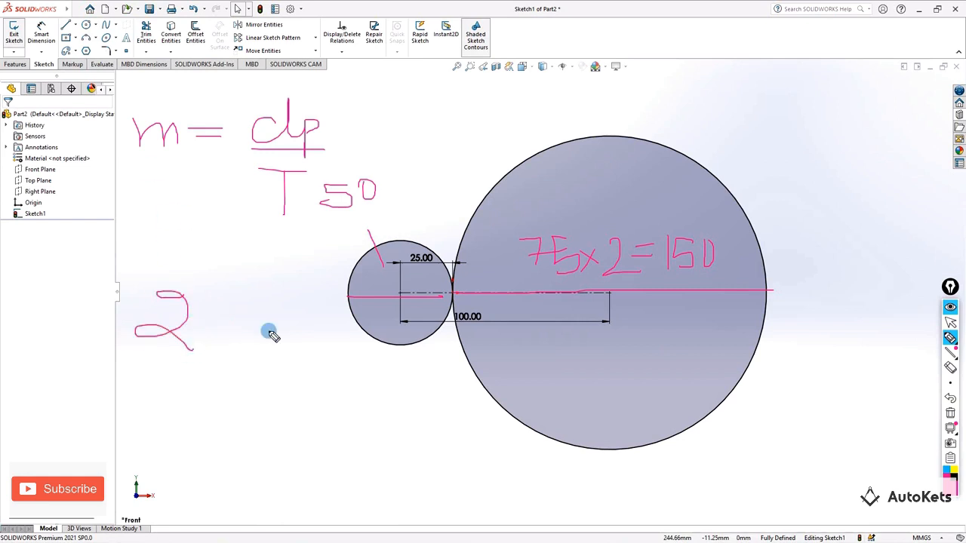
{"action": "left_click_drag", "start_coordinate": [257, 375], "coordinate": [249, 334]}
{"action": "mouse_move", "coordinate": [276, 376]}
{"action": "left_mouse_down"}
{"action": "mouse_move", "coordinate": [276, 425]}
{"action": "mouse_move", "coordinate": [302, 375]}
{"action": "mouse_move", "coordinate": [324, 372]}
{"action": "left_mouse_up"}
{"action": "mouse_move", "coordinate": [307, 390]}
{"action": "left_mouse_down"}
{"action": "mouse_move", "coordinate": [329, 386]}
{"action": "mouse_move", "coordinate": [339, 367]}
{"action": "mouse_move", "coordinate": [357, 398]}
{"action": "mouse_move", "coordinate": [384, 370]}
{"action": "left_mouse_up"}
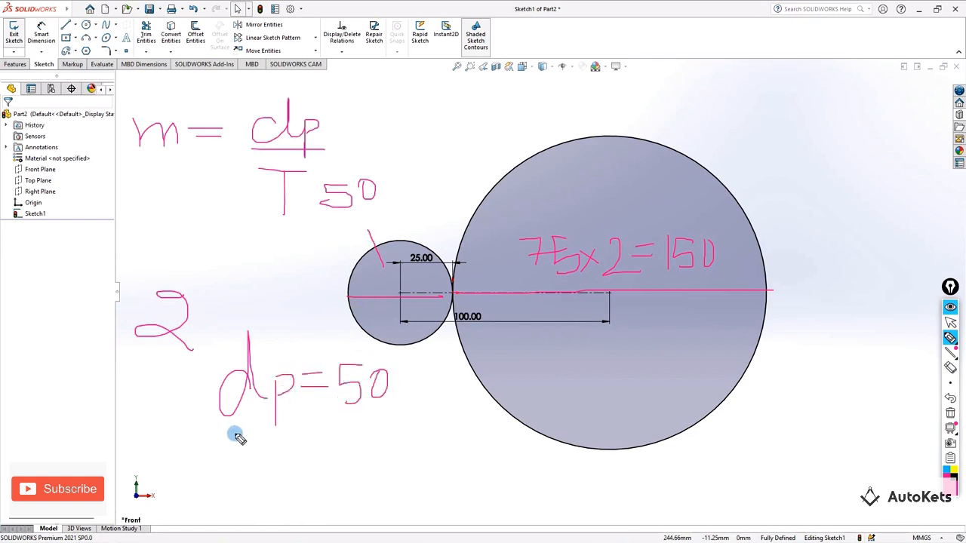
{"action": "mouse_move", "coordinate": [236, 437]}
{"action": "left_mouse_down"}
{"action": "mouse_move", "coordinate": [259, 433]}
{"action": "mouse_move", "coordinate": [276, 455]}
{"action": "mouse_move", "coordinate": [306, 433]}
{"action": "mouse_move", "coordinate": [375, 457]}
{"action": "left_mouse_up"}
{"action": "mouse_move", "coordinate": [424, 376]}
{"action": "left_mouse_down"}
{"action": "mouse_move", "coordinate": [445, 375]}
{"action": "mouse_move", "coordinate": [457, 403]}
{"action": "left_mouse_up"}
{"action": "mouse_move", "coordinate": [483, 366]}
{"action": "left_mouse_down"}
{"action": "mouse_move", "coordinate": [465, 400]}
{"action": "mouse_move", "coordinate": [503, 380]}
{"action": "left_mouse_up"}
{"action": "mouse_move", "coordinate": [417, 444]}
{"action": "left_mouse_down"}
{"action": "mouse_move", "coordinate": [453, 441]}
{"action": "mouse_move", "coordinate": [446, 453]}
{"action": "mouse_move", "coordinate": [501, 466]}
{"action": "left_mouse_up"}
{"action": "mouse_move", "coordinate": [225, 477]}
{"action": "left_mouse_down"}
{"action": "mouse_move", "coordinate": [271, 477]}
{"action": "mouse_move", "coordinate": [245, 518]}
{"action": "left_mouse_up"}
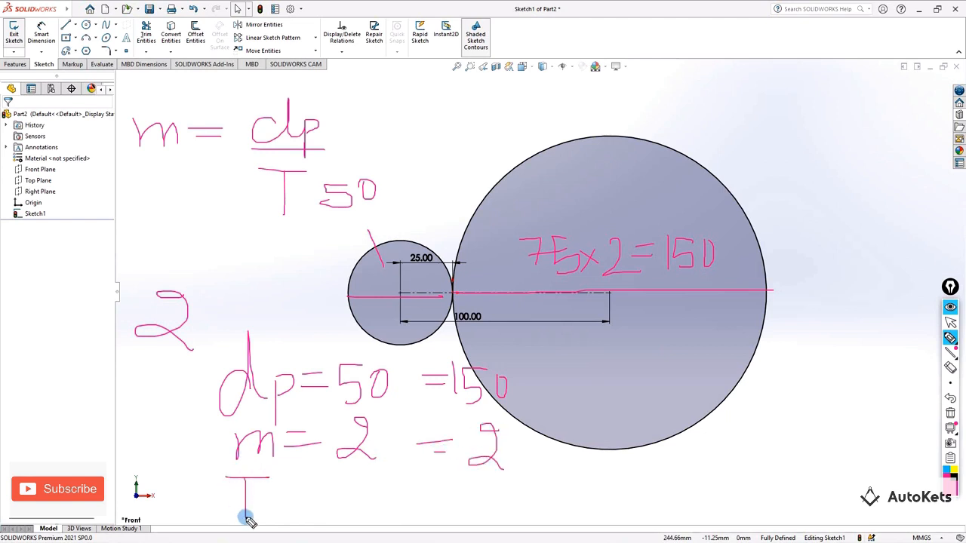
{"action": "left_click", "coordinate": [950, 412]}
{"action": "left_click", "coordinate": [950, 314]}
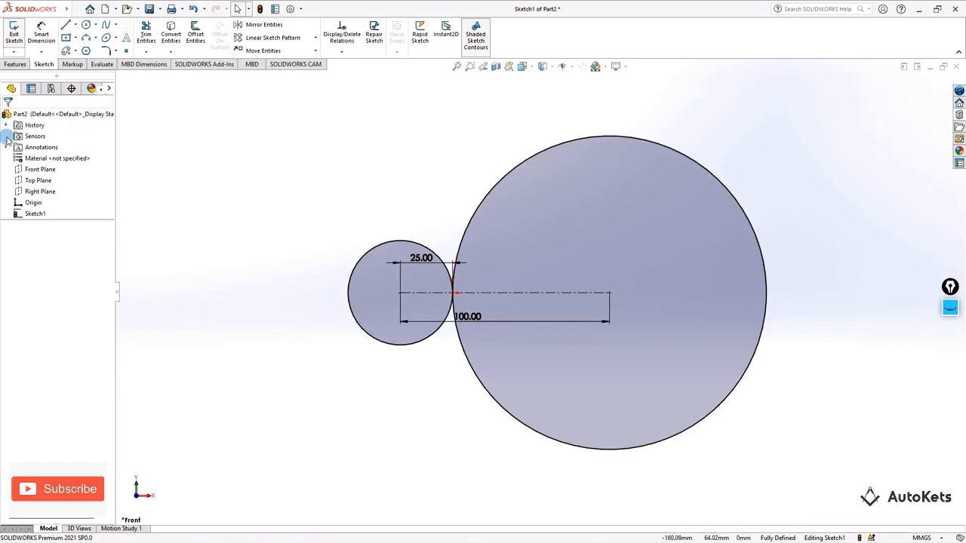
Exit the sketch and save the part as With Different Gear Ratio in the Gear folder.
{"action": "left_click", "coordinate": [11, 42]}
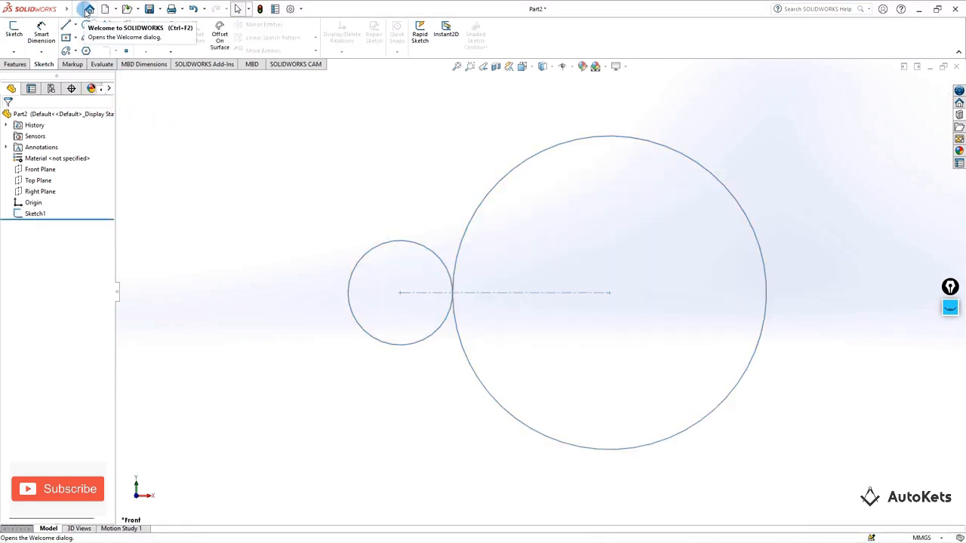
{"action": "left_click", "coordinate": [77, 9]}
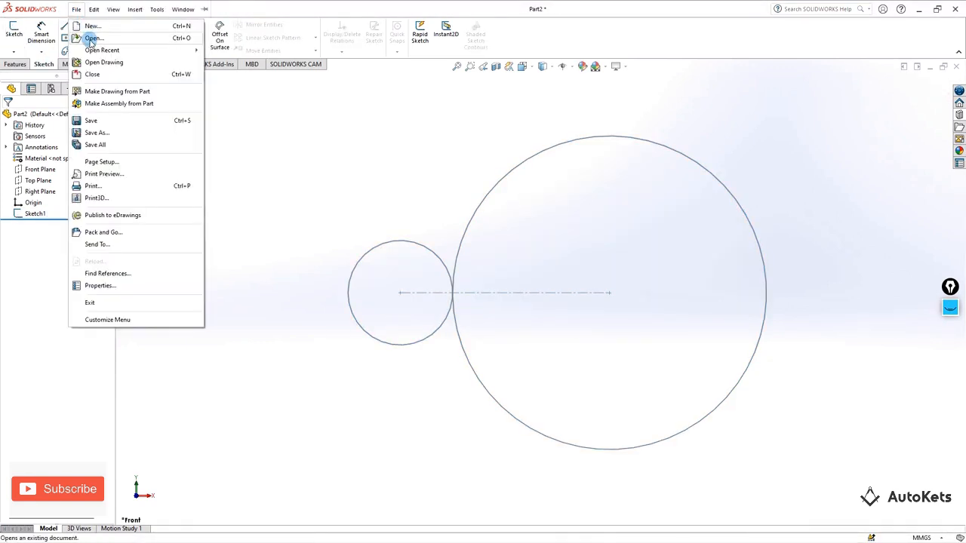
{"action": "left_click", "coordinate": [96, 134]}
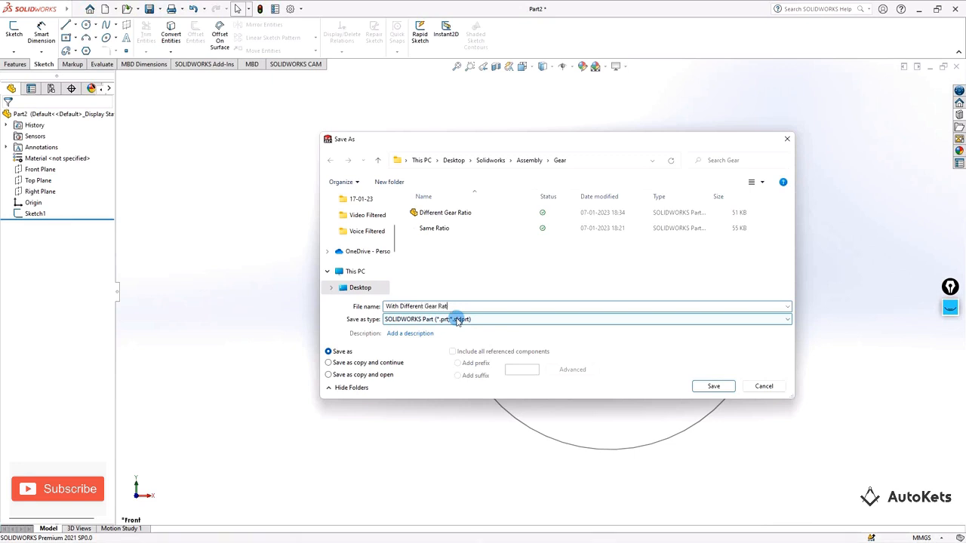
{"action": "left_click", "coordinate": [713, 386]}
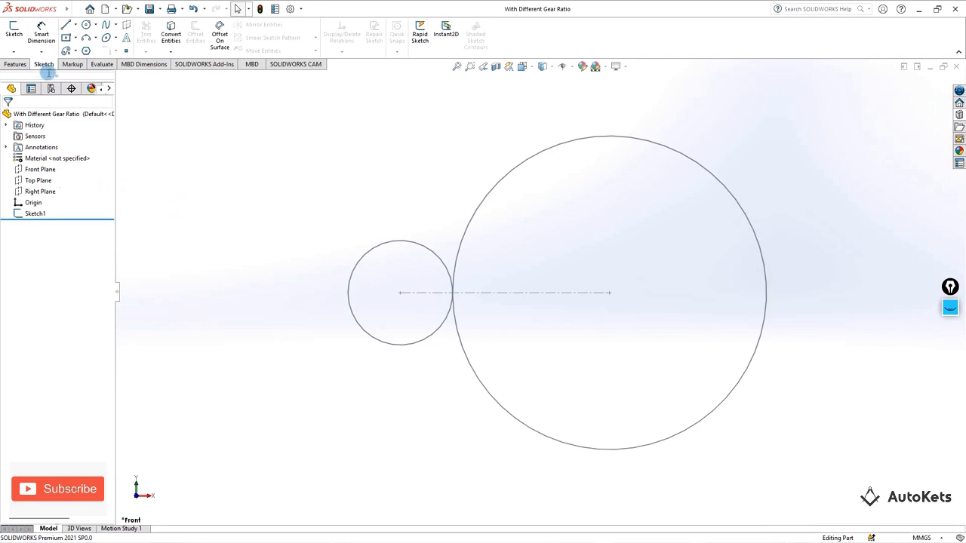
Create a new assembly document.
{"action": "left_click", "coordinate": [70, 8]}
{"action": "left_click", "coordinate": [92, 26]}
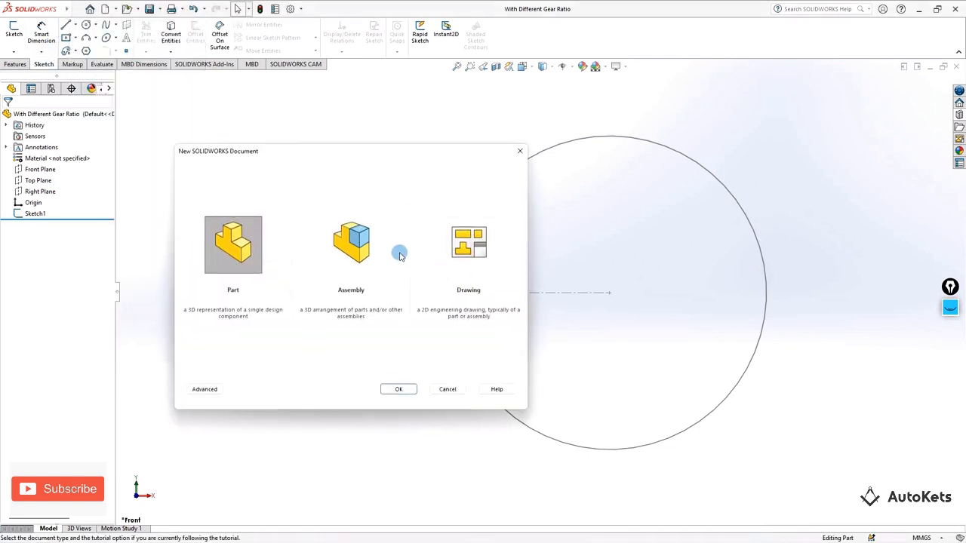
{"action": "left_click", "coordinate": [351, 244]}
{"action": "left_click", "coordinate": [414, 392]}
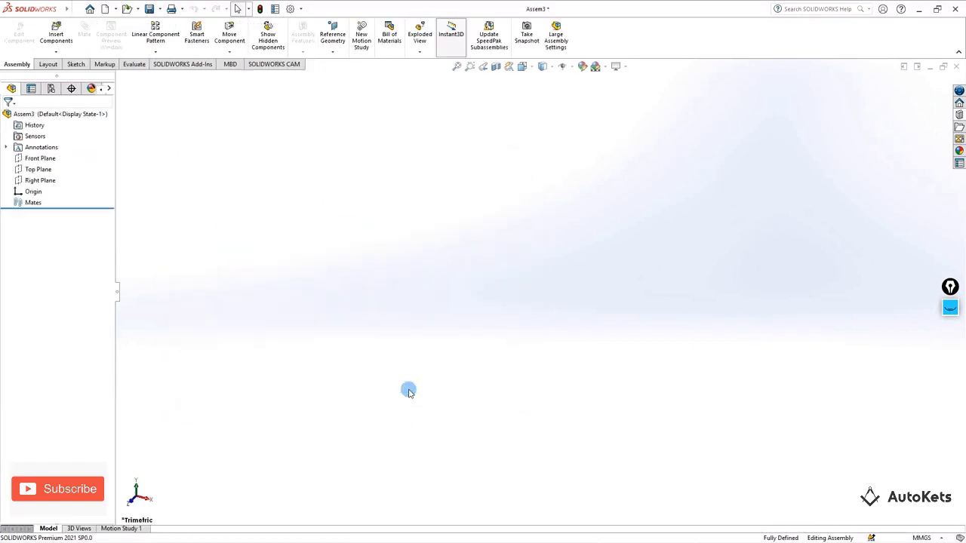
Insert the open part With Different Gear Ratio into the assembly as its first component.
{"action": "left_click", "coordinate": [28, 249]}
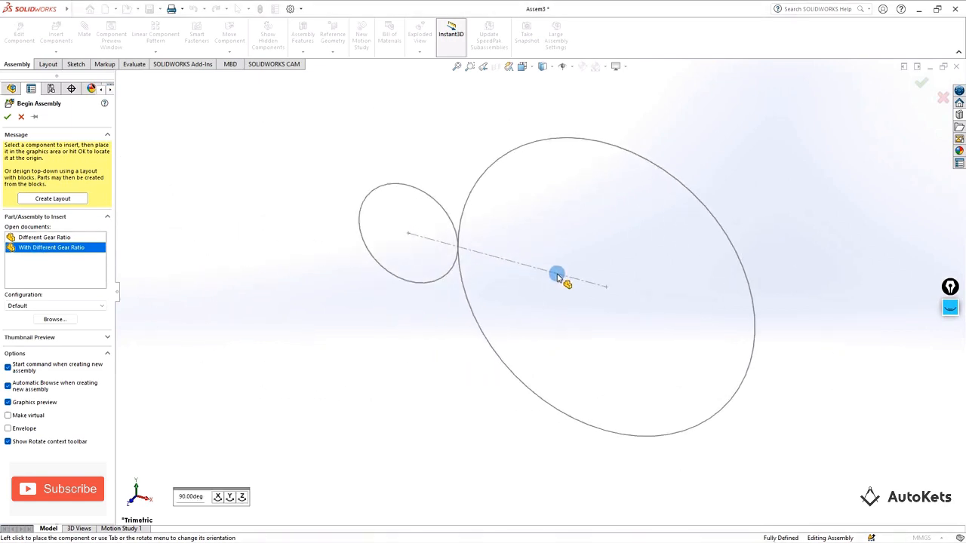
{"action": "left_click", "coordinate": [557, 278]}
{"action": "middle_click_drag", "start_coordinate": [388, 286], "coordinate": [400, 302]}
{"action": "middle_click_drag", "start_coordinate": [463, 320], "coordinate": [448, 337]}
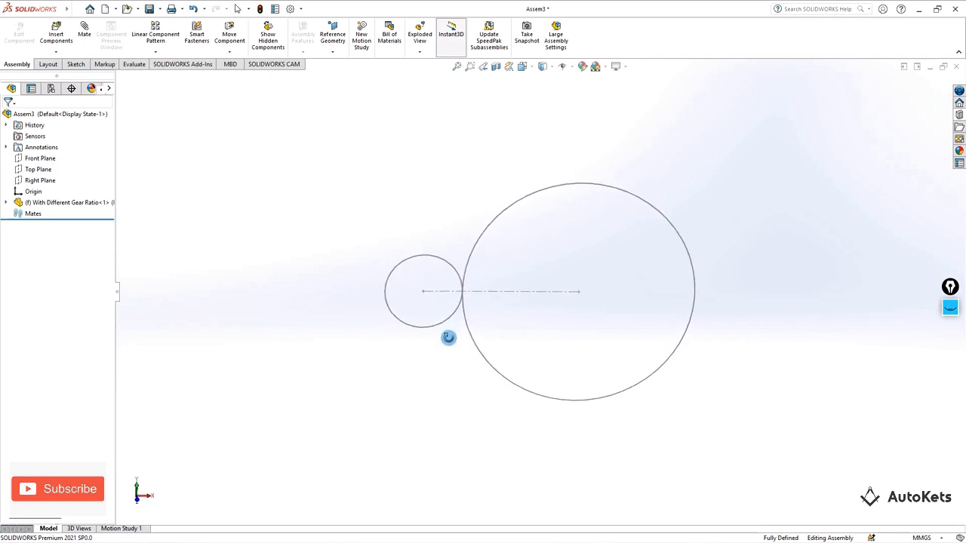
Add an ISO Toolbox Spur Gear from Power Transmission Gears near the small circle and set its module to 2.
{"action": "left_click", "coordinate": [959, 114]}
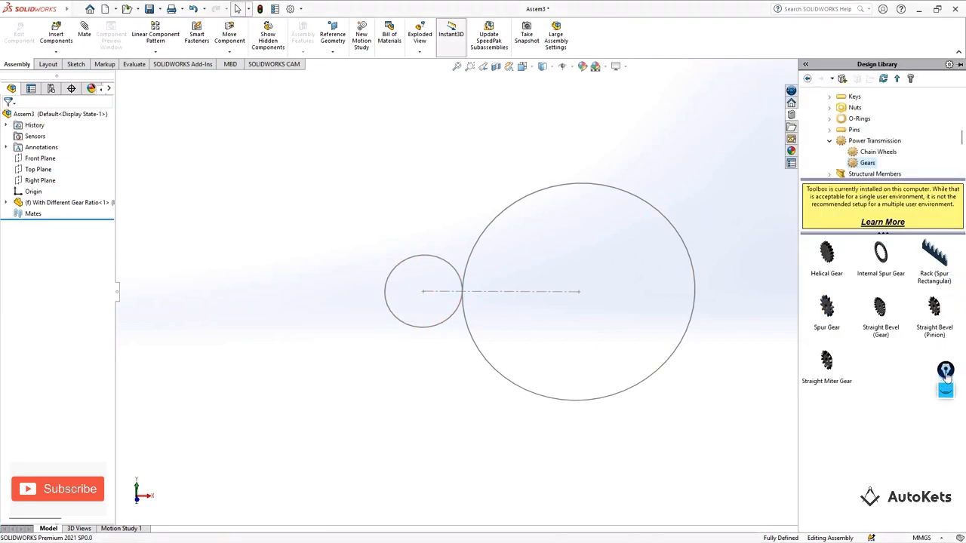
{"action": "left_click_drag", "start_coordinate": [826, 328], "coordinate": [394, 232]}
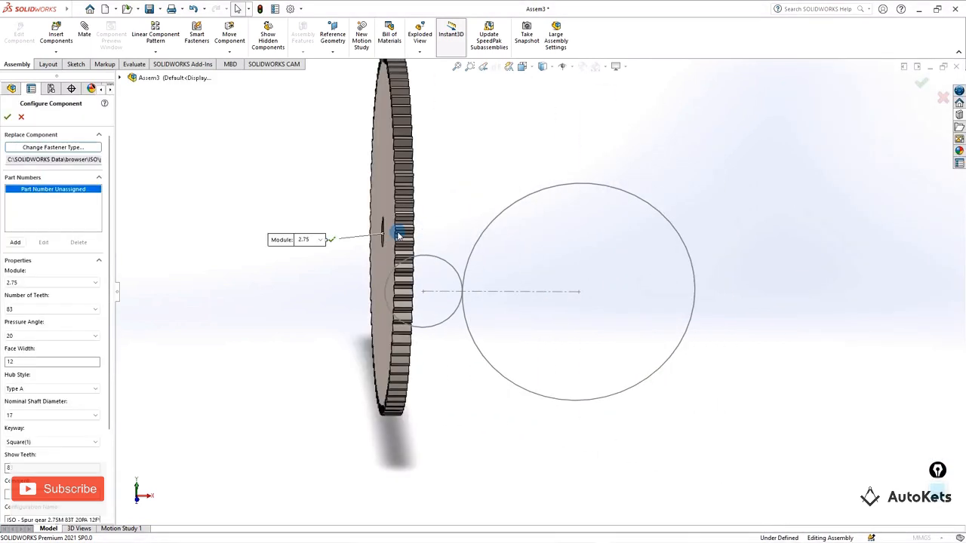
{"action": "left_click", "coordinate": [33, 283]}
{"action": "left_click", "coordinate": [27, 292]}
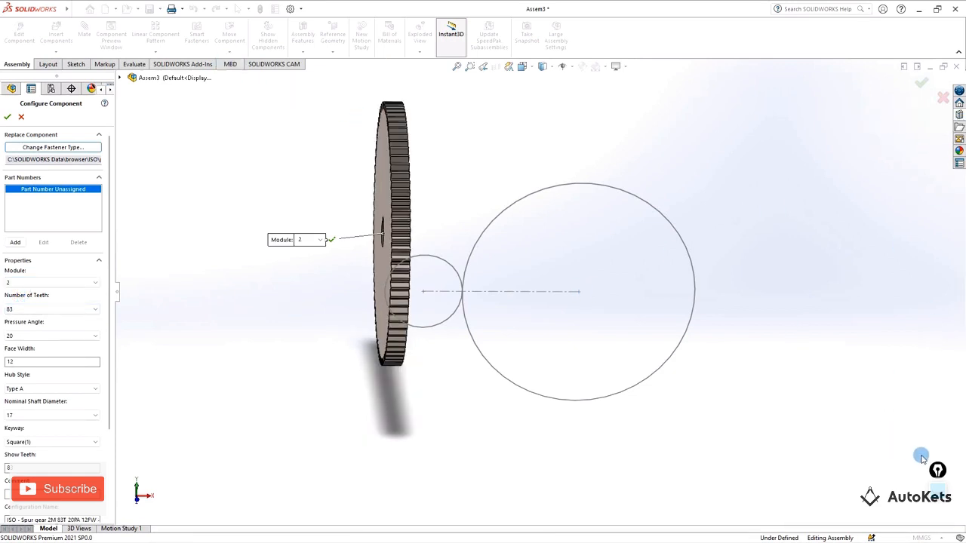
Write the module formula m = dp/T with 2 = 50/T as an on-screen pen annotation above the circles.
{"action": "mouse_move", "coordinate": [554, 129]}
{"action": "left_mouse_down"}
{"action": "mouse_move", "coordinate": [556, 113]}
{"action": "mouse_move", "coordinate": [590, 129]}
{"action": "mouse_move", "coordinate": [636, 101]}
{"action": "mouse_move", "coordinate": [684, 96]}
{"action": "left_mouse_up"}
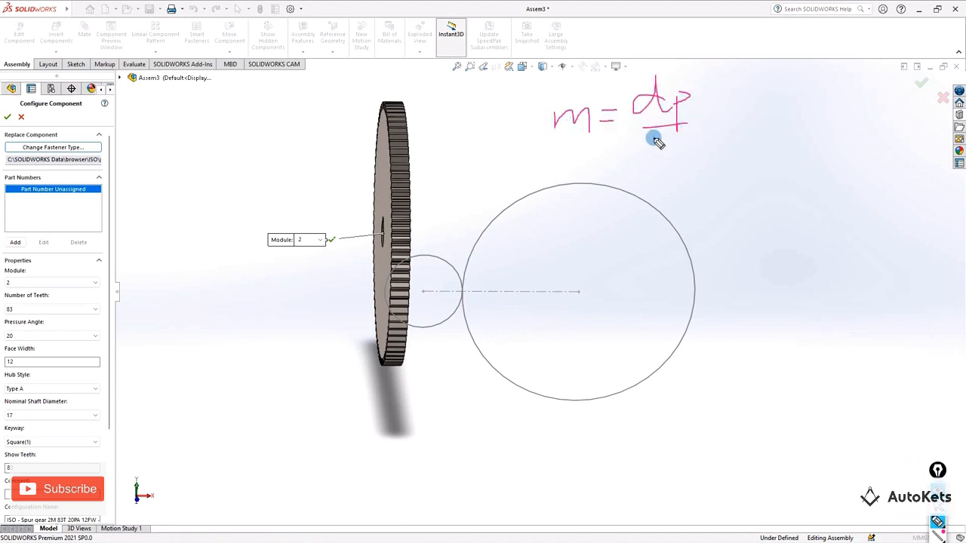
{"action": "left_click_drag", "start_coordinate": [644, 138], "coordinate": [683, 136]}
{"action": "left_click_drag", "start_coordinate": [668, 139], "coordinate": [668, 173]}
{"action": "left_click_drag", "start_coordinate": [700, 126], "coordinate": [778, 138]}
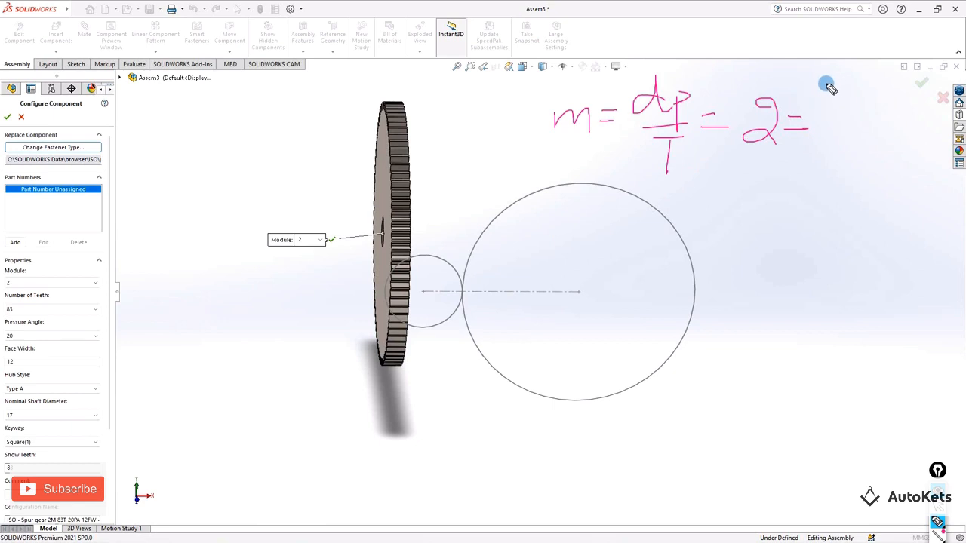
{"action": "mouse_move", "coordinate": [823, 85]}
{"action": "left_mouse_down"}
{"action": "mouse_move", "coordinate": [868, 130]}
{"action": "mouse_move", "coordinate": [853, 188]}
{"action": "left_mouse_up"}
Work out the small gear's teeth in ink as T = 50/2 = 25, mark the module value, and hide the annotations.
{"action": "mouse_move", "coordinate": [749, 222]}
{"action": "left_mouse_down"}
{"action": "mouse_move", "coordinate": [747, 263]}
{"action": "mouse_move", "coordinate": [790, 235]}
{"action": "left_mouse_up"}
{"action": "left_click_drag", "start_coordinate": [775, 246], "coordinate": [792, 247]}
{"action": "left_click_drag", "start_coordinate": [830, 217], "coordinate": [827, 246]}
{"action": "mouse_move", "coordinate": [861, 217]}
{"action": "left_mouse_down"}
{"action": "mouse_move", "coordinate": [854, 242]}
{"action": "mouse_move", "coordinate": [861, 218]}
{"action": "left_mouse_up"}
{"action": "mouse_move", "coordinate": [820, 258]}
{"action": "left_mouse_down"}
{"action": "mouse_move", "coordinate": [883, 258]}
{"action": "mouse_move", "coordinate": [859, 306]}
{"action": "left_mouse_up"}
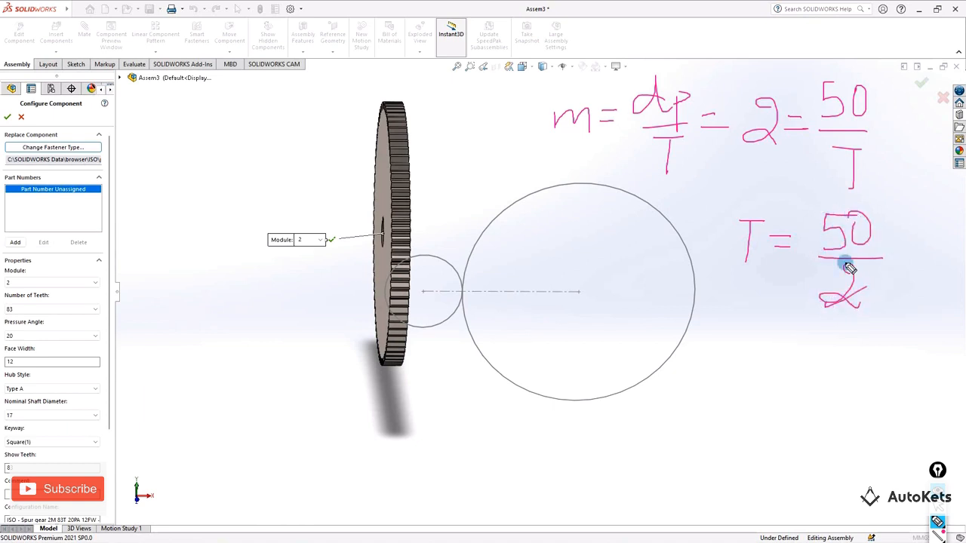
{"action": "mouse_move", "coordinate": [834, 241]}
{"action": "left_mouse_down"}
{"action": "mouse_move", "coordinate": [871, 214]}
{"action": "mouse_move", "coordinate": [879, 246]}
{"action": "mouse_move", "coordinate": [902, 245]}
{"action": "left_mouse_up"}
{"action": "left_click_drag", "start_coordinate": [927, 213], "coordinate": [907, 246]}
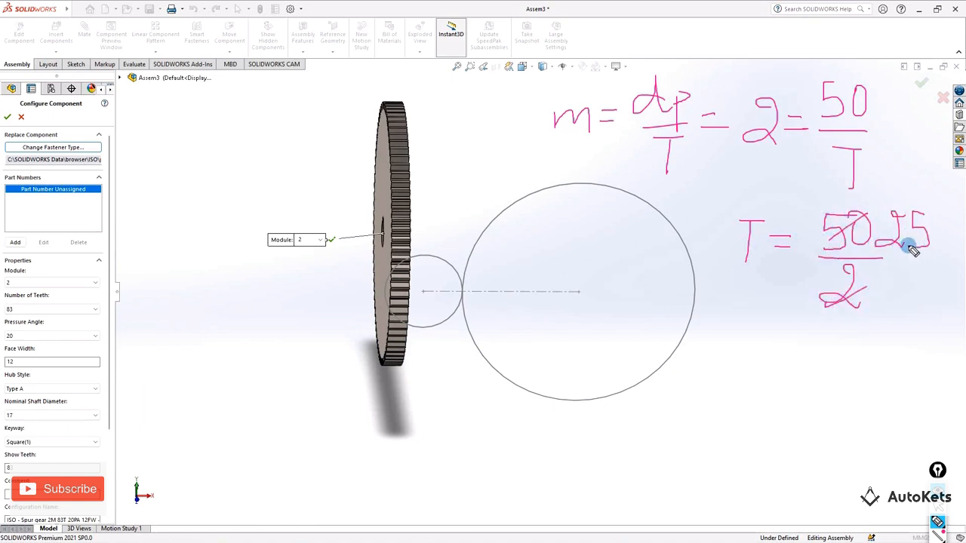
{"action": "left_click_drag", "start_coordinate": [35, 286], "coordinate": [99, 261]}
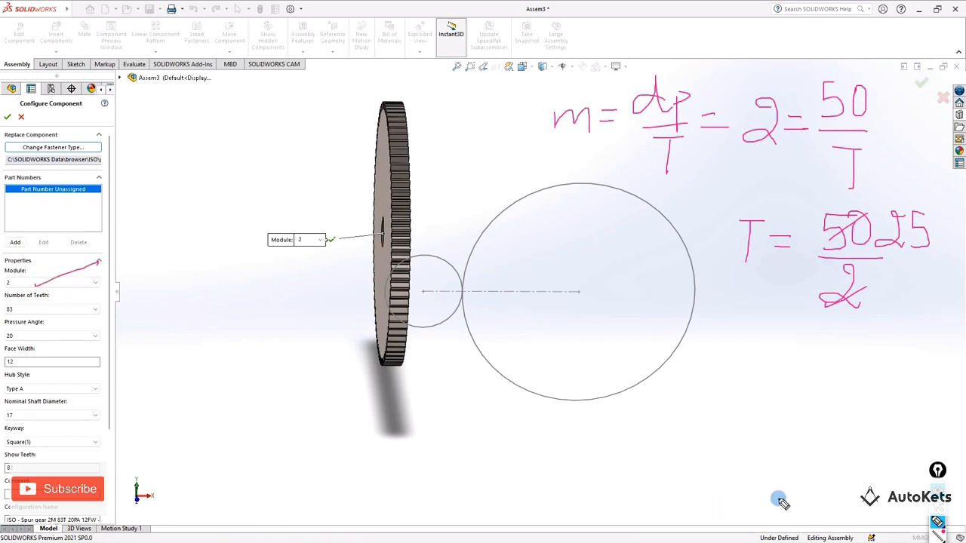
{"action": "left_click", "coordinate": [938, 493]}
{"action": "left_click_drag", "start_coordinate": [937, 470], "coordinate": [921, 314]}
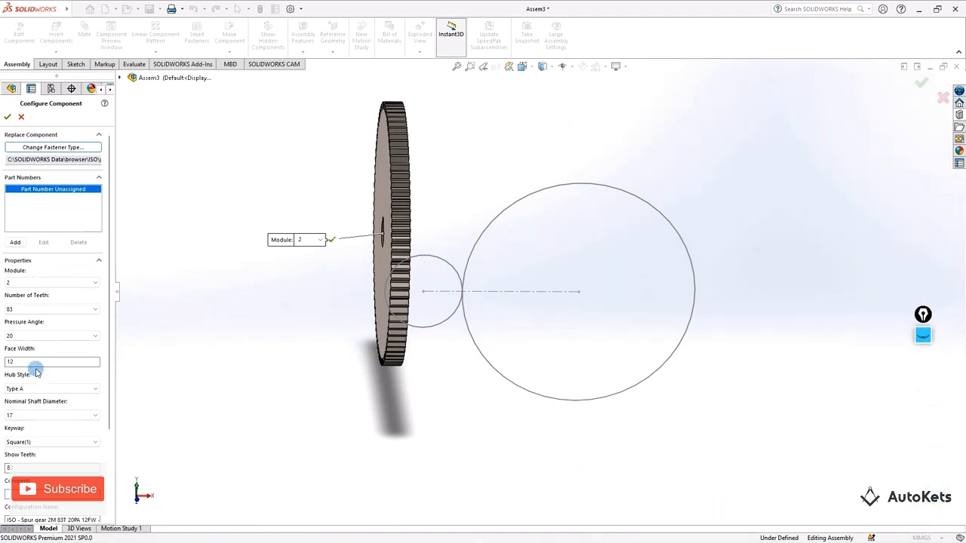
Set the first spur gear's number of teeth to 25 and finish inserting it without placing further copies.
{"action": "left_click", "coordinate": [26, 309]}
{"action": "scroll", "coordinate": [17, 324], "scroll_direction": "up", "scroll_amount": 5}
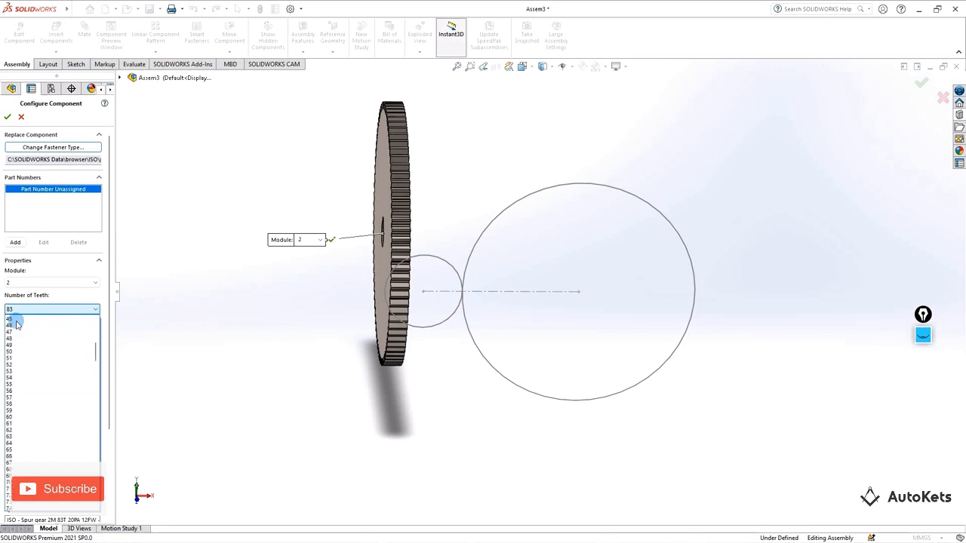
{"action": "scroll", "coordinate": [17, 325], "scroll_direction": "up", "scroll_amount": 8}
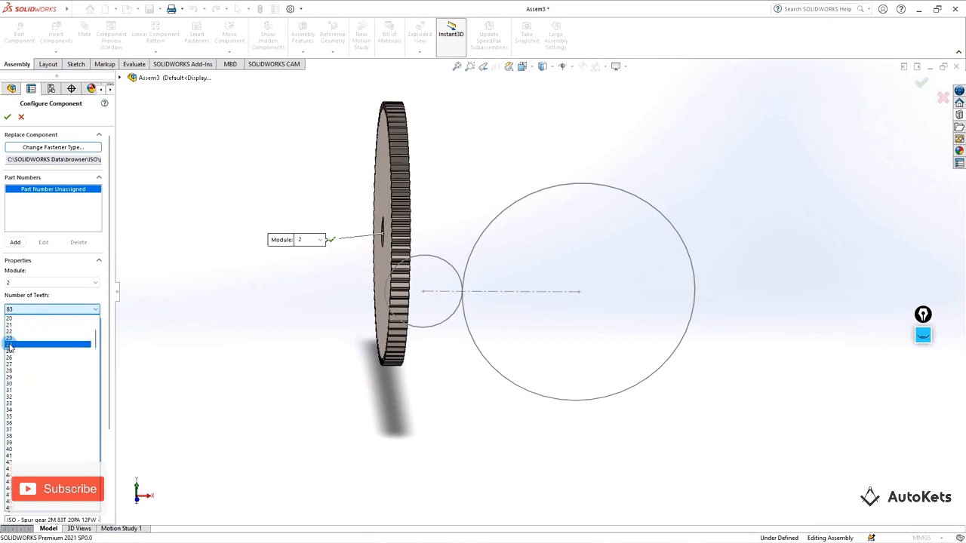
{"action": "left_click", "coordinate": [9, 348]}
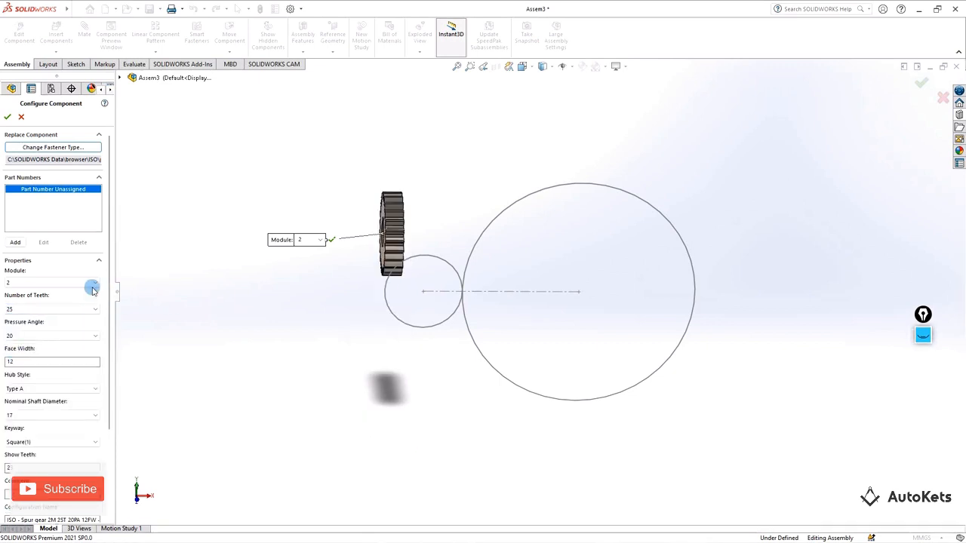
{"action": "middle_click_drag", "start_coordinate": [380, 297], "coordinate": [448, 230]}
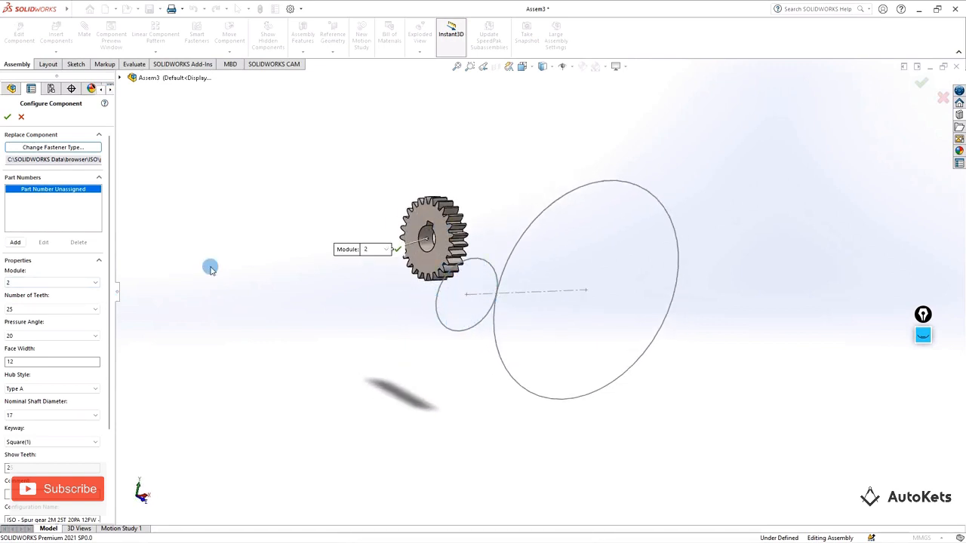
{"action": "left_click", "coordinate": [7, 119]}
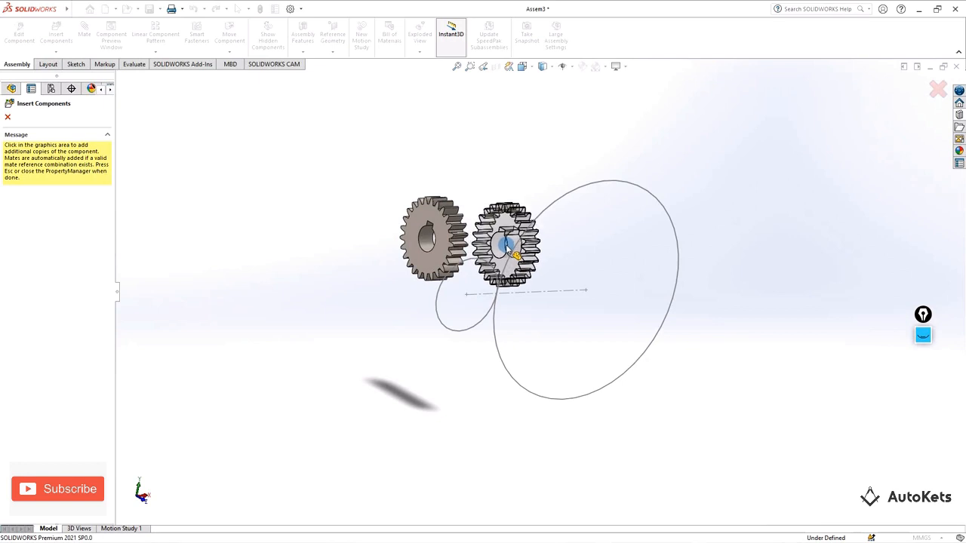
{"action": "key", "text": "Escape"}
Add a second ISO Toolbox Spur Gear beside the large circle.
{"action": "key", "text": "ctrl+1"}
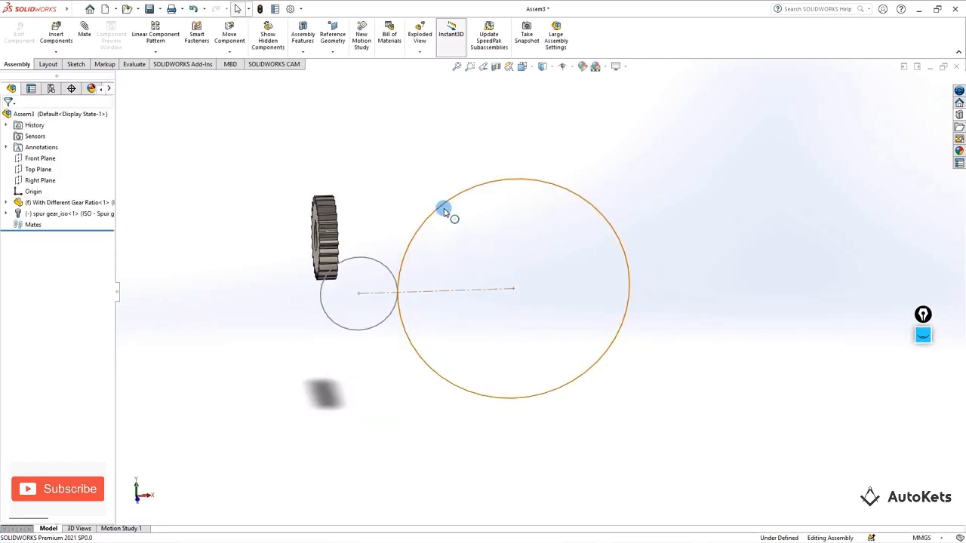
{"action": "left_click", "coordinate": [960, 126]}
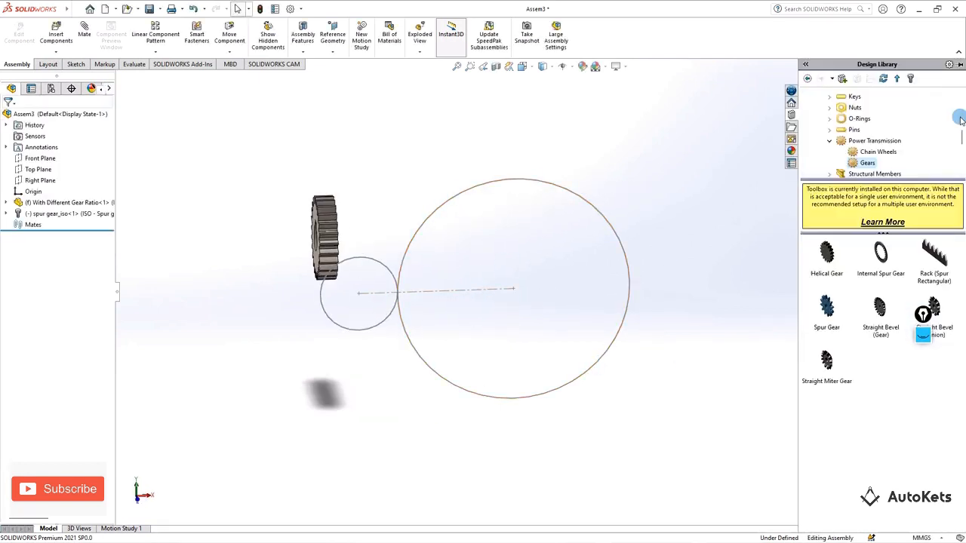
{"action": "left_click_drag", "start_coordinate": [833, 312], "coordinate": [672, 240]}
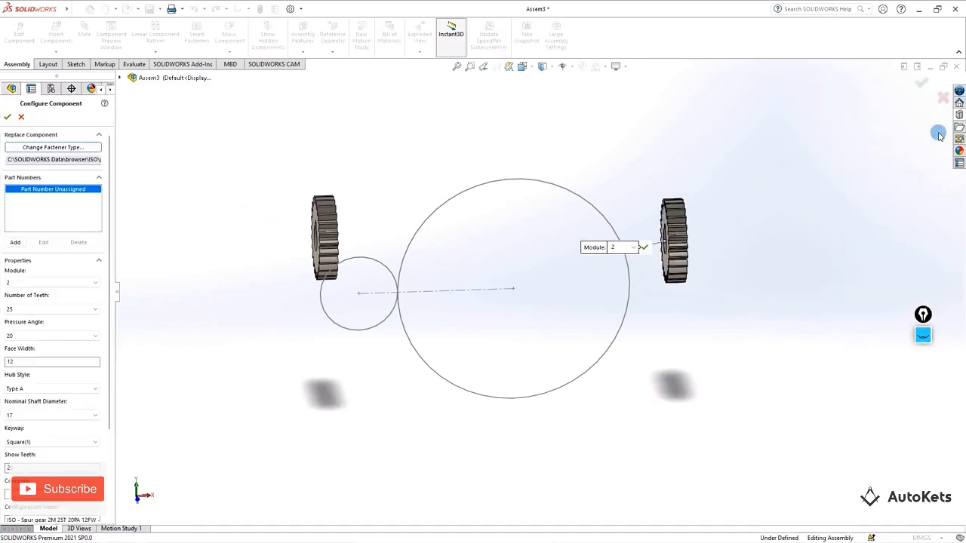
Write the large gear's tooth calculation T = 150/2 = 75 in ink below the earlier formula, and hide the annotations.
{"action": "left_click", "coordinate": [923, 337]}
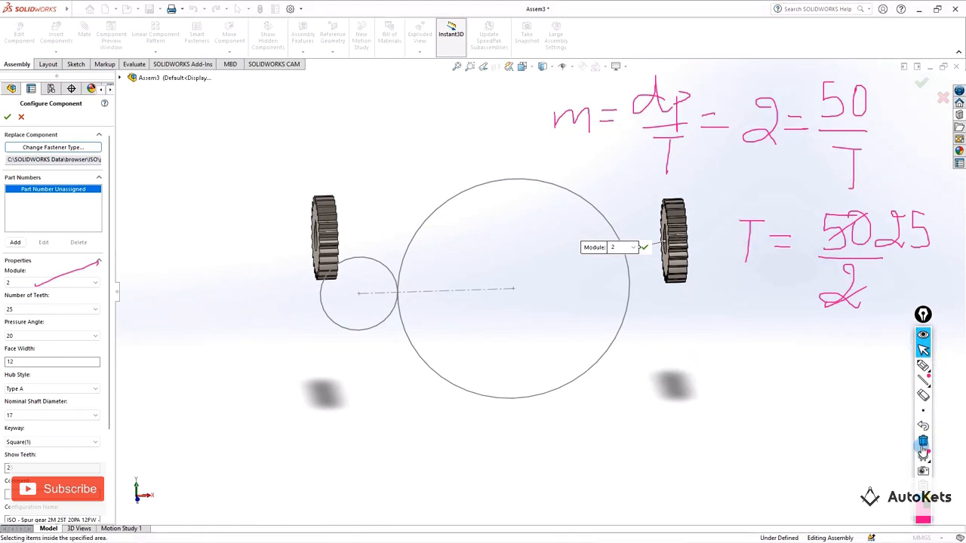
{"action": "left_click", "coordinate": [924, 366]}
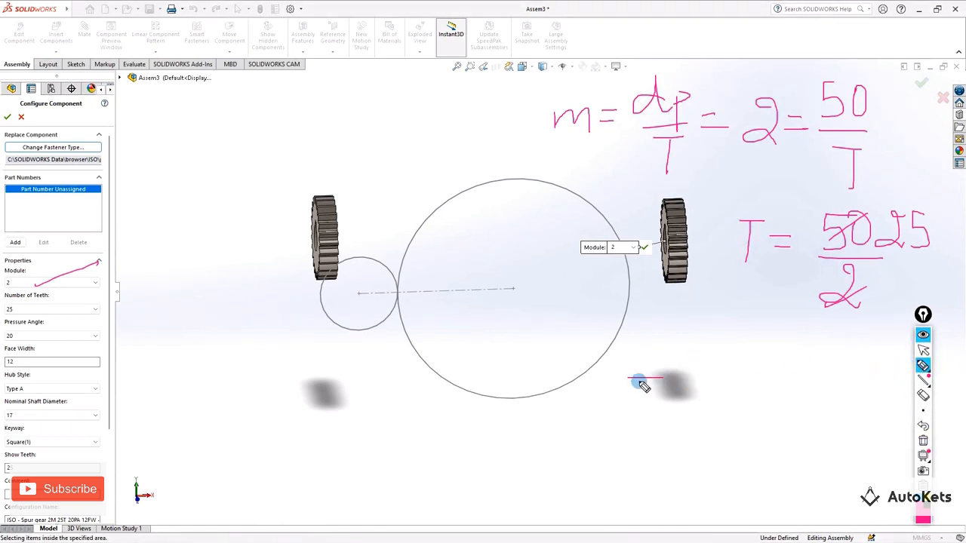
{"action": "left_click_drag", "start_coordinate": [642, 380], "coordinate": [649, 427]}
{"action": "mouse_move", "coordinate": [662, 394]}
{"action": "left_mouse_down"}
{"action": "mouse_move", "coordinate": [714, 391]}
{"action": "mouse_move", "coordinate": [710, 404]}
{"action": "left_mouse_up"}
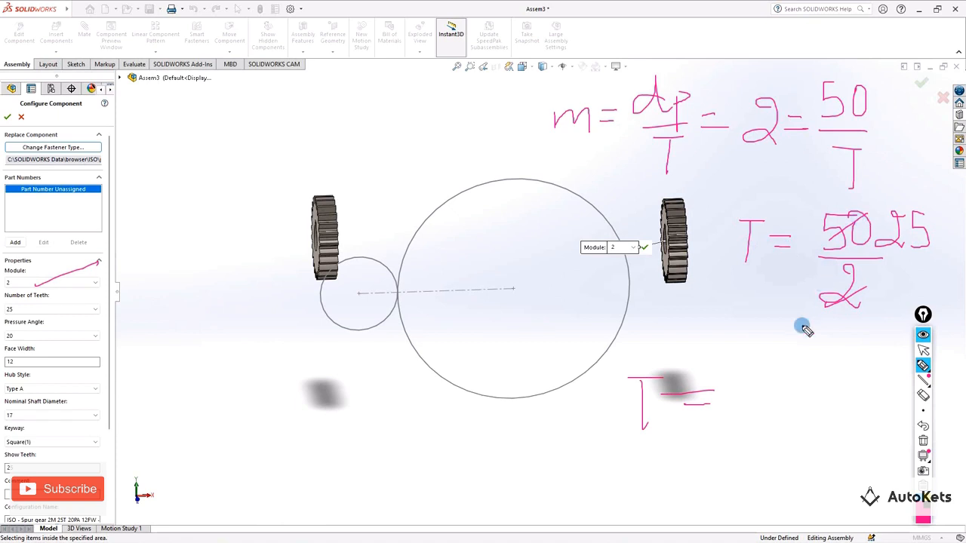
{"action": "mouse_move", "coordinate": [754, 363]}
{"action": "left_mouse_down"}
{"action": "mouse_move", "coordinate": [753, 400]}
{"action": "mouse_move", "coordinate": [791, 399]}
{"action": "left_mouse_up"}
{"action": "mouse_move", "coordinate": [820, 363]}
{"action": "left_mouse_down"}
{"action": "mouse_move", "coordinate": [820, 393]}
{"action": "mouse_move", "coordinate": [821, 365]}
{"action": "left_mouse_up"}
{"action": "mouse_move", "coordinate": [737, 414]}
{"action": "left_mouse_down"}
{"action": "mouse_move", "coordinate": [830, 414]}
{"action": "mouse_move", "coordinate": [768, 460]}
{"action": "mouse_move", "coordinate": [816, 436]}
{"action": "left_mouse_up"}
{"action": "left_click_drag", "start_coordinate": [797, 382], "coordinate": [758, 403]}
{"action": "left_click_drag", "start_coordinate": [867, 390], "coordinate": [881, 410]}
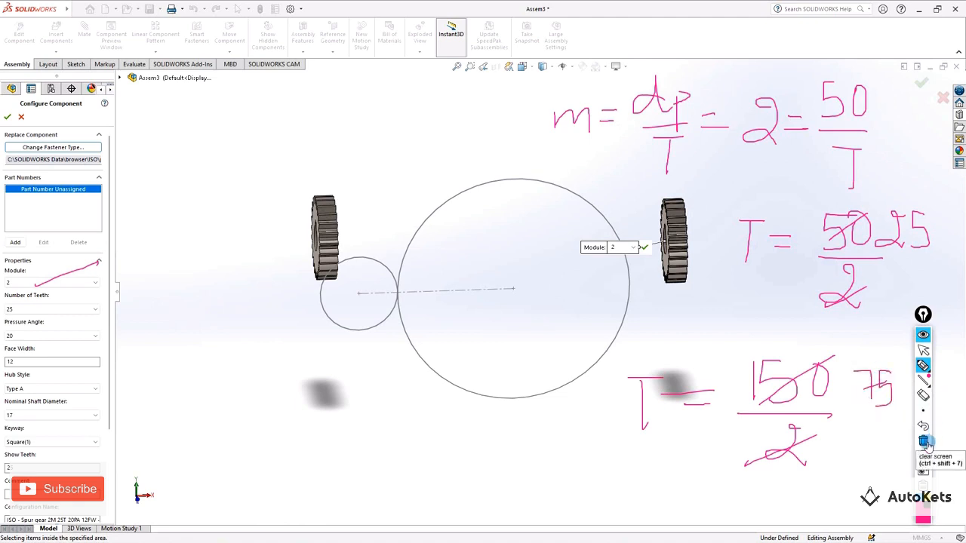
{"action": "left_click", "coordinate": [923, 335]}
Set the second spur gear's number of teeth to 75 and finish inserting it without placing further copies.
{"action": "left_click", "coordinate": [45, 309]}
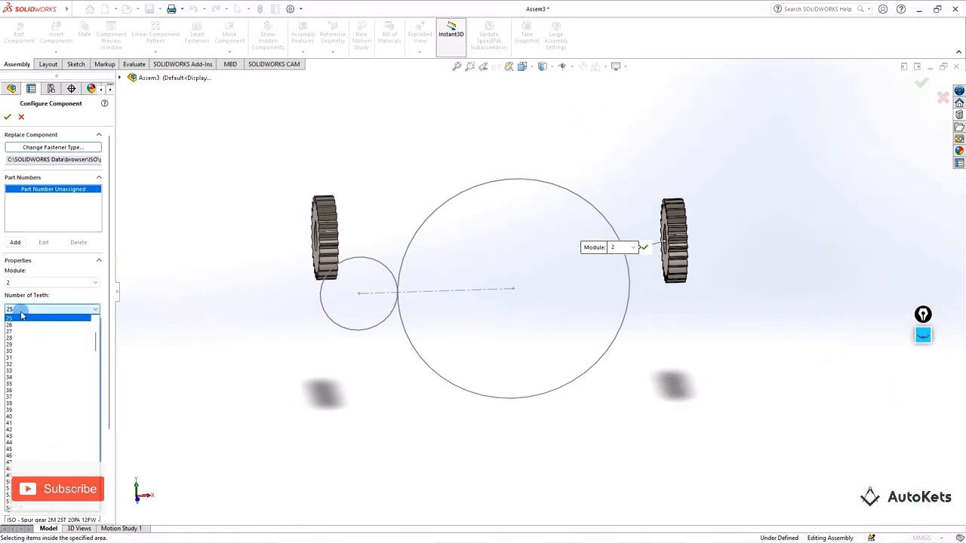
{"action": "scroll", "coordinate": [22, 474], "scroll_direction": "down", "scroll_amount": 6}
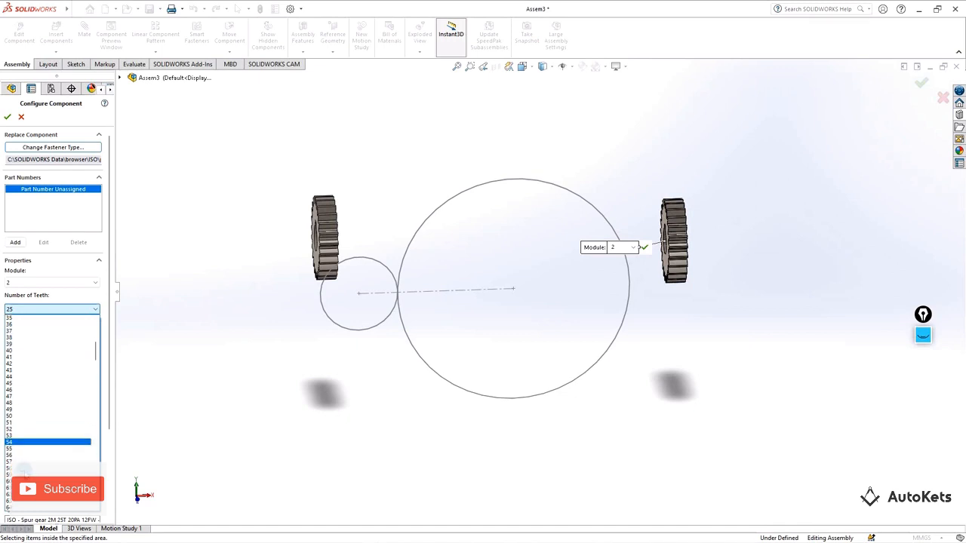
{"action": "scroll", "coordinate": [23, 498], "scroll_direction": "down", "scroll_amount": 2}
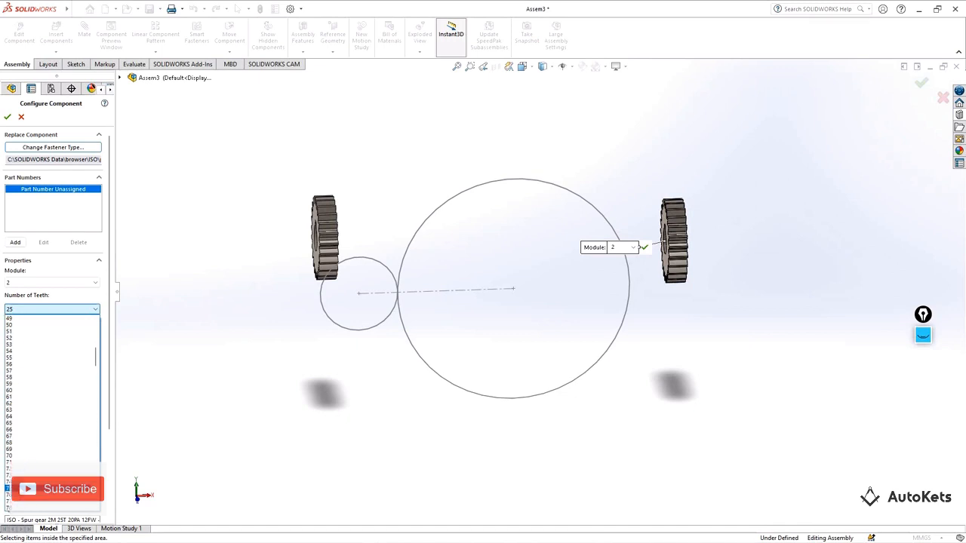
{"action": "left_click", "coordinate": [19, 488]}
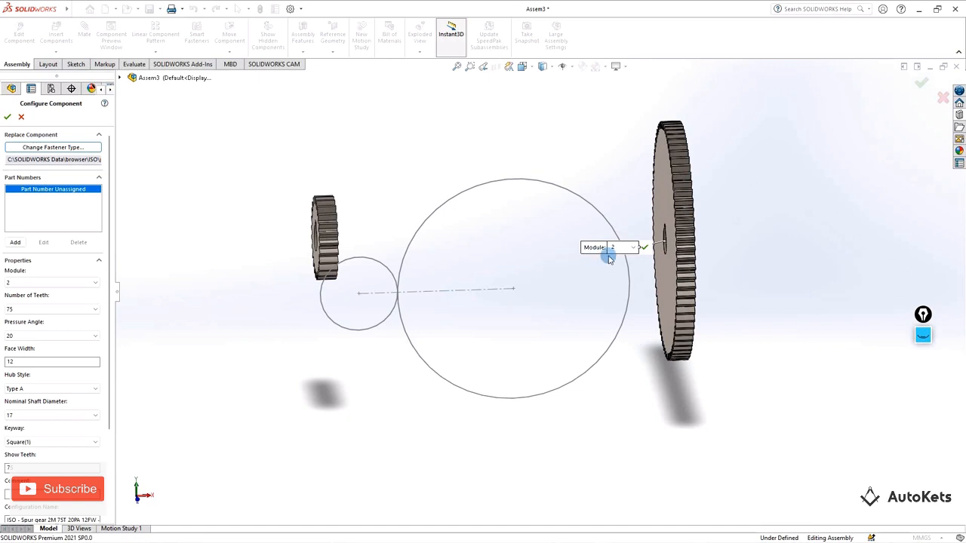
{"action": "middle_click_drag", "start_coordinate": [609, 258], "coordinate": [642, 250]}
{"action": "left_click", "coordinate": [5, 118]}
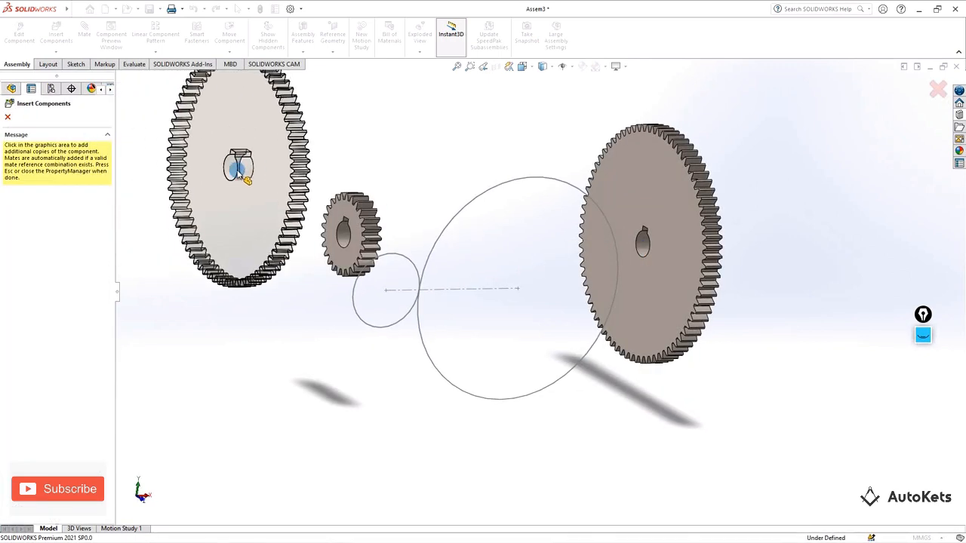
{"action": "key", "text": "Escape"}
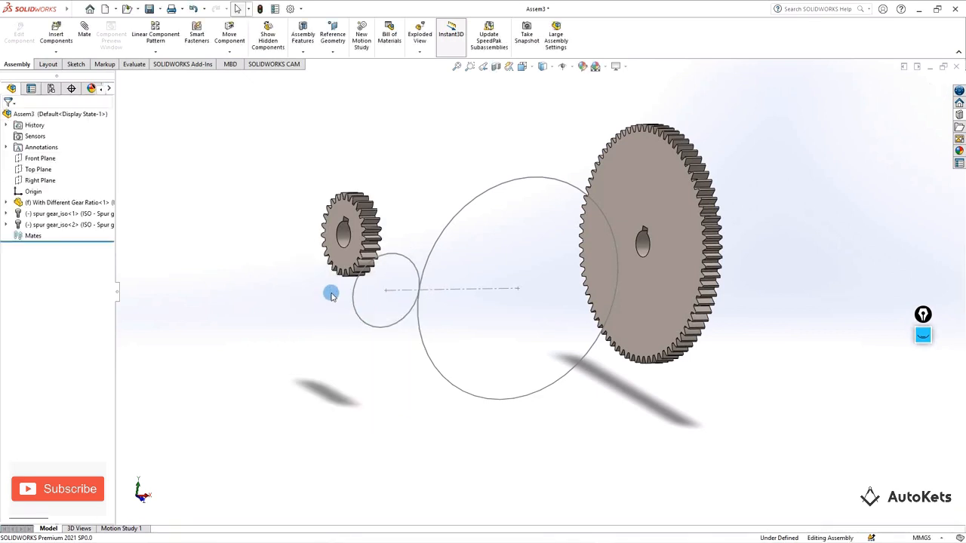
Add a coincident mate between the small gear's flat side face and the small layout circle.
{"action": "mouse_move", "coordinate": [331, 294]}
{"action": "middle_mouse_down"}
{"action": "mouse_move", "coordinate": [365, 330]}
{"action": "mouse_move", "coordinate": [355, 334]}
{"action": "middle_mouse_up"}
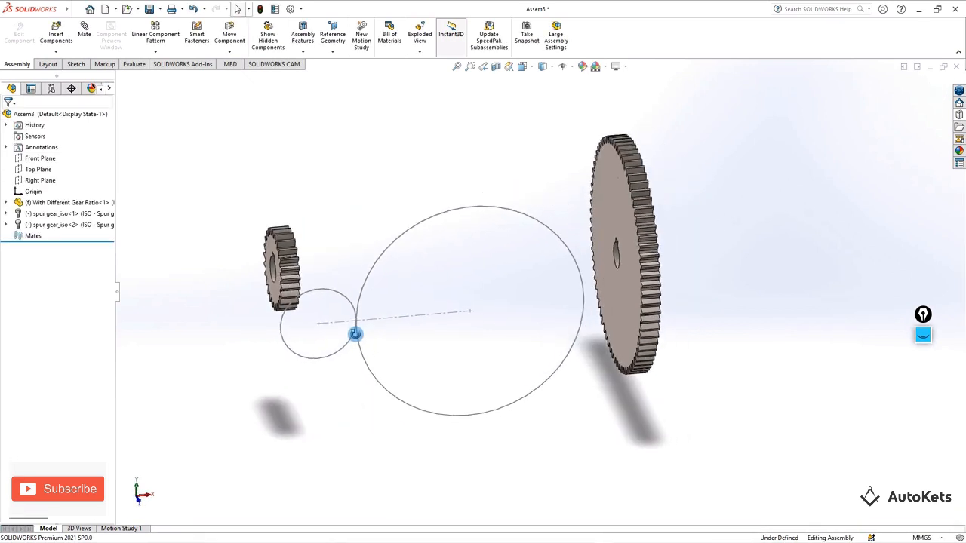
{"action": "left_click_drag", "start_coordinate": [926, 319], "coordinate": [947, 298]}
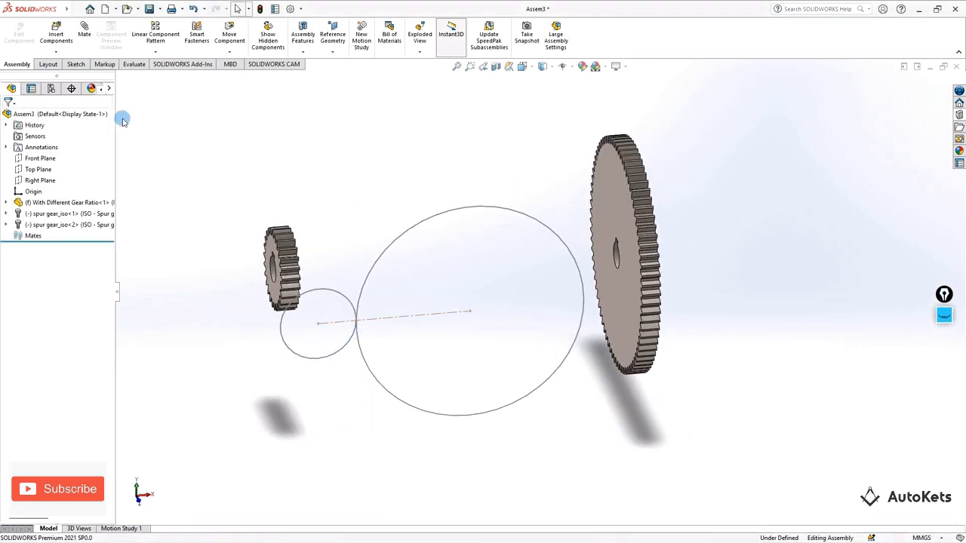
{"action": "left_click", "coordinate": [84, 36]}
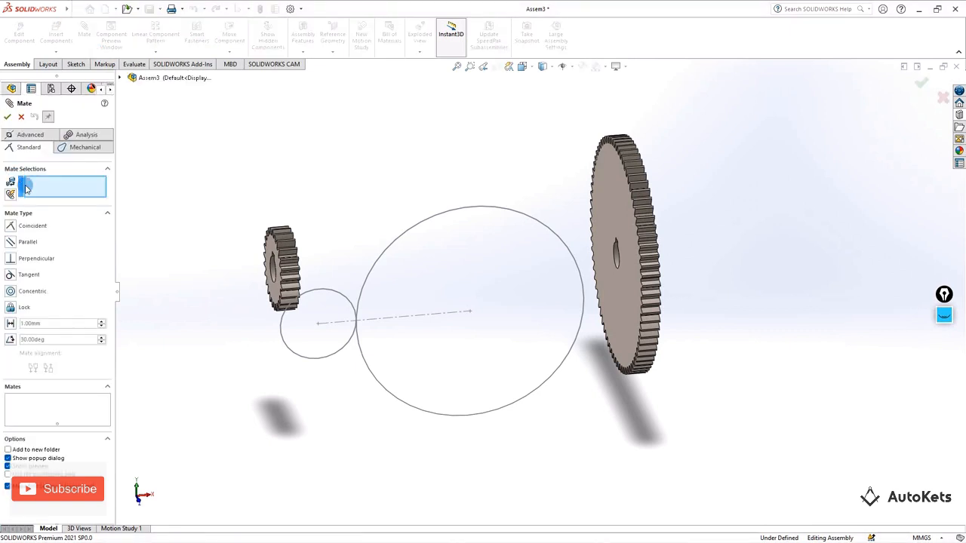
{"action": "mouse_move", "coordinate": [197, 271]}
{"action": "middle_mouse_down"}
{"action": "mouse_move", "coordinate": [203, 254]}
{"action": "mouse_move", "coordinate": [229, 247]}
{"action": "middle_mouse_up"}
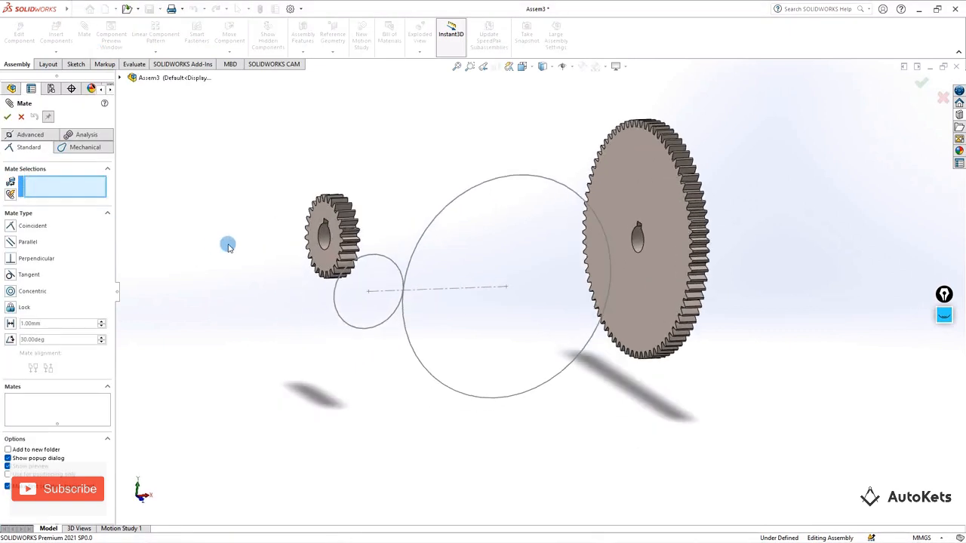
{"action": "left_click", "coordinate": [319, 216]}
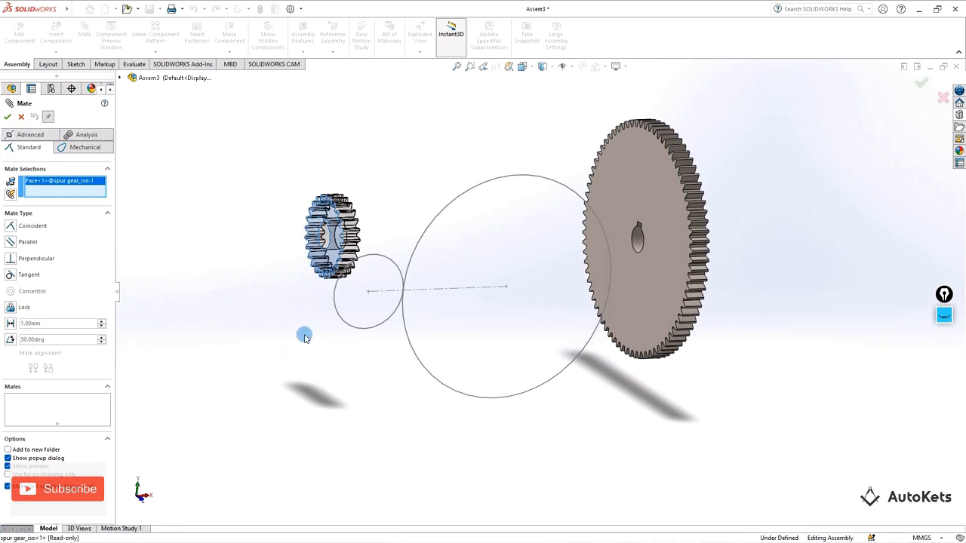
{"action": "left_click", "coordinate": [336, 310]}
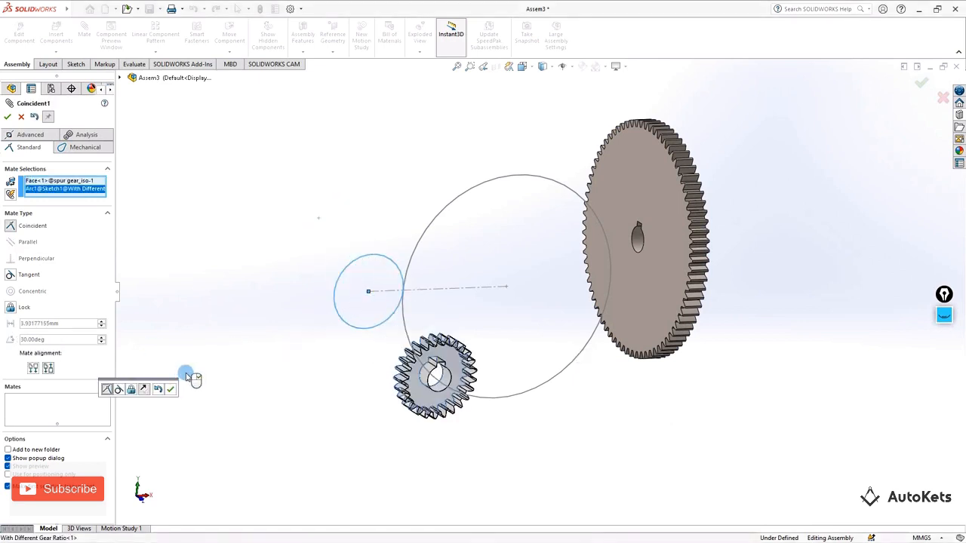
{"action": "left_click", "coordinate": [7, 118]}
Add a concentric mate between the small gear's bore and the centre point of the small layout circle.
{"action": "scroll", "coordinate": [377, 360], "scroll_direction": "down", "scroll_amount": 5}
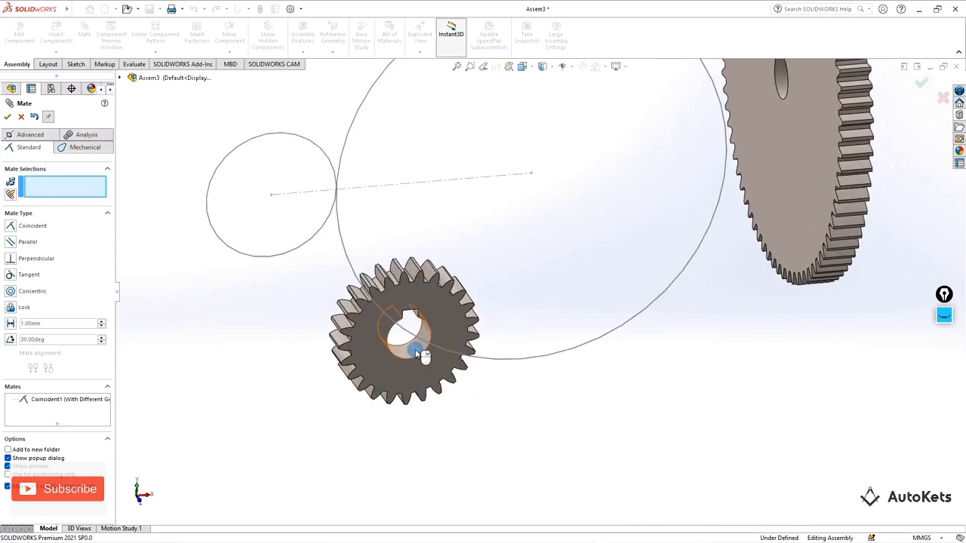
{"action": "left_click", "coordinate": [418, 355]}
{"action": "left_click", "coordinate": [271, 196]}
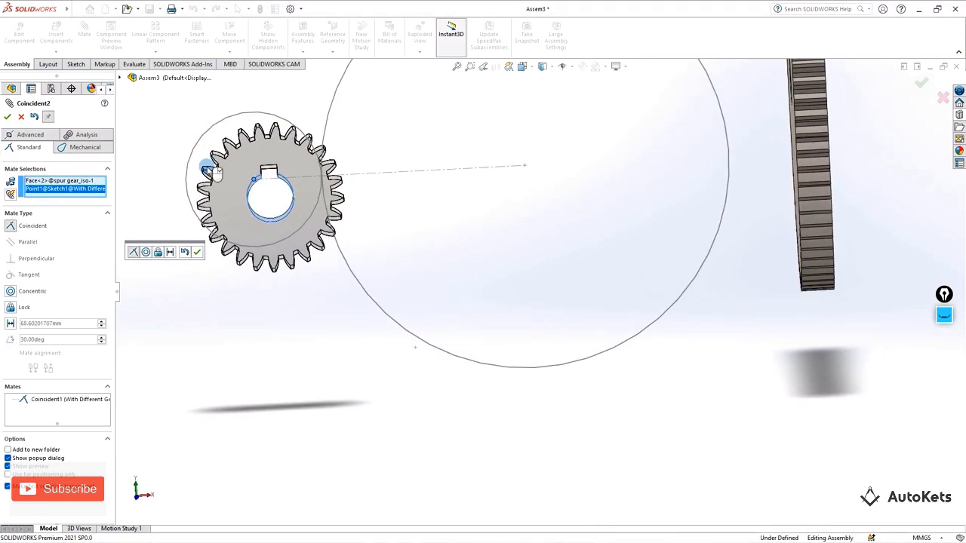
{"action": "left_click", "coordinate": [39, 226]}
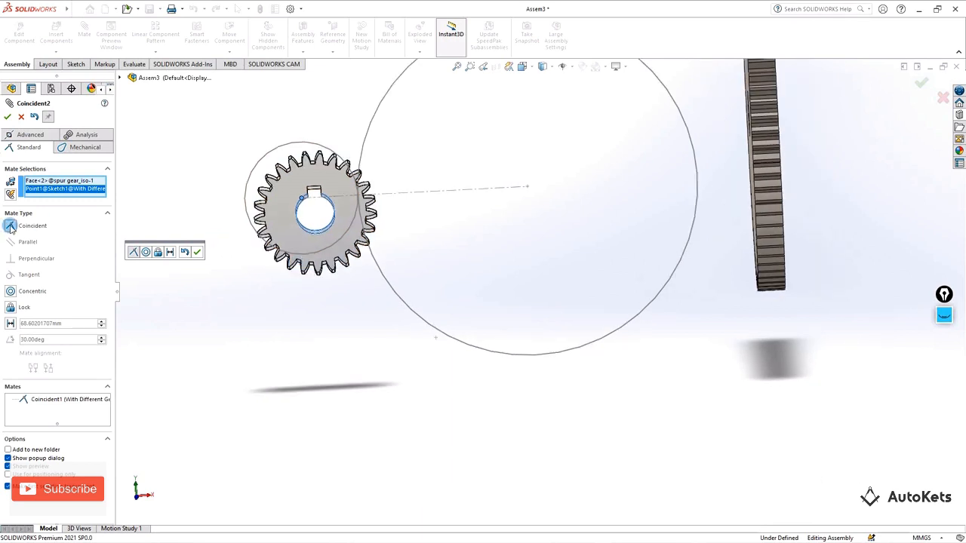
{"action": "left_click", "coordinate": [11, 292]}
{"action": "left_click_drag", "start_coordinate": [301, 214], "coordinate": [321, 215]}
{"action": "middle_click_drag", "start_coordinate": [321, 215], "coordinate": [282, 190]}
{"action": "left_click", "coordinate": [8, 117]}
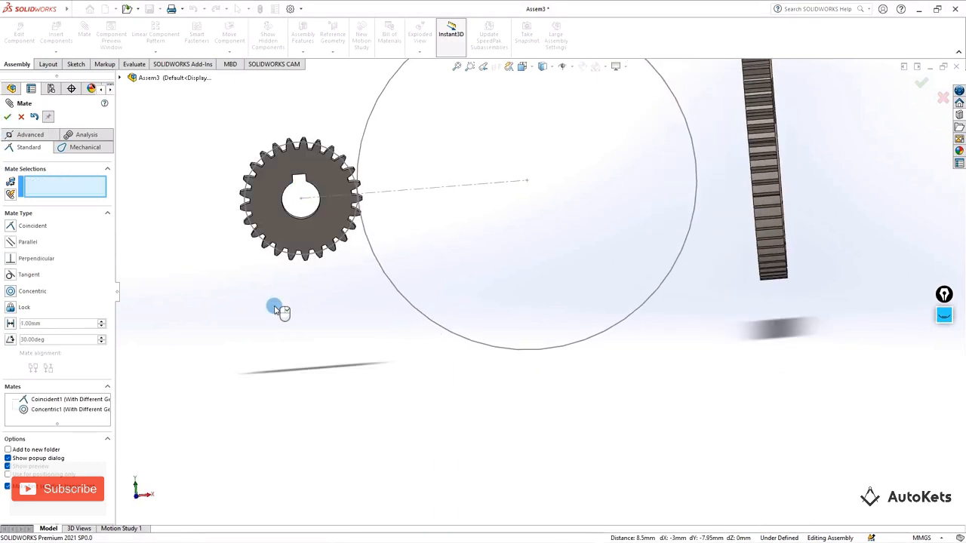
{"action": "middle_click_drag", "start_coordinate": [385, 345], "coordinate": [451, 330]}
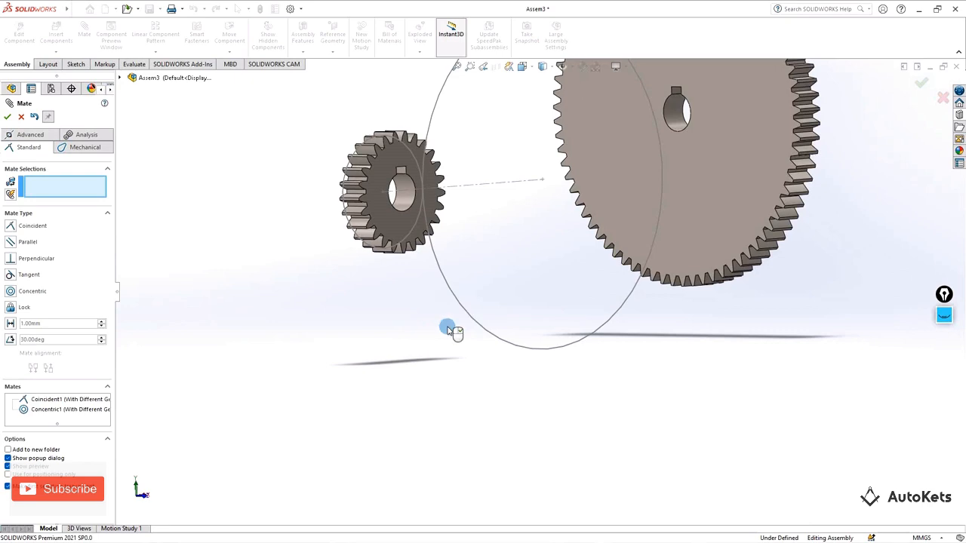
Add a coincident mate between the large gear's flat side face and the large layout circle.
{"action": "left_click", "coordinate": [706, 229]}
{"action": "left_click", "coordinate": [561, 351]}
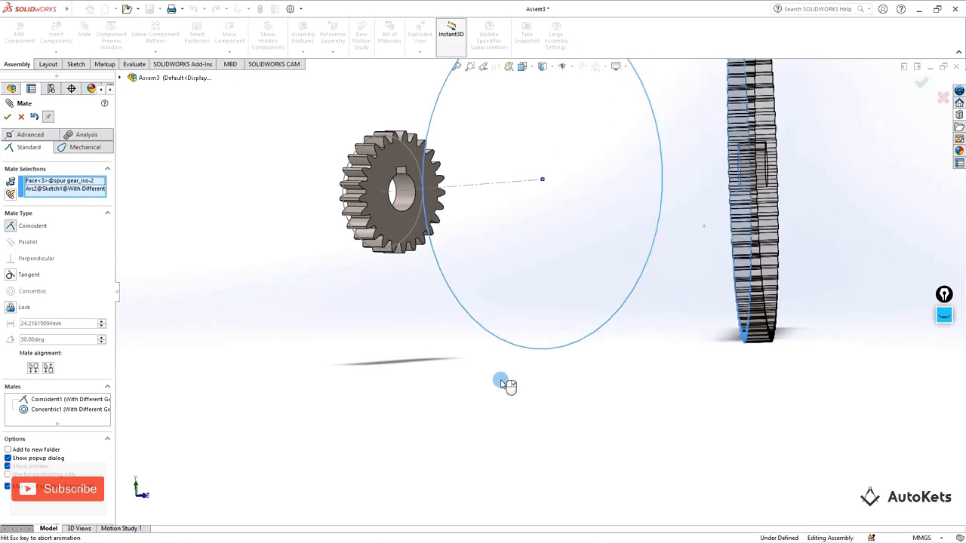
{"action": "middle_click_drag", "start_coordinate": [502, 383], "coordinate": [440, 420]}
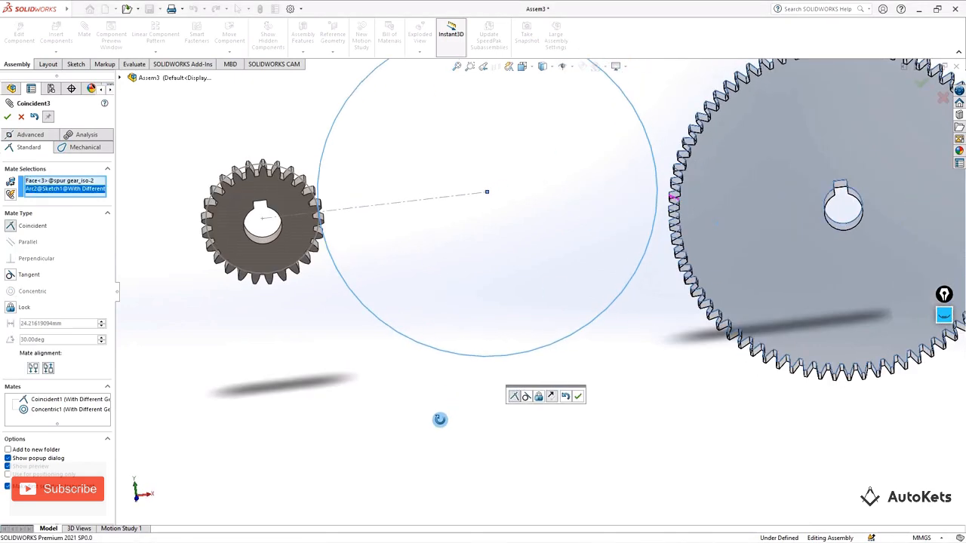
{"action": "left_click", "coordinate": [8, 117]}
Add a concentric mate between the large gear's bore and the centre point of the large layout circle, and finish mating.
{"action": "middle_click_drag", "start_coordinate": [550, 320], "coordinate": [516, 198]}
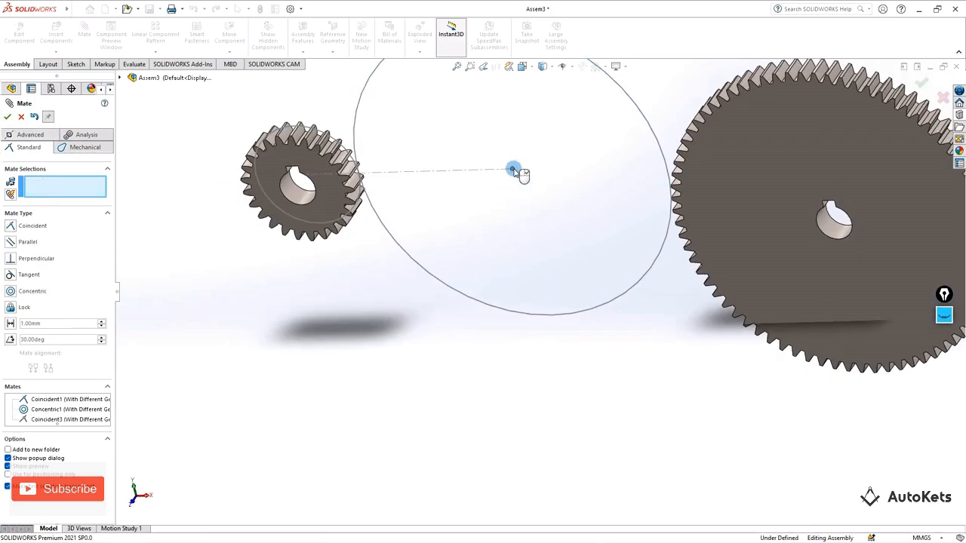
{"action": "left_click", "coordinate": [514, 169]}
{"action": "left_click", "coordinate": [825, 223]}
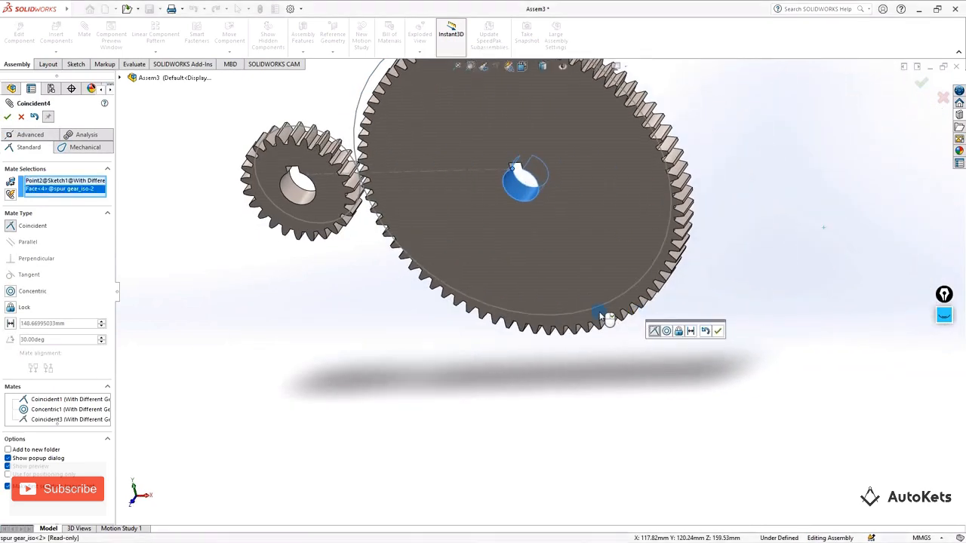
{"action": "left_click", "coordinate": [10, 292]}
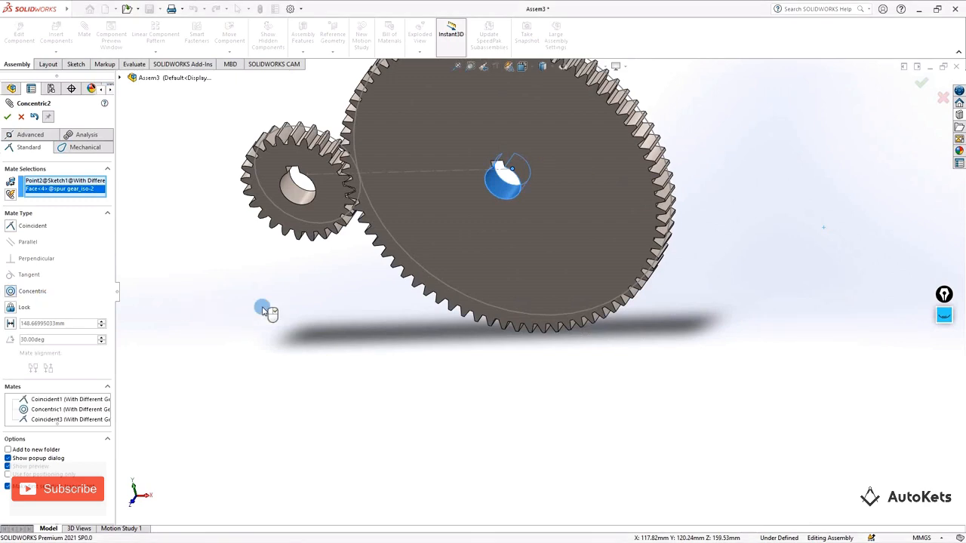
{"action": "middle_click_drag", "start_coordinate": [263, 309], "coordinate": [317, 236]}
{"action": "left_click", "coordinate": [7, 117]}
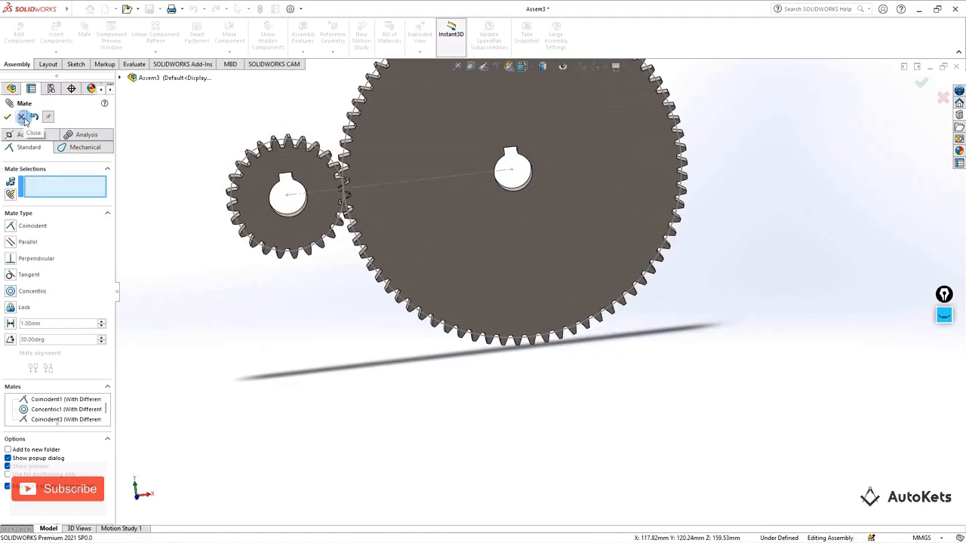
{"action": "left_click", "coordinate": [7, 117]}
Apply a yellow colour (255, 255, 0) to the small gear at component level.
{"action": "scroll", "coordinate": [338, 215], "scroll_direction": "up", "scroll_amount": 5}
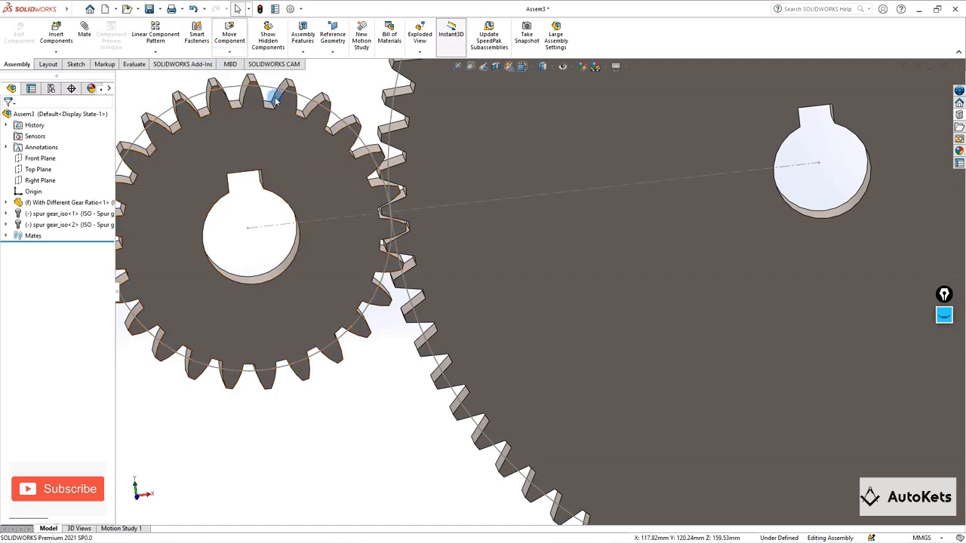
{"action": "scroll", "coordinate": [448, 394], "scroll_direction": "down", "scroll_amount": 6}
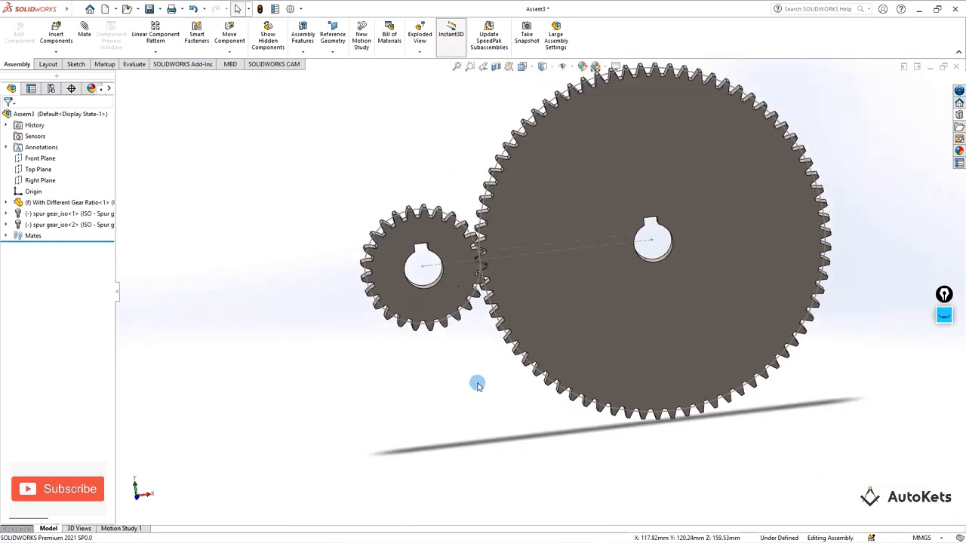
{"action": "middle_click_drag", "start_coordinate": [480, 384], "coordinate": [452, 383]}
{"action": "left_click", "coordinate": [580, 68]}
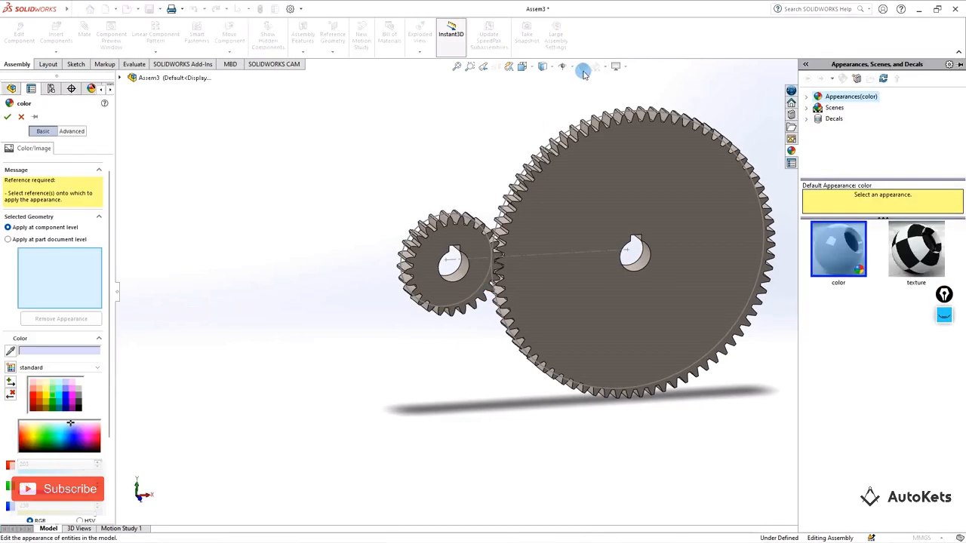
{"action": "left_click", "coordinate": [457, 242]}
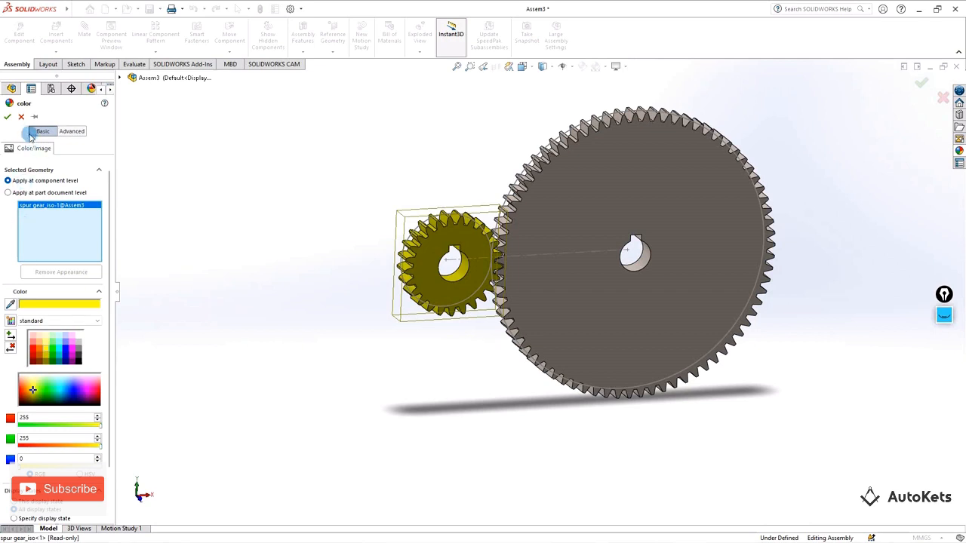
{"action": "left_click", "coordinate": [6, 117]}
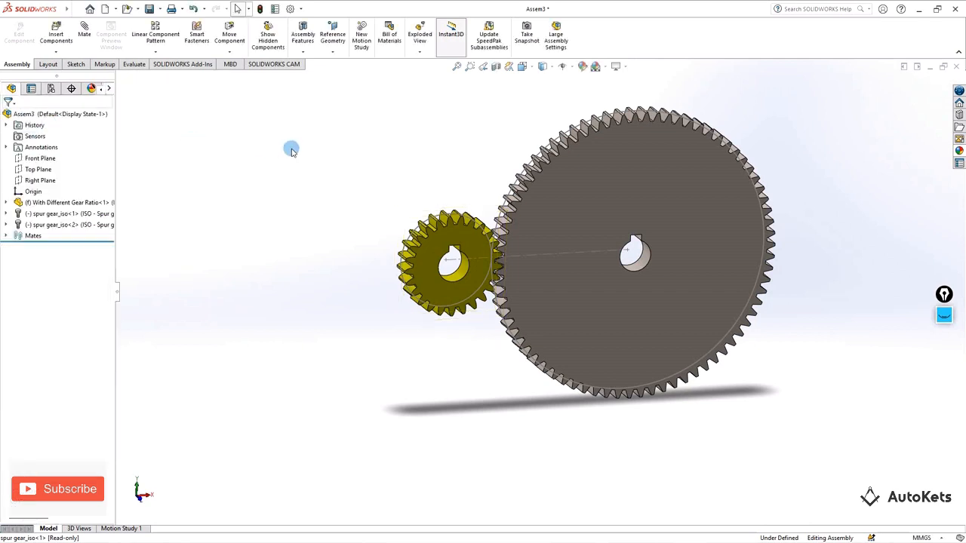
Apply a cyan colour (0, 255, 255) to the whole large gear at part document level, instead of only its side face.
{"action": "left_click", "coordinate": [571, 199]}
{"action": "left_click", "coordinate": [582, 67]}
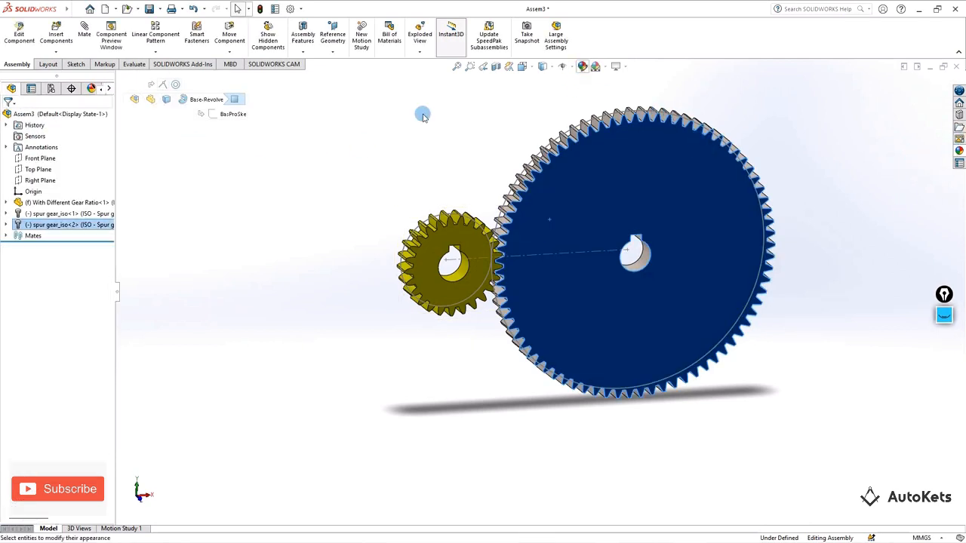
{"action": "left_click", "coordinate": [58, 353]}
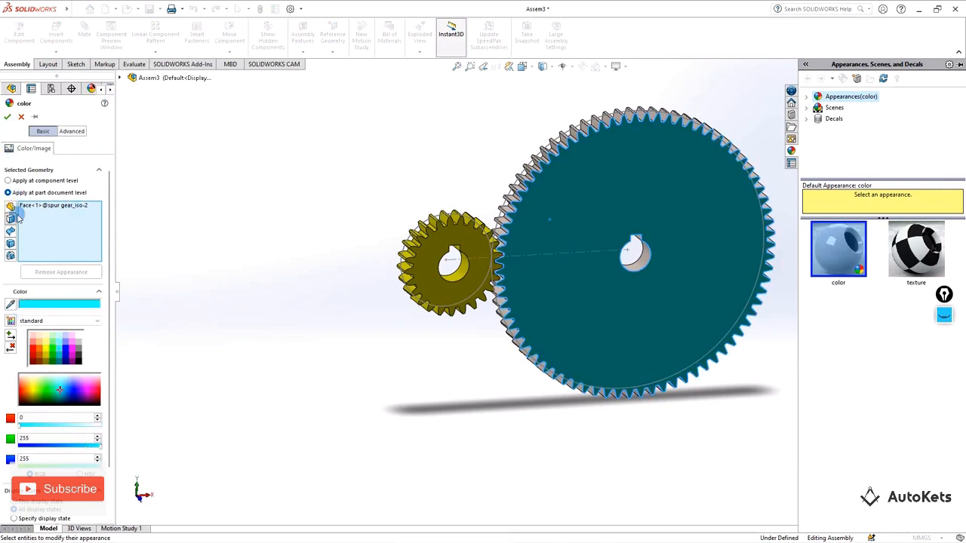
{"action": "right_click", "coordinate": [68, 229]}
{"action": "left_click", "coordinate": [112, 233]}
{"action": "left_click", "coordinate": [576, 242]}
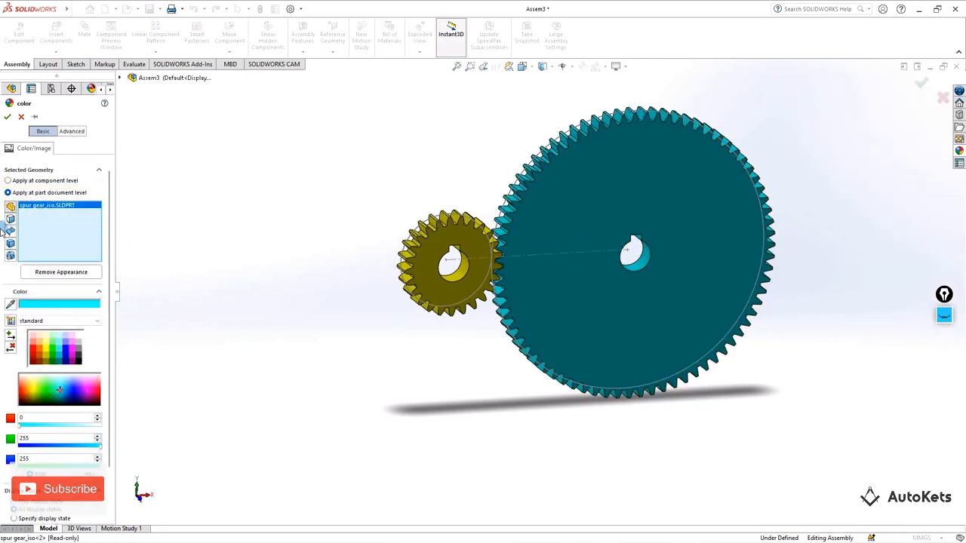
{"action": "left_click", "coordinate": [9, 117]}
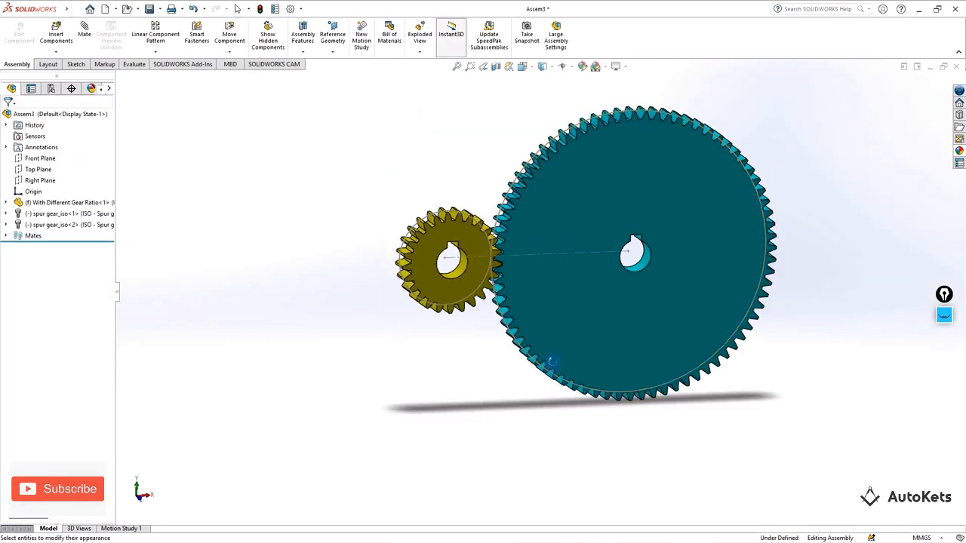
Rotate the two gears by hand until their teeth mesh without overlapping at the contact point.
{"action": "middle_click_drag", "start_coordinate": [564, 321], "coordinate": [551, 361]}
{"action": "left_click", "coordinate": [438, 240]}
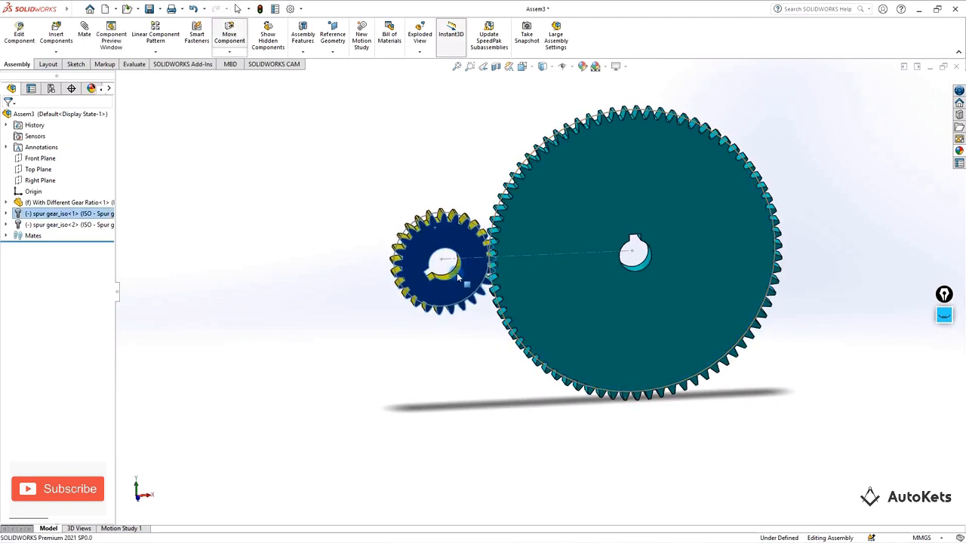
{"action": "left_click_drag", "start_coordinate": [472, 257], "coordinate": [537, 296]}
{"action": "scroll", "coordinate": [537, 296], "scroll_direction": "down", "scroll_amount": 5}
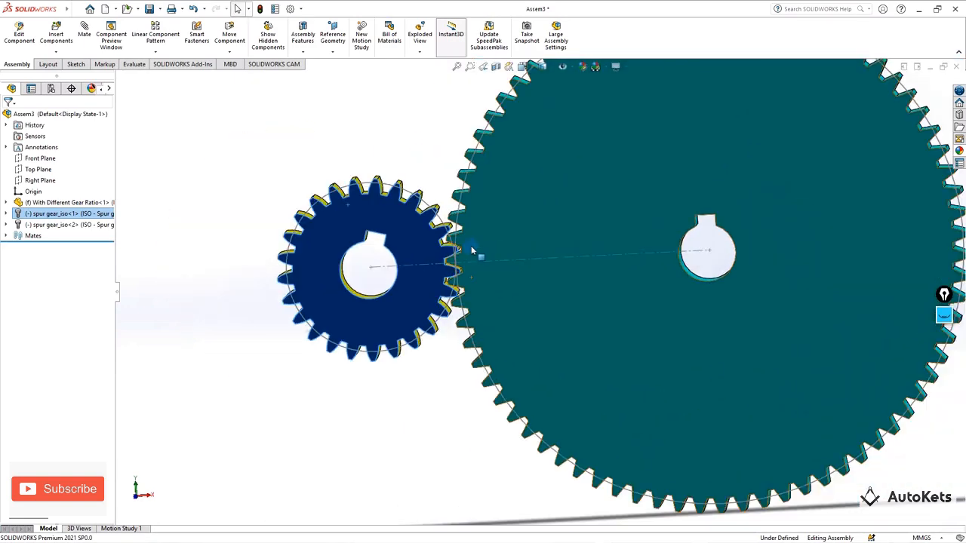
{"action": "mouse_move", "coordinate": [478, 246]}
{"action": "left_mouse_down"}
{"action": "mouse_move", "coordinate": [523, 196]}
{"action": "mouse_move", "coordinate": [488, 246]}
{"action": "mouse_move", "coordinate": [490, 238]}
{"action": "left_mouse_up"}
{"action": "left_click", "coordinate": [444, 351]}
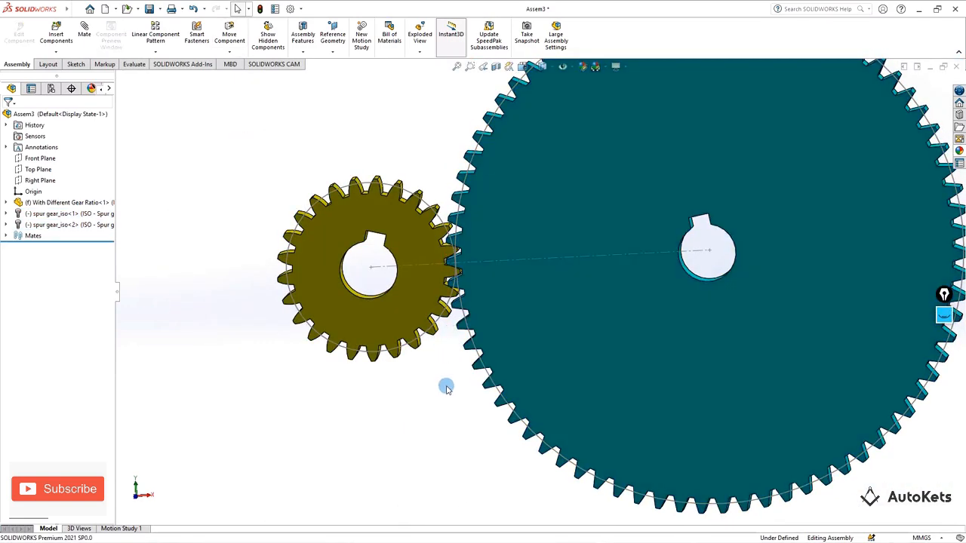
{"action": "middle_click_drag", "start_coordinate": [446, 387], "coordinate": [484, 397]}
{"action": "scroll", "coordinate": [483, 400], "scroll_direction": "up", "scroll_amount": 5}
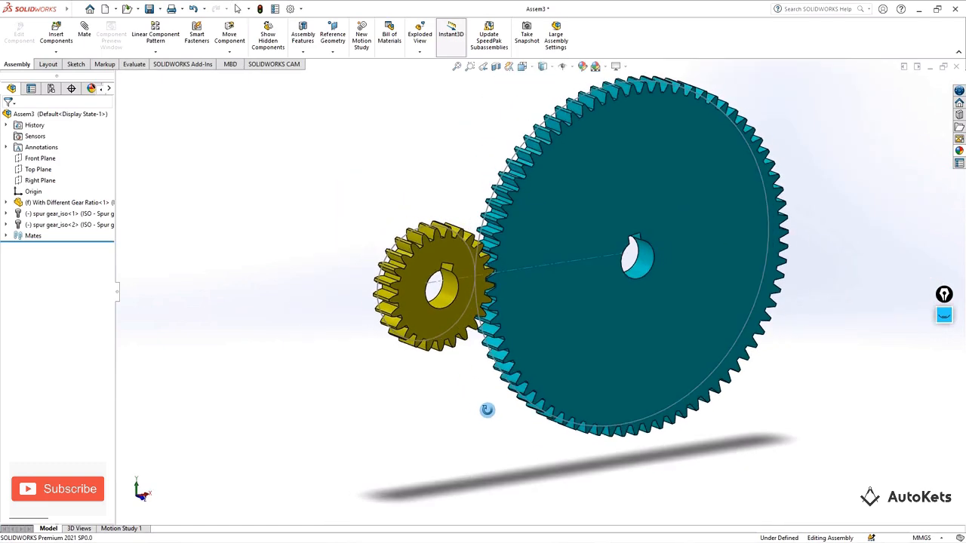
Set up a mechanical gear mate between the bore faces of the small and large gears.
{"action": "left_click", "coordinate": [83, 36]}
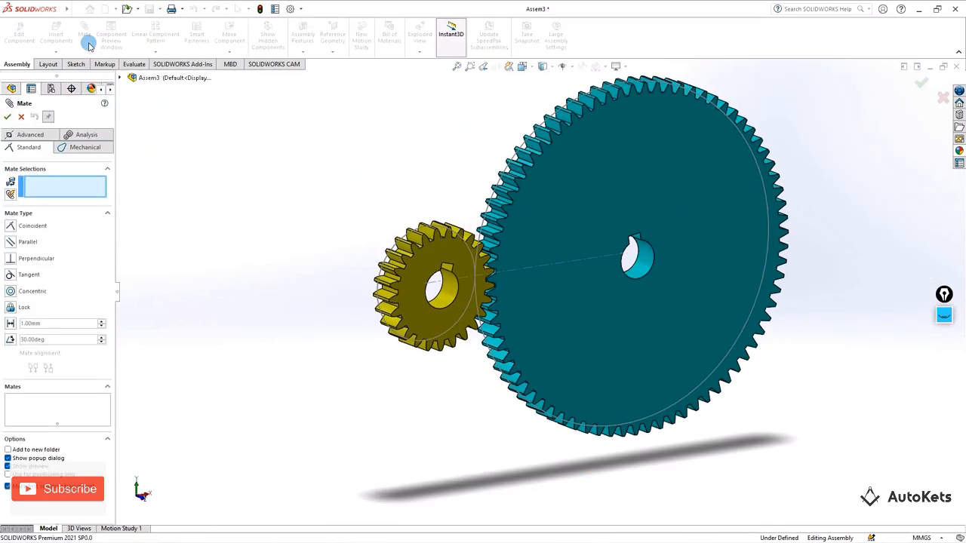
{"action": "left_click", "coordinate": [74, 148]}
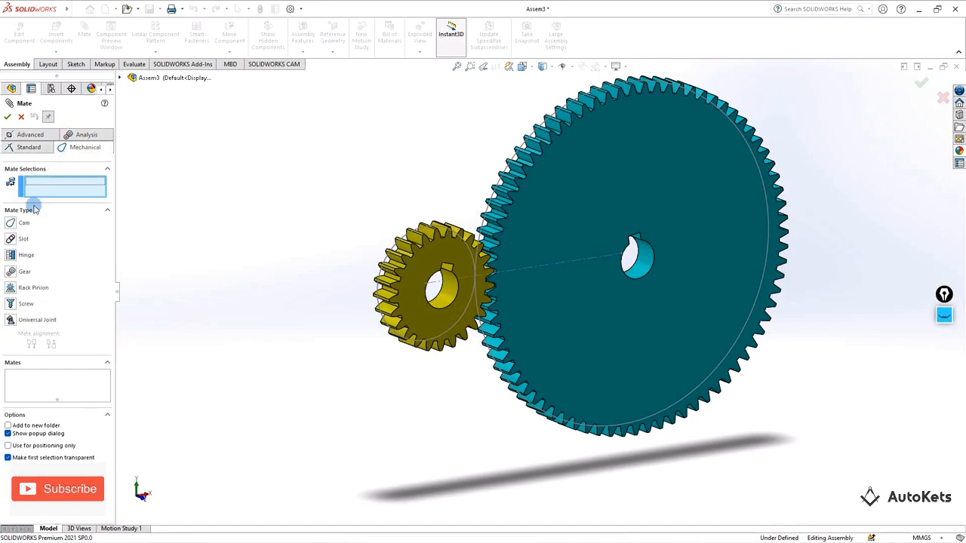
{"action": "left_click", "coordinate": [10, 272]}
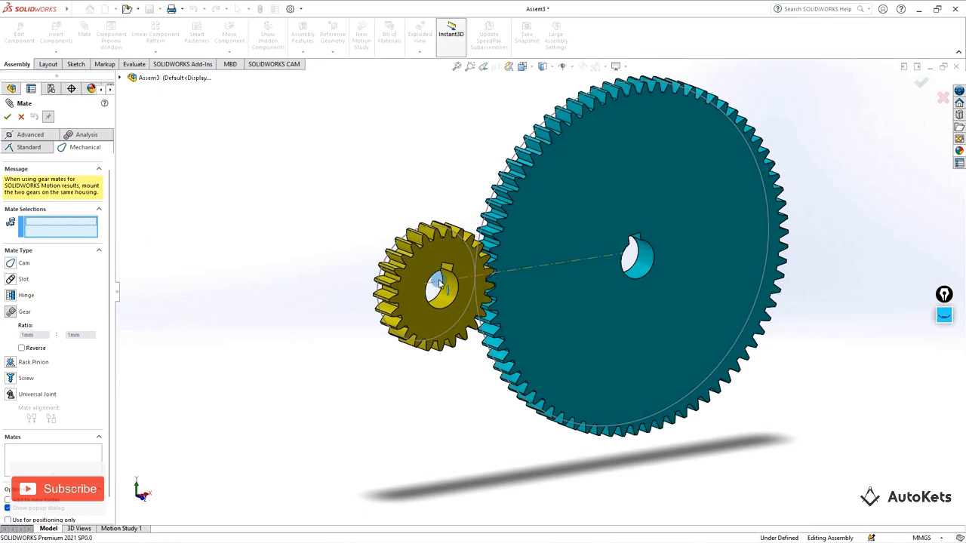
{"action": "left_click", "coordinate": [441, 286]}
{"action": "left_click", "coordinate": [634, 257]}
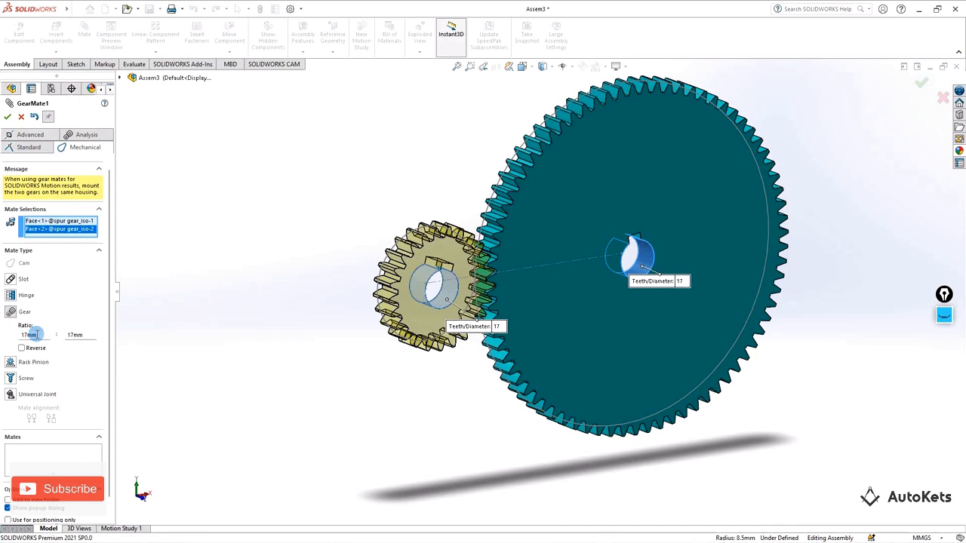
Write the gear ratio fractions T1/T2 and d1/d2 in ink beside the gears, and clear the ink.
{"action": "left_click", "coordinate": [945, 316]}
{"action": "left_click", "coordinate": [944, 419]}
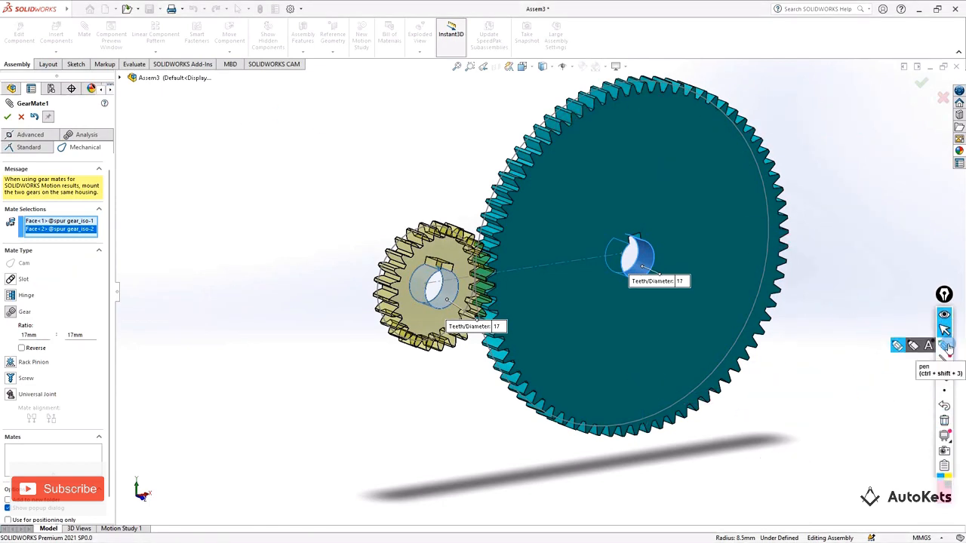
{"action": "left_click", "coordinate": [945, 345]}
{"action": "mouse_move", "coordinate": [171, 144]}
{"action": "left_mouse_down"}
{"action": "mouse_move", "coordinate": [215, 144]}
{"action": "mouse_move", "coordinate": [211, 190]}
{"action": "mouse_move", "coordinate": [188, 209]}
{"action": "mouse_move", "coordinate": [211, 277]}
{"action": "mouse_move", "coordinate": [247, 271]}
{"action": "left_mouse_up"}
{"action": "mouse_move", "coordinate": [327, 153]}
{"action": "left_mouse_down"}
{"action": "mouse_move", "coordinate": [312, 188]}
{"action": "mouse_move", "coordinate": [358, 173]}
{"action": "mouse_move", "coordinate": [368, 205]}
{"action": "mouse_move", "coordinate": [335, 210]}
{"action": "mouse_move", "coordinate": [351, 237]}
{"action": "mouse_move", "coordinate": [375, 242]}
{"action": "left_mouse_up"}
{"action": "mouse_move", "coordinate": [341, 167]}
{"action": "left_mouse_down"}
{"action": "mouse_move", "coordinate": [393, 189]}
{"action": "mouse_move", "coordinate": [425, 169]}
{"action": "mouse_move", "coordinate": [453, 194]}
{"action": "mouse_move", "coordinate": [445, 226]}
{"action": "left_mouse_up"}
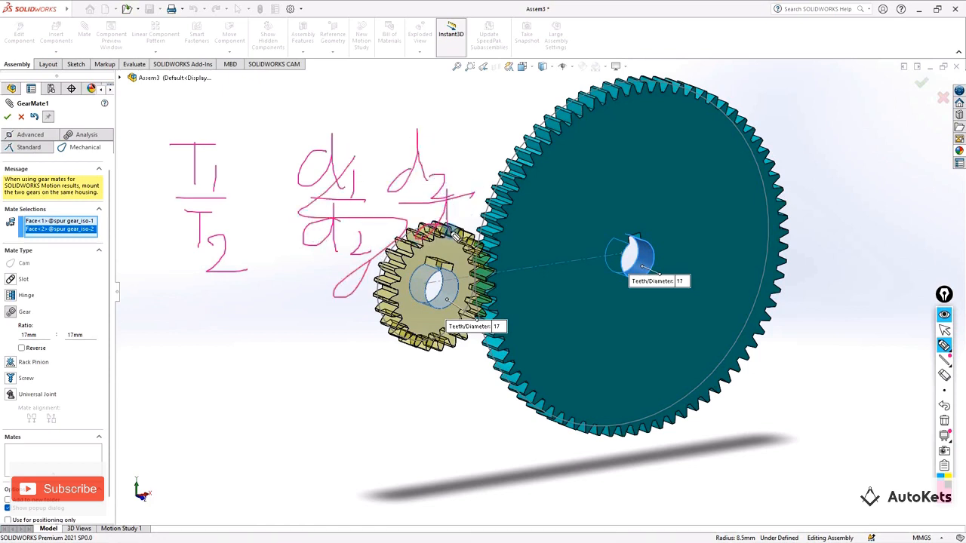
{"action": "left_click", "coordinate": [944, 421]}
{"action": "left_click", "coordinate": [944, 315]}
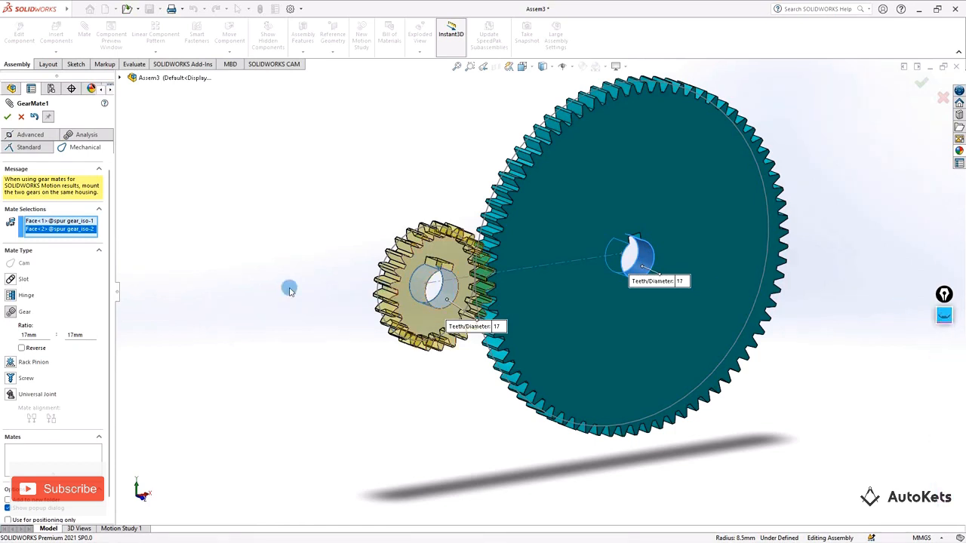
Set the gear mate ratio to 25 : 75 and finish the mate.
{"action": "double_click", "coordinate": [40, 334]}
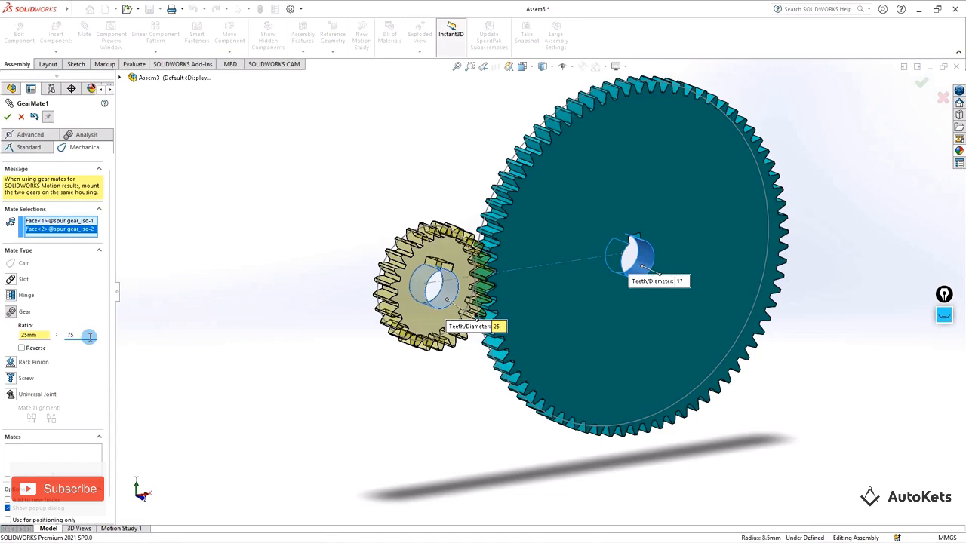
{"action": "key", "text": "Return"}
{"action": "left_click", "coordinate": [8, 118]}
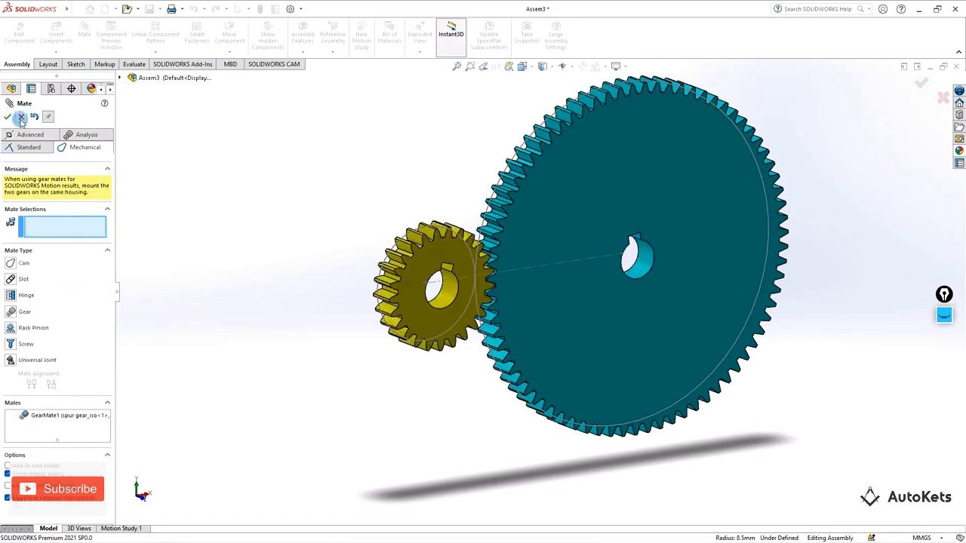
{"action": "left_click", "coordinate": [8, 117]}
Turn the small gear by hand to check how it drives the large gear, viewing the mesh from several angles.
{"action": "left_click_drag", "start_coordinate": [425, 240], "coordinate": [476, 286]}
{"action": "middle_click_drag", "start_coordinate": [476, 286], "coordinate": [425, 260]}
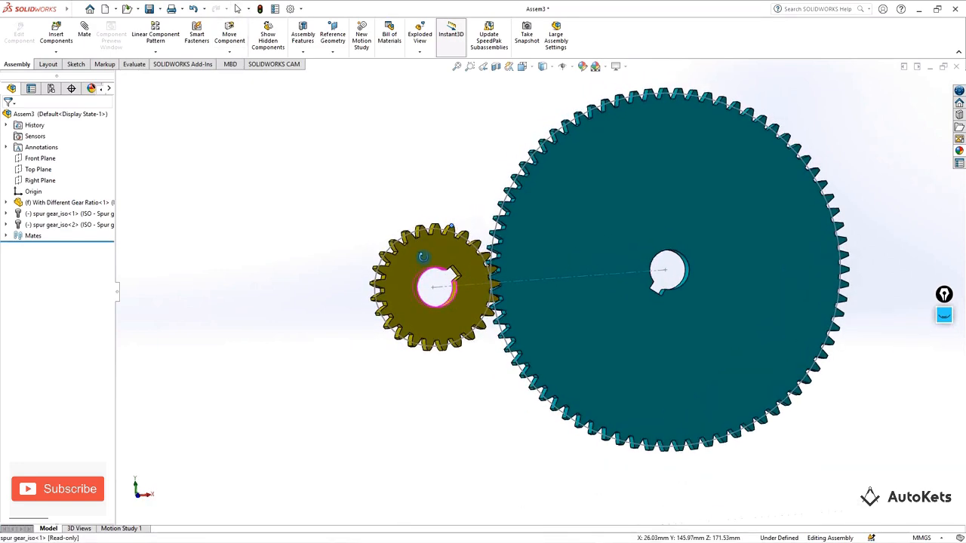
{"action": "left_click_drag", "start_coordinate": [431, 228], "coordinate": [377, 209]}
{"action": "left_click", "coordinate": [460, 277]}
{"action": "middle_click_drag", "start_coordinate": [376, 208], "coordinate": [382, 313]}
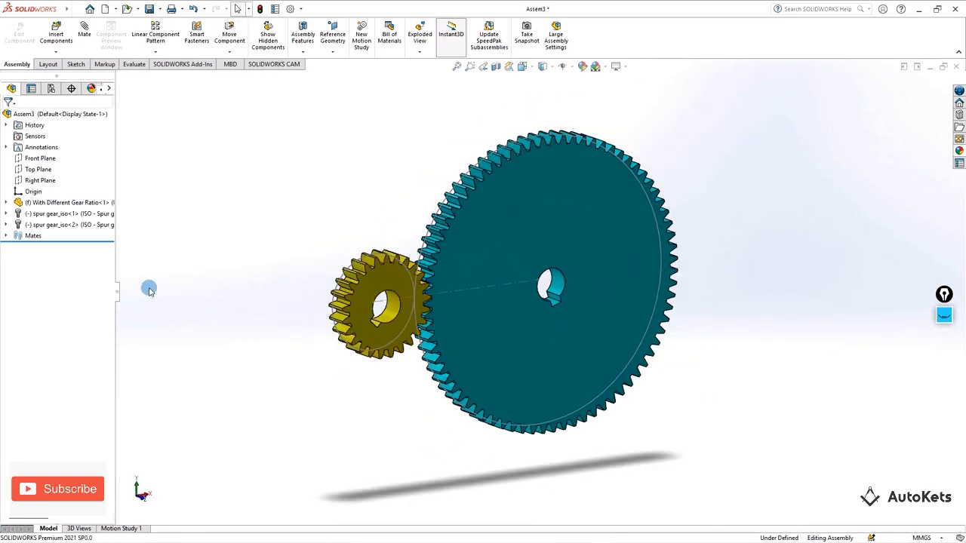
Open Motion Study 1 with its timeline expanded and add a 100 RPM constant-speed rotary motor to the small gear's front face.
{"action": "left_click", "coordinate": [114, 530]}
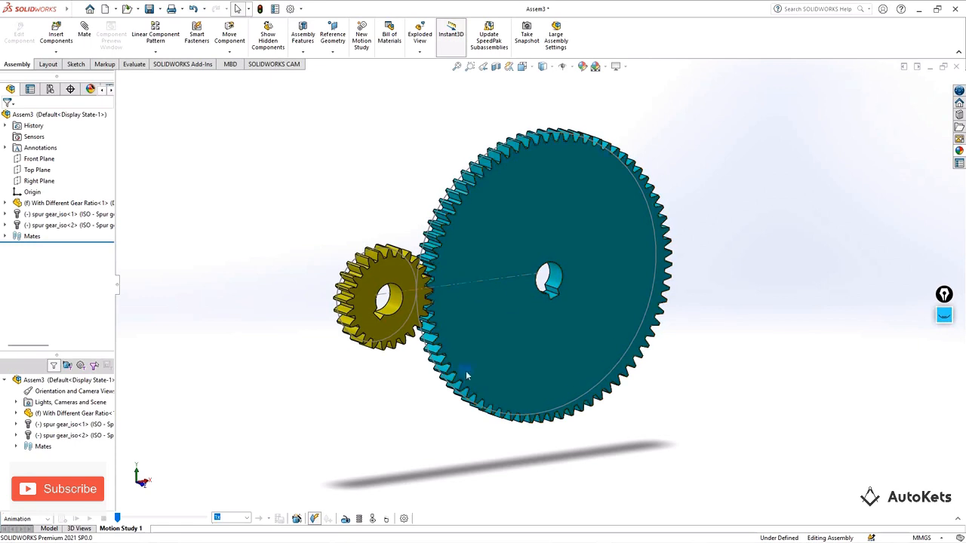
{"action": "left_click", "coordinate": [959, 522]}
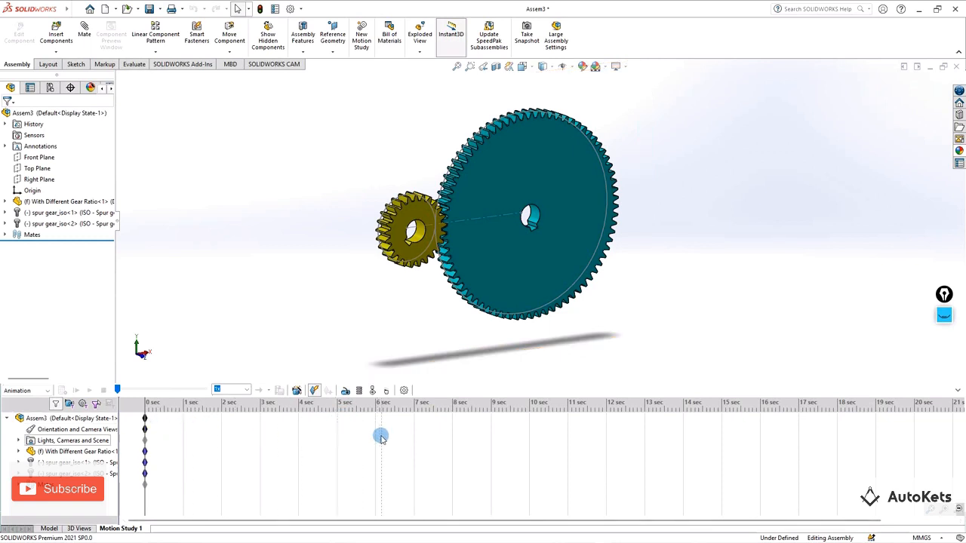
{"action": "left_click", "coordinate": [347, 391]}
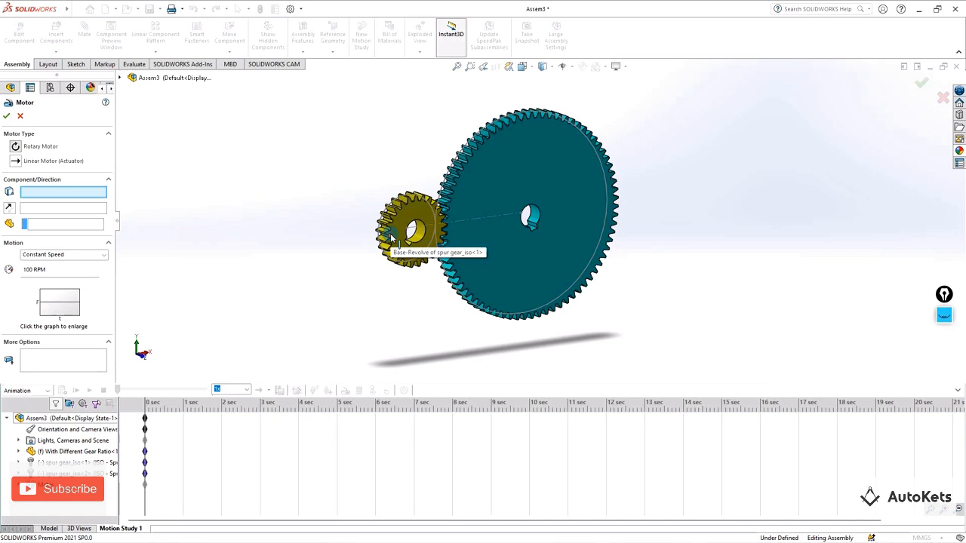
{"action": "left_click", "coordinate": [432, 258]}
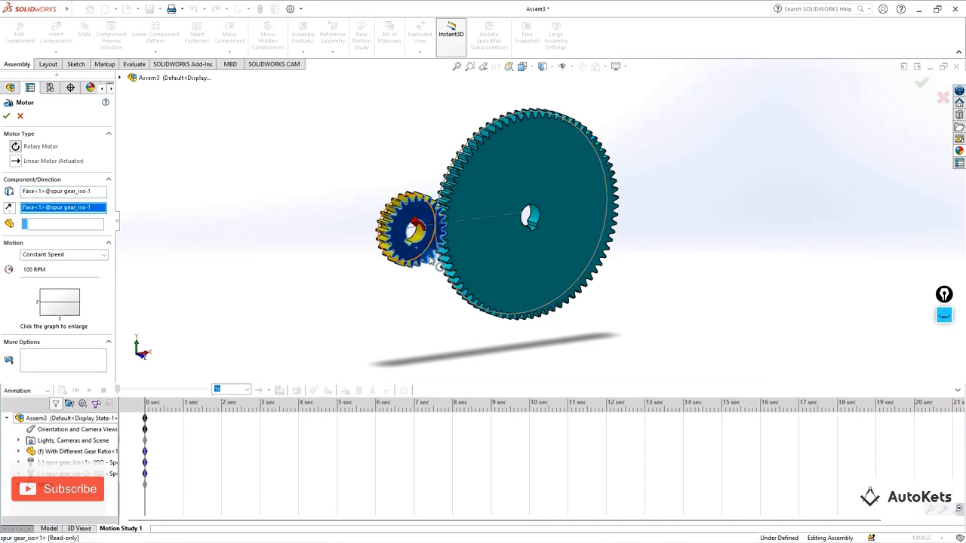
{"action": "scroll", "coordinate": [447, 220], "scroll_direction": "down", "scroll_amount": 1}
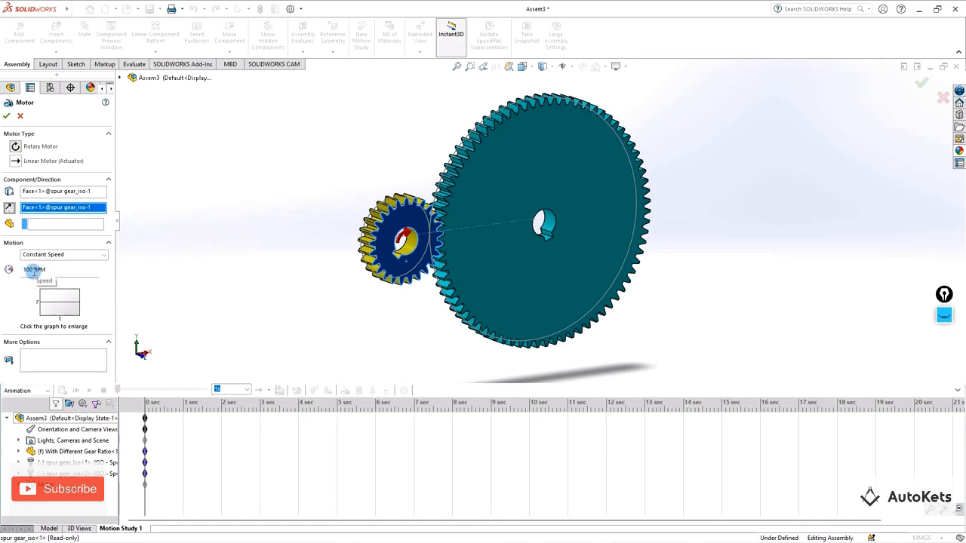
{"action": "left_click", "coordinate": [6, 115]}
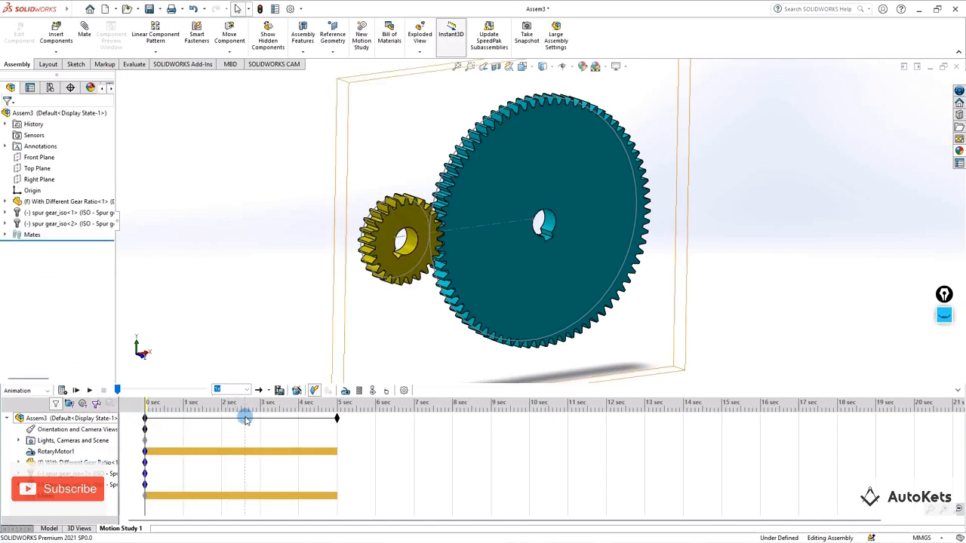
Play the 5-second animation and watch the gears mesh up close.
{"action": "left_click_drag", "start_coordinate": [149, 424], "coordinate": [337, 417]}
{"action": "left_click", "coordinate": [90, 390]}
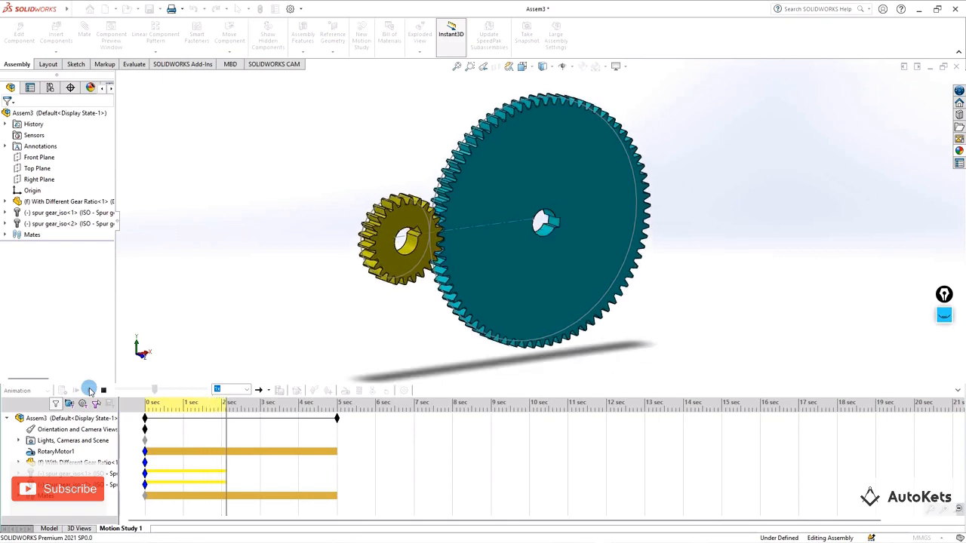
{"action": "scroll", "coordinate": [467, 291], "scroll_direction": "down", "scroll_amount": 3}
{"action": "scroll", "coordinate": [467, 292], "scroll_direction": "up", "scroll_amount": 1}
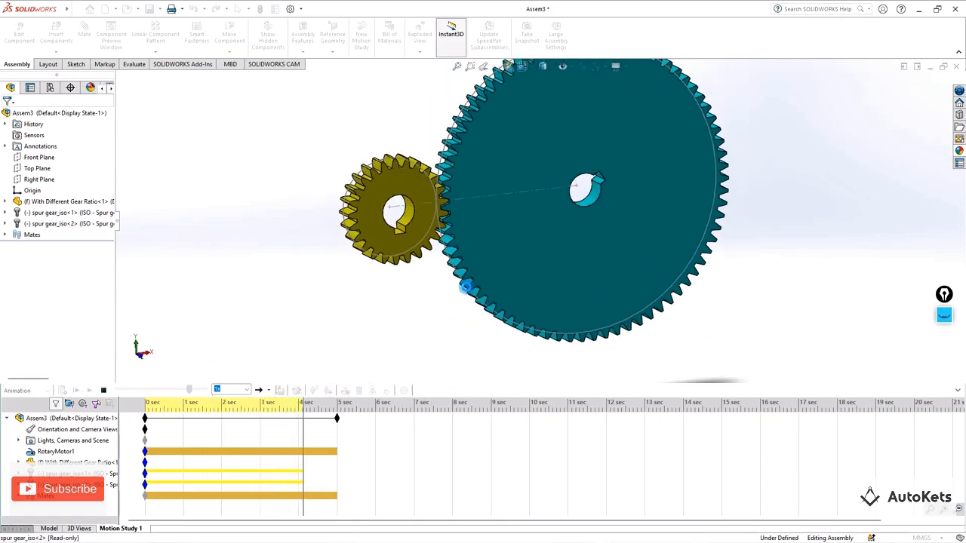
Switch the study type to Basic Motion and play the study while viewing the gears up close.
{"action": "left_click", "coordinate": [36, 393]}
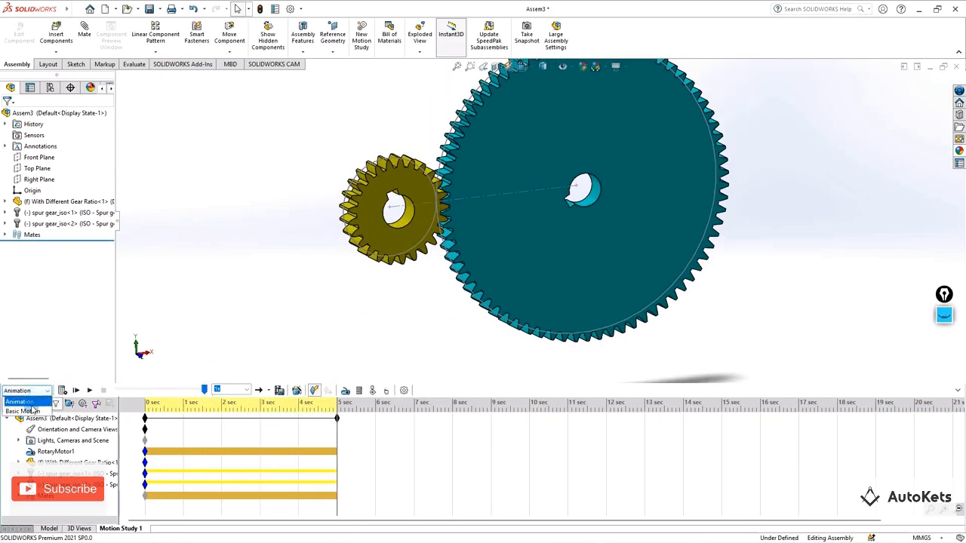
{"action": "left_click", "coordinate": [24, 411]}
{"action": "left_click", "coordinate": [90, 390]}
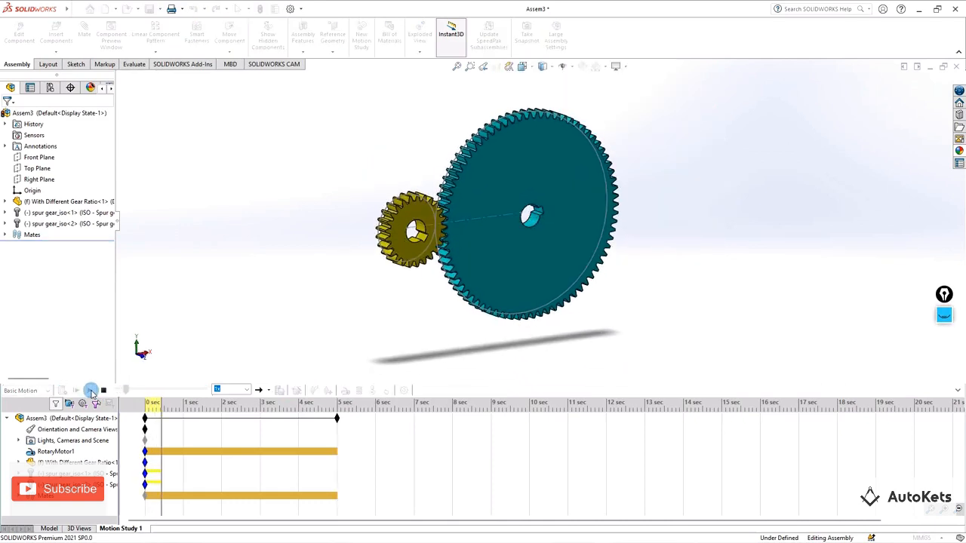
{"action": "scroll", "coordinate": [546, 178], "scroll_direction": "down", "scroll_amount": 3}
{"action": "middle_click_drag", "start_coordinate": [547, 178], "coordinate": [484, 163]}
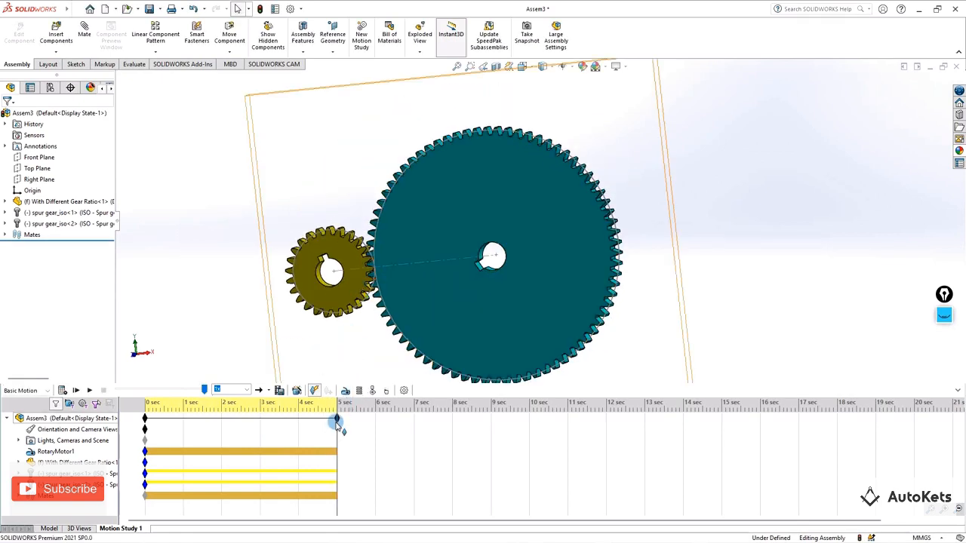
Extend the motion study to about 15 seconds, recalculate it, and play part of the result.
{"action": "left_click_drag", "start_coordinate": [341, 421], "coordinate": [725, 419]}
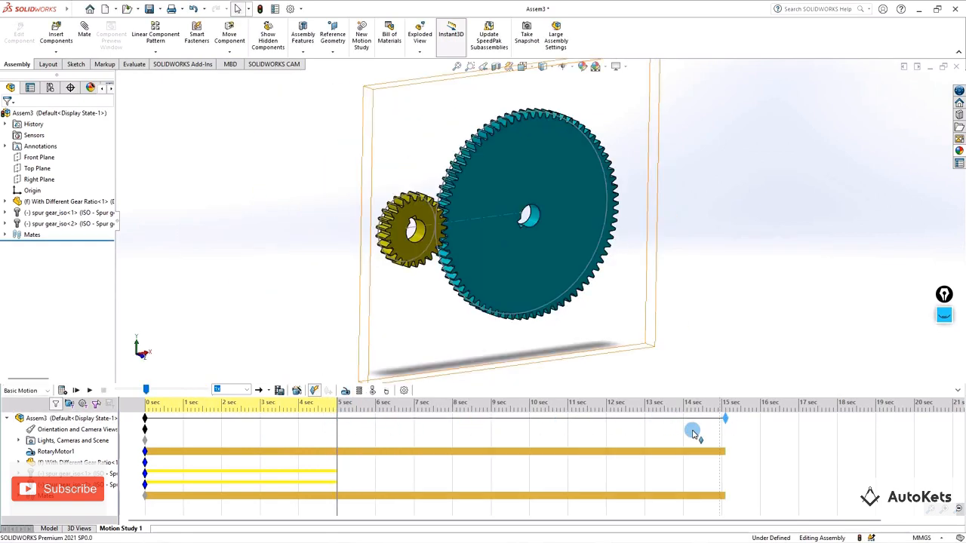
{"action": "left_click", "coordinate": [63, 391]}
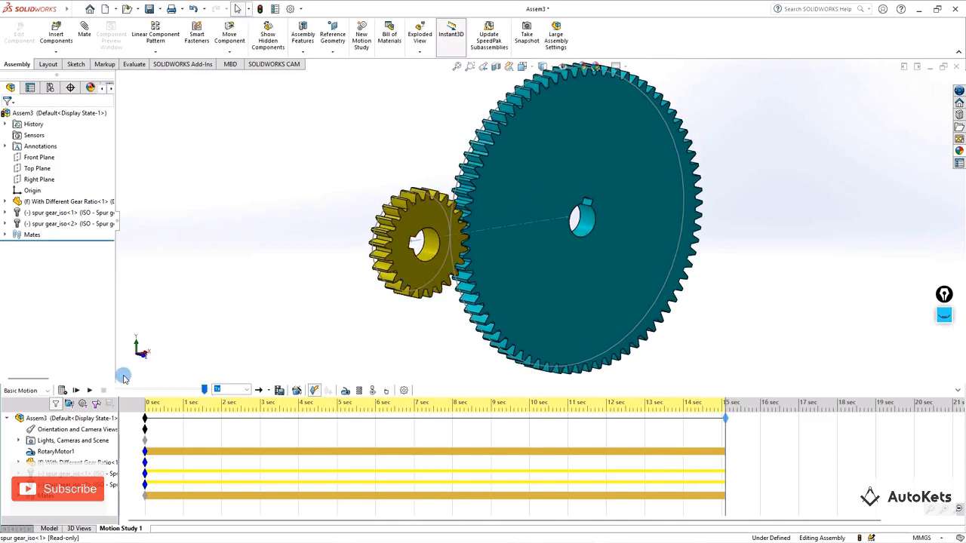
{"action": "left_click", "coordinate": [89, 391]}
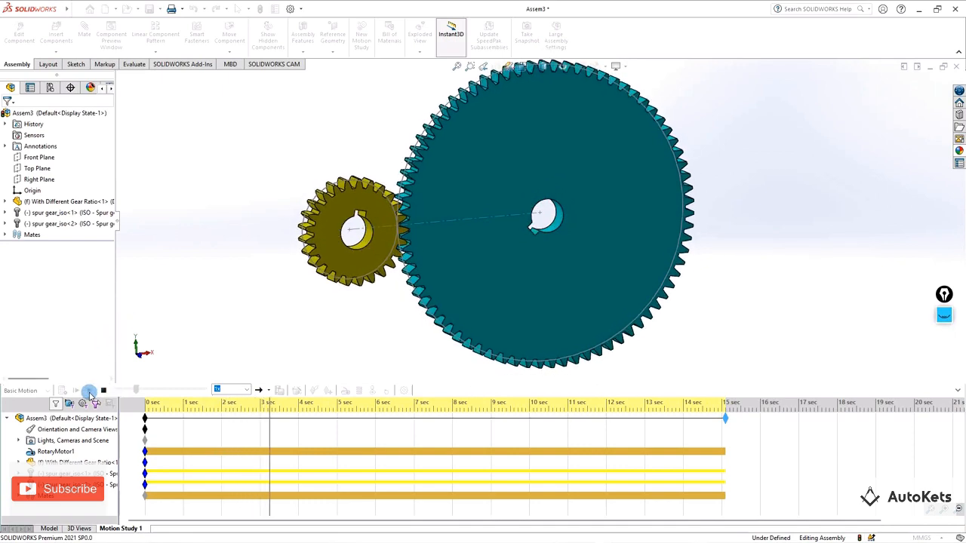
{"action": "left_click", "coordinate": [103, 391]}
Set the playback speed to 2x and play the motion study.
{"action": "left_click", "coordinate": [238, 389]}
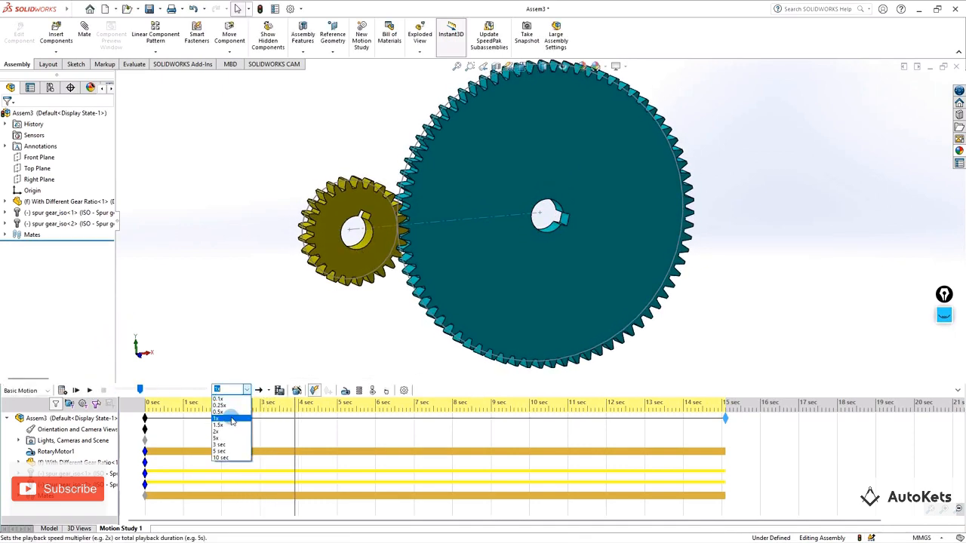
{"action": "left_click", "coordinate": [219, 431]}
{"action": "left_click", "coordinate": [89, 390]}
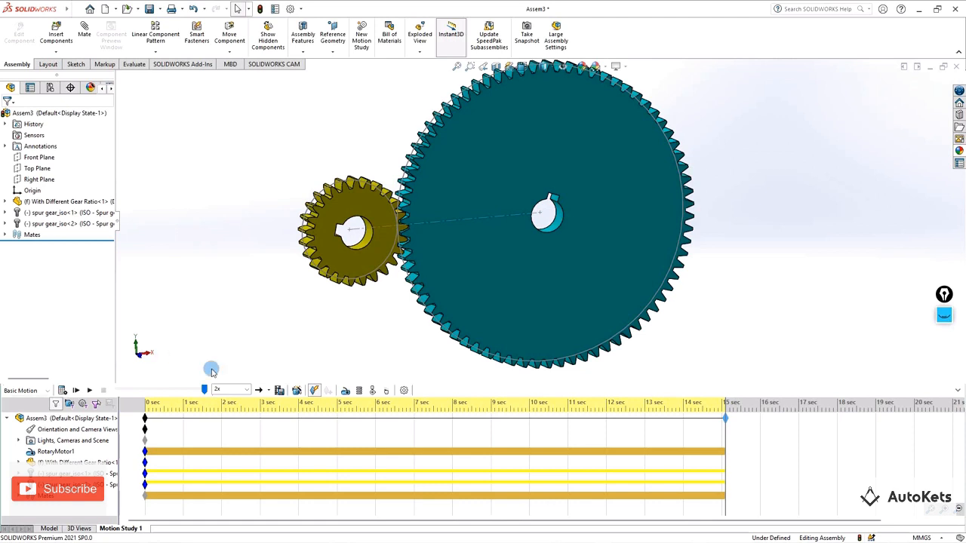
Set the playback mode to Loop and play the motion study again.
{"action": "left_click", "coordinate": [269, 392]}
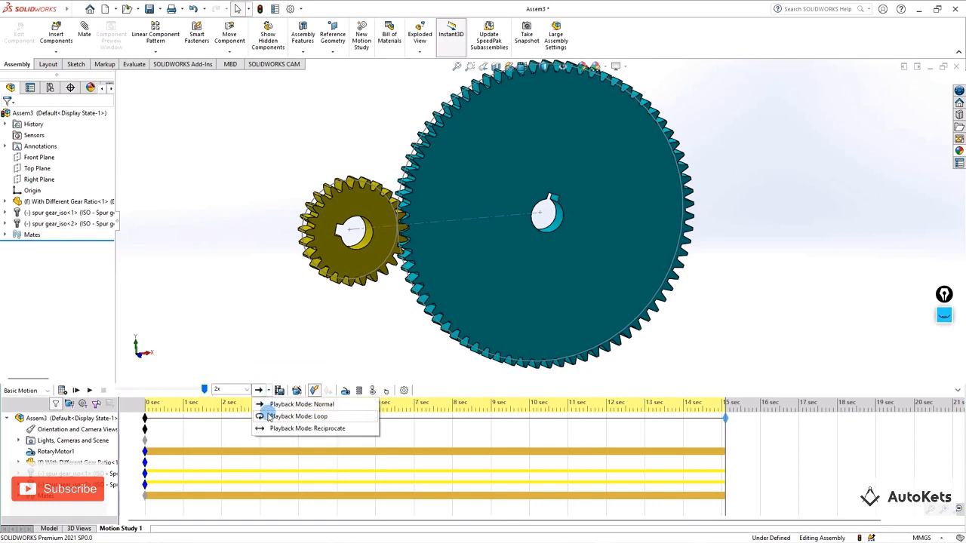
{"action": "left_click", "coordinate": [270, 417]}
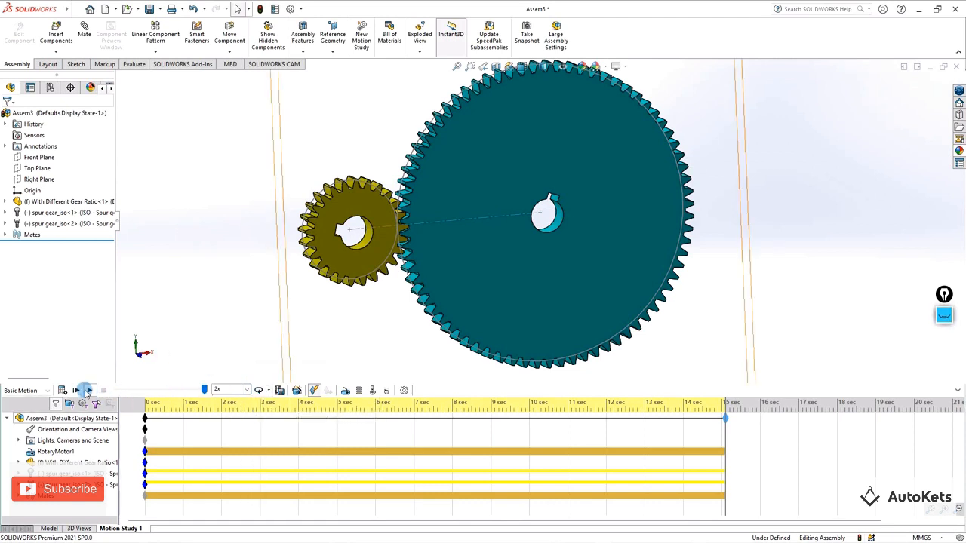
{"action": "left_click", "coordinate": [86, 391]}
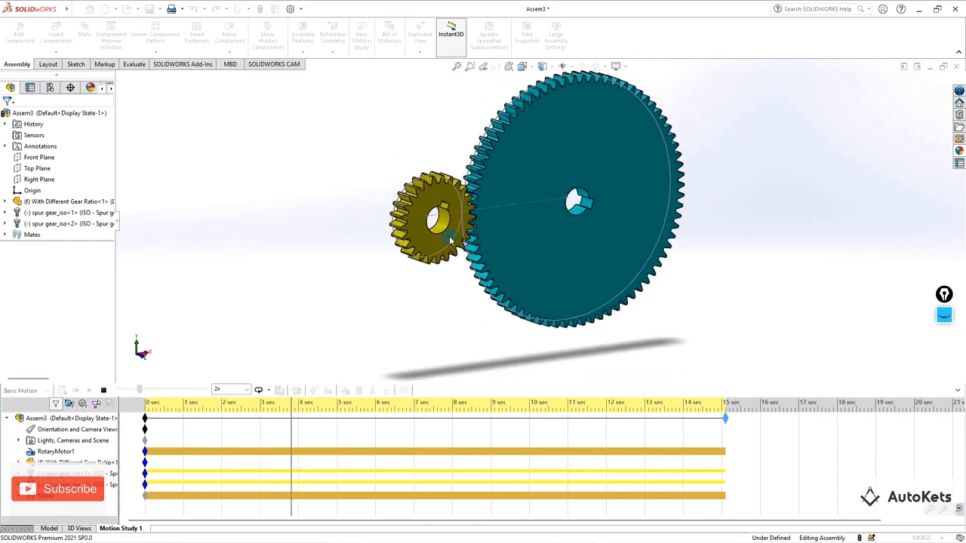